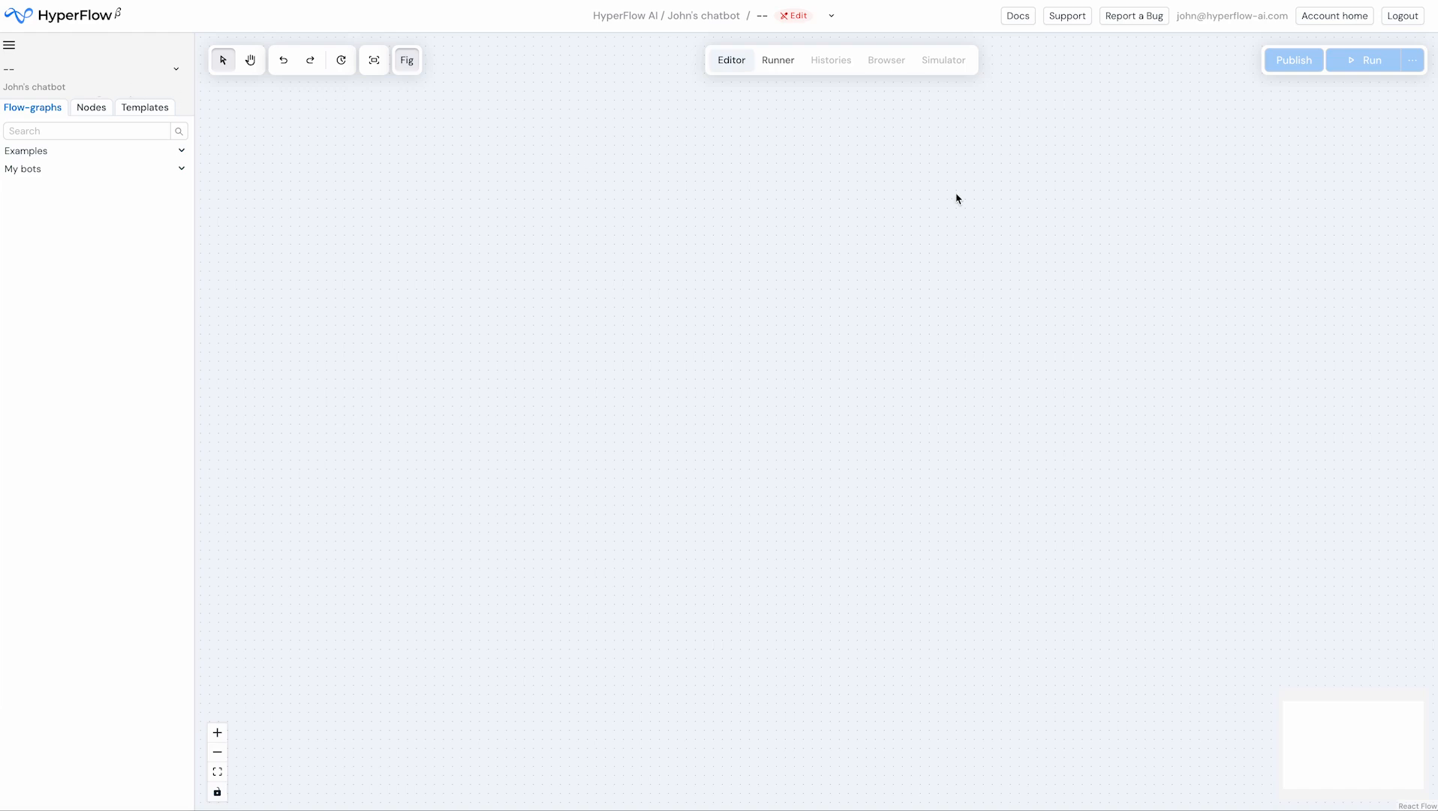
# Step: Open the English documentation and read through the Nodes reference and the Import content node page
pyautogui.click(1021, 19)
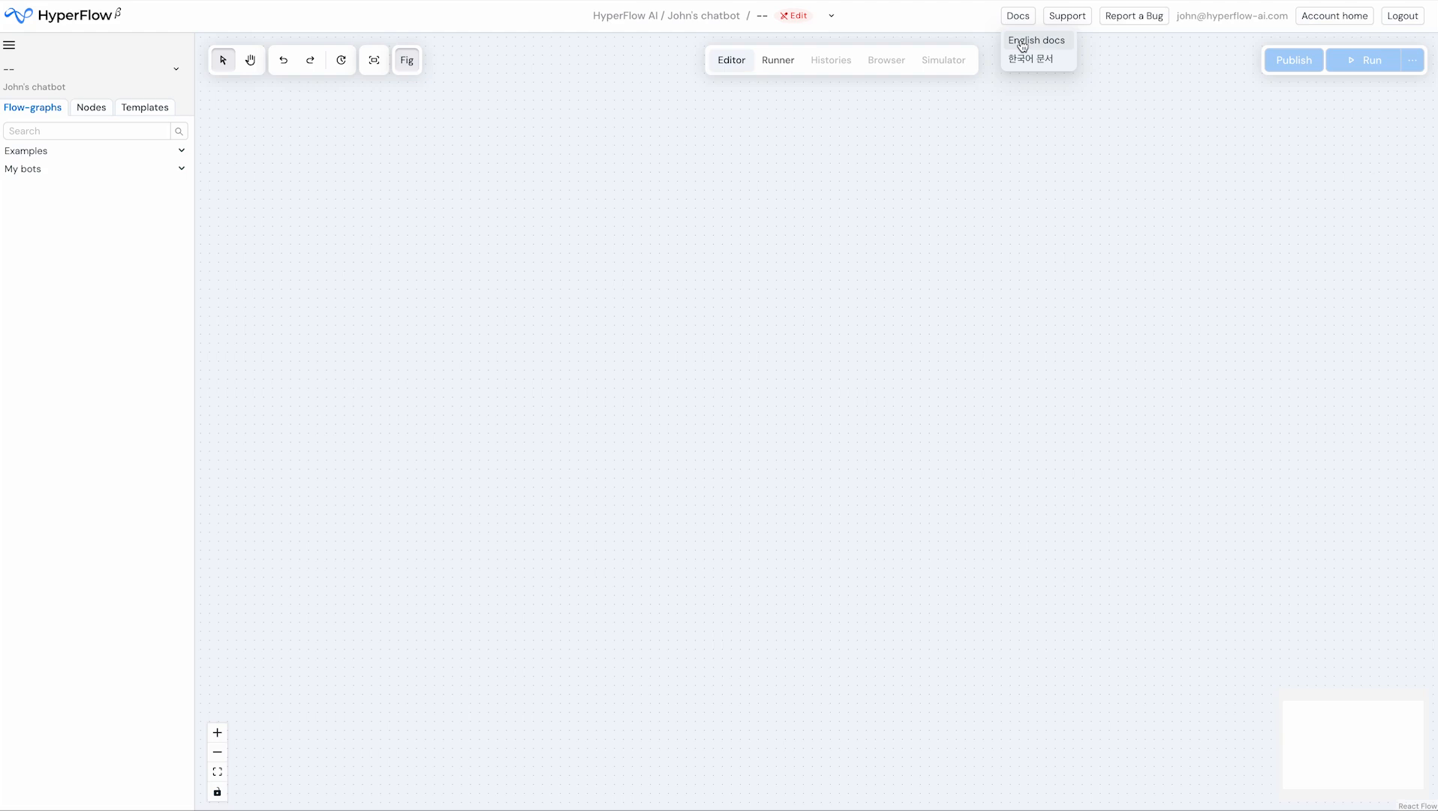
pyautogui.click(1042, 46)
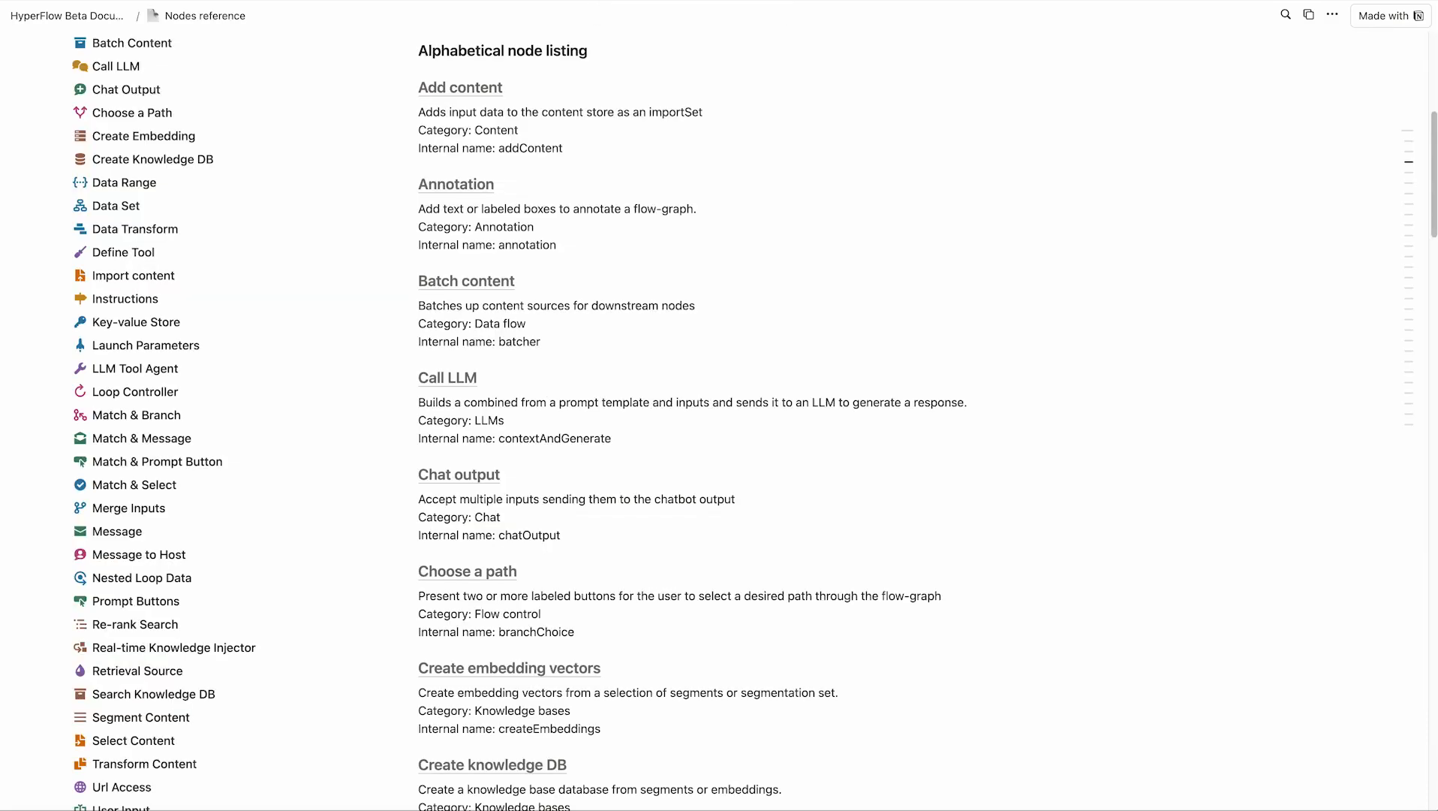
pyautogui.scroll(6, 660, 234)
pyautogui.scroll(-5, 668, 262)
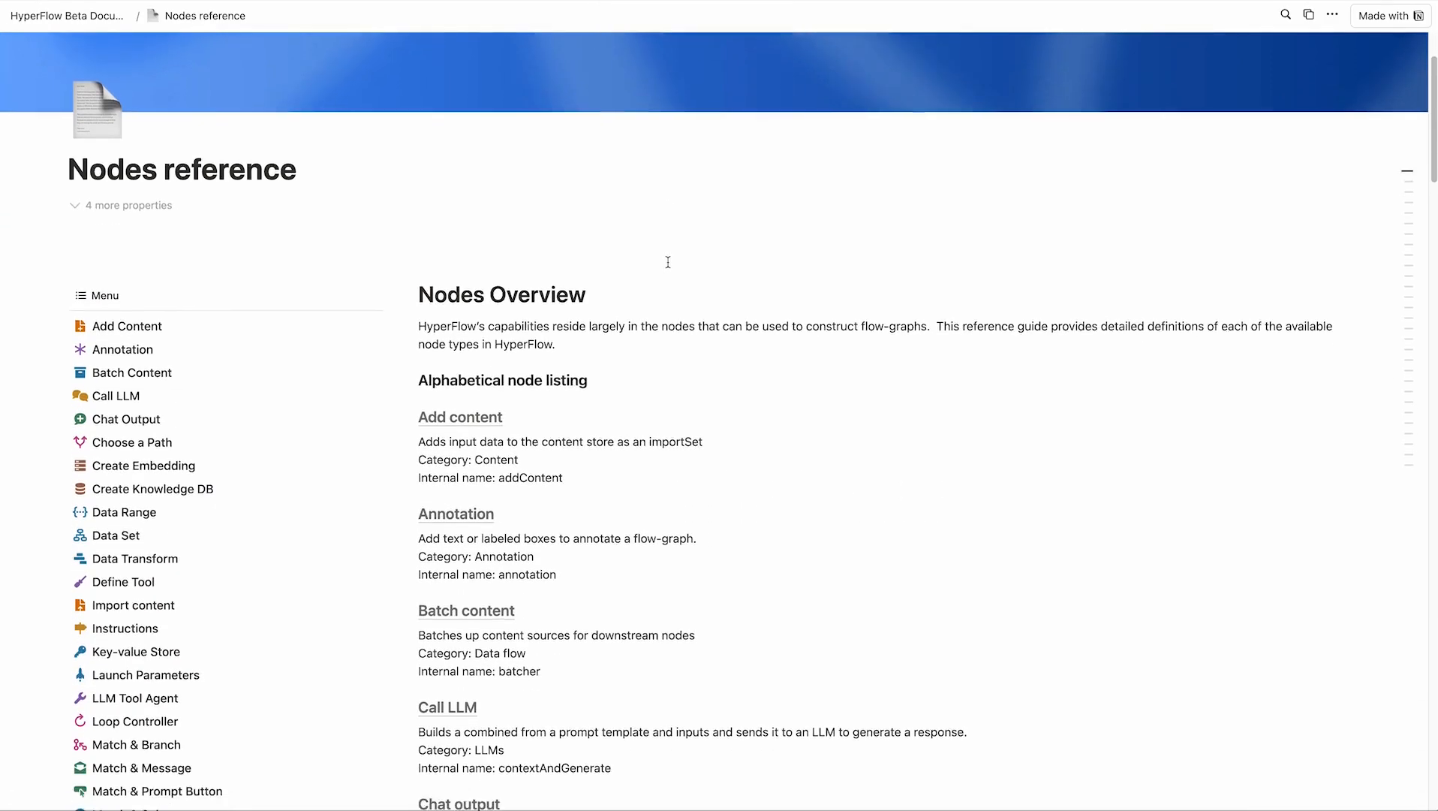
pyautogui.scroll(-6, 668, 262)
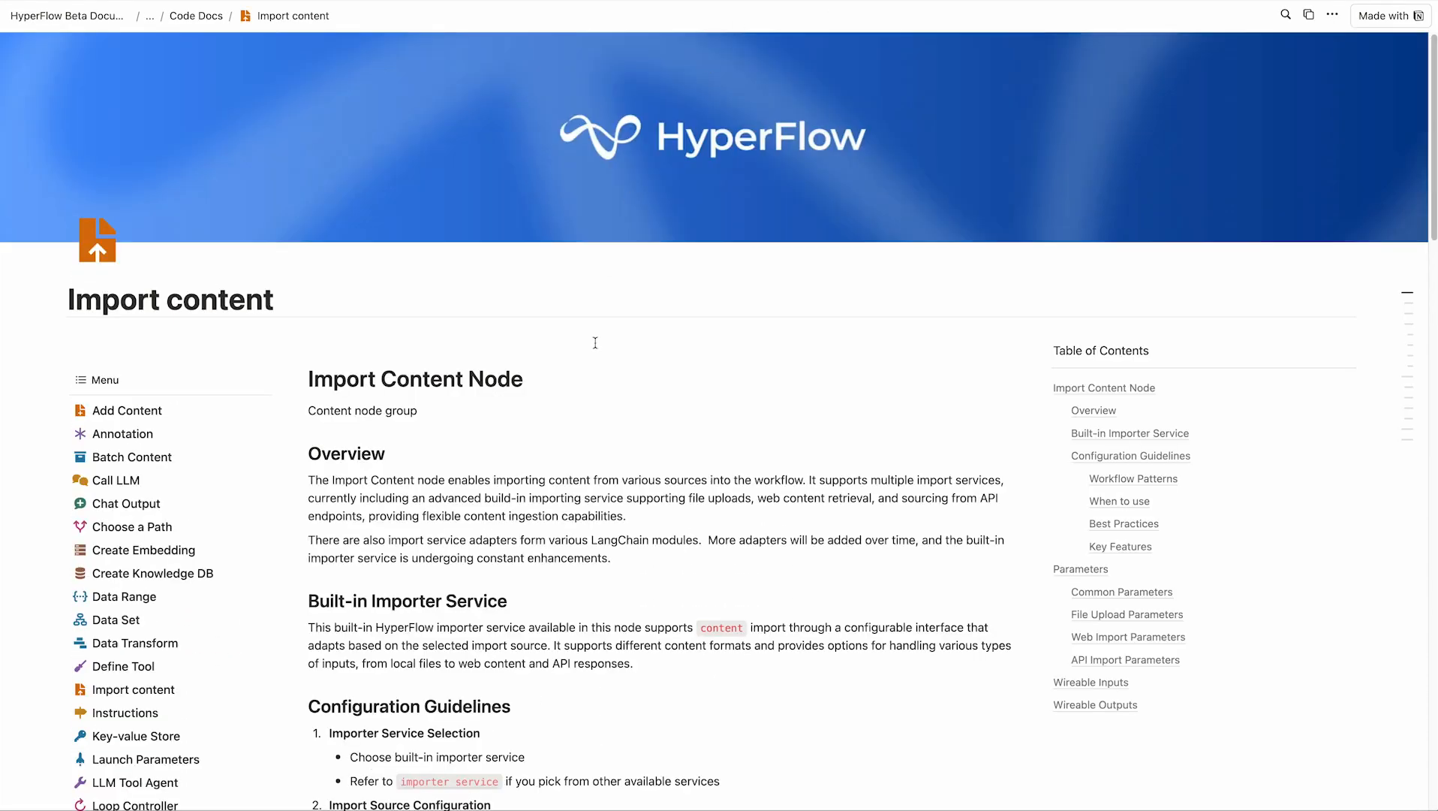
pyautogui.scroll(-4, 585, 386)
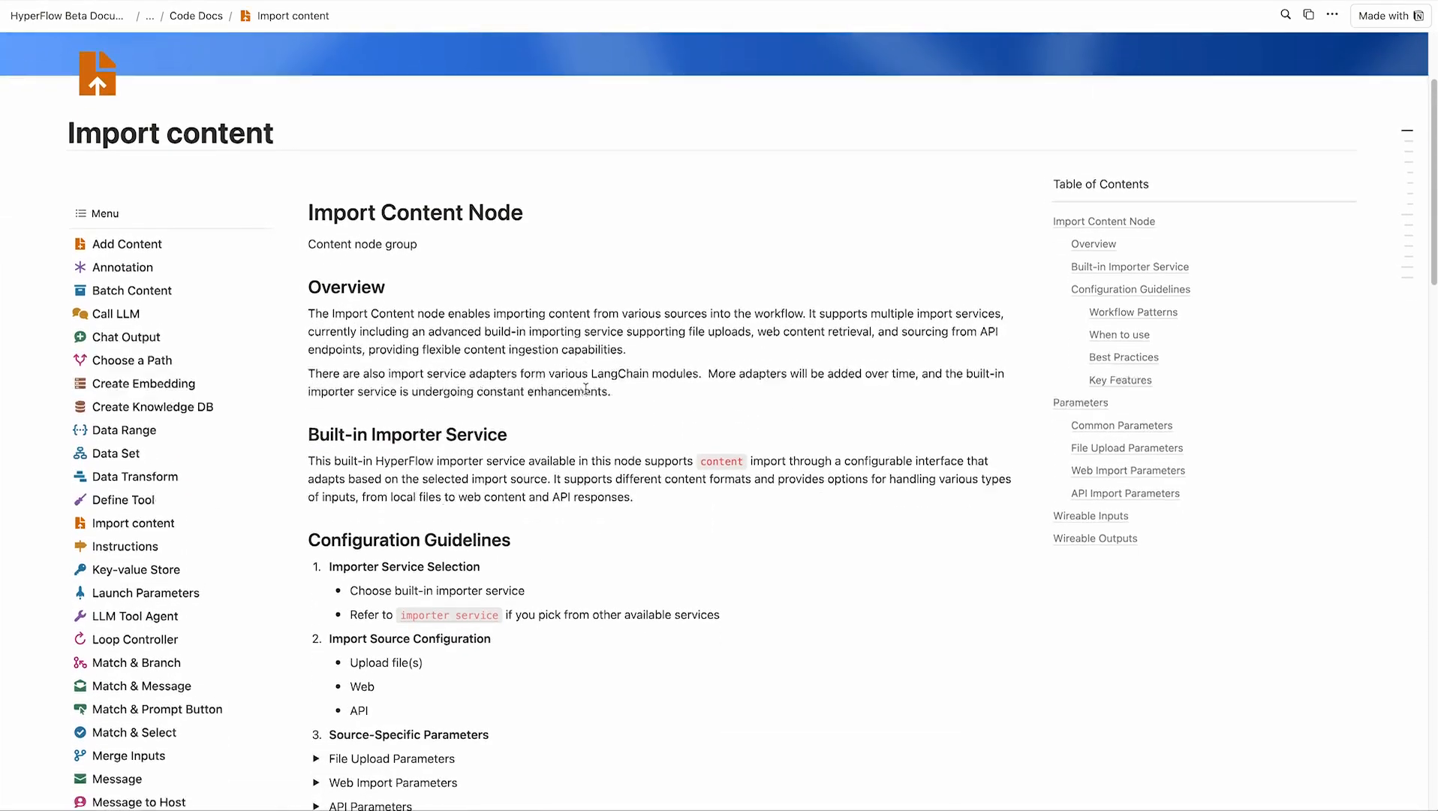
pyautogui.scroll(-4, 587, 391)
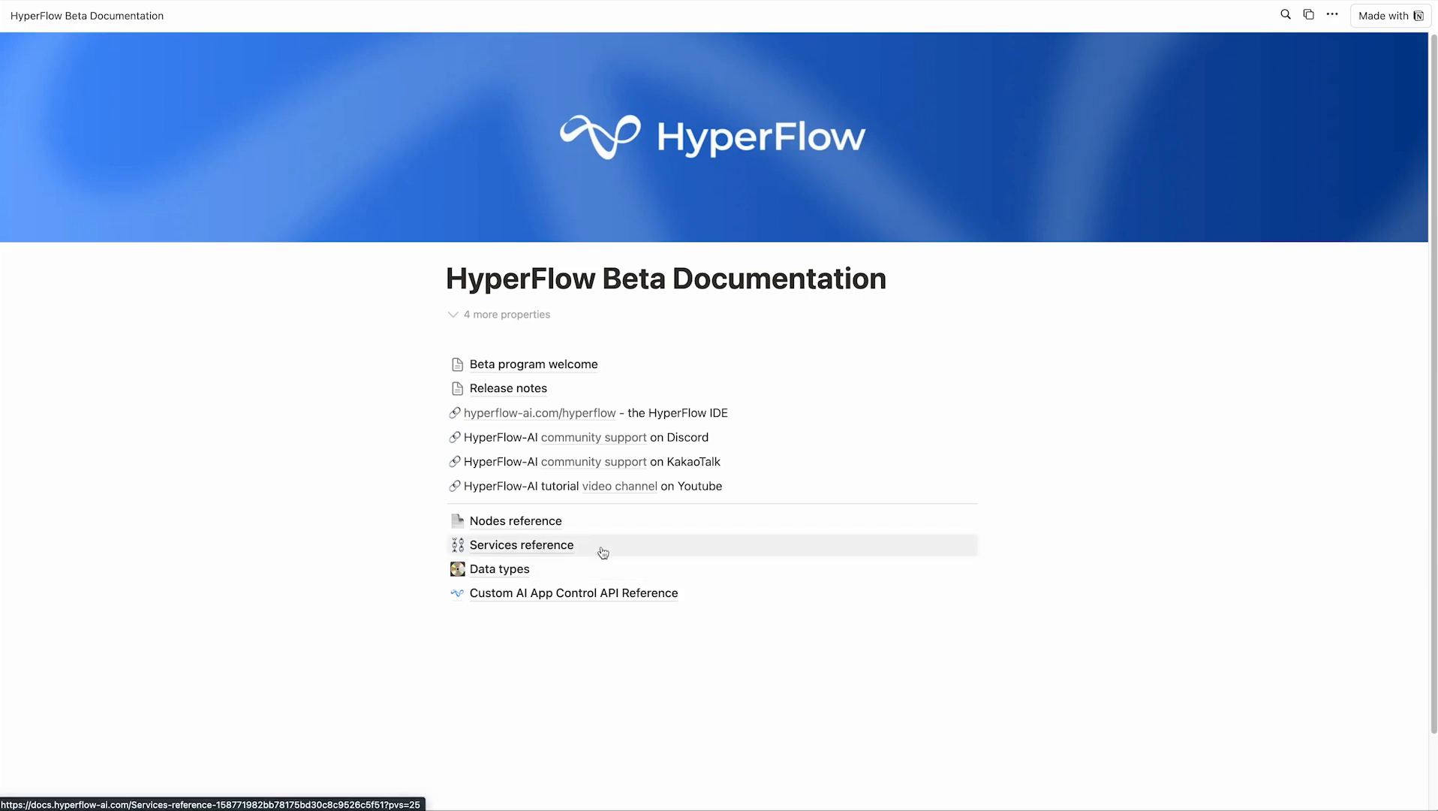
# Step: Open the Custom AI App Control API Reference and skim its introduction and Getting Started sections
pyautogui.click(527, 598)
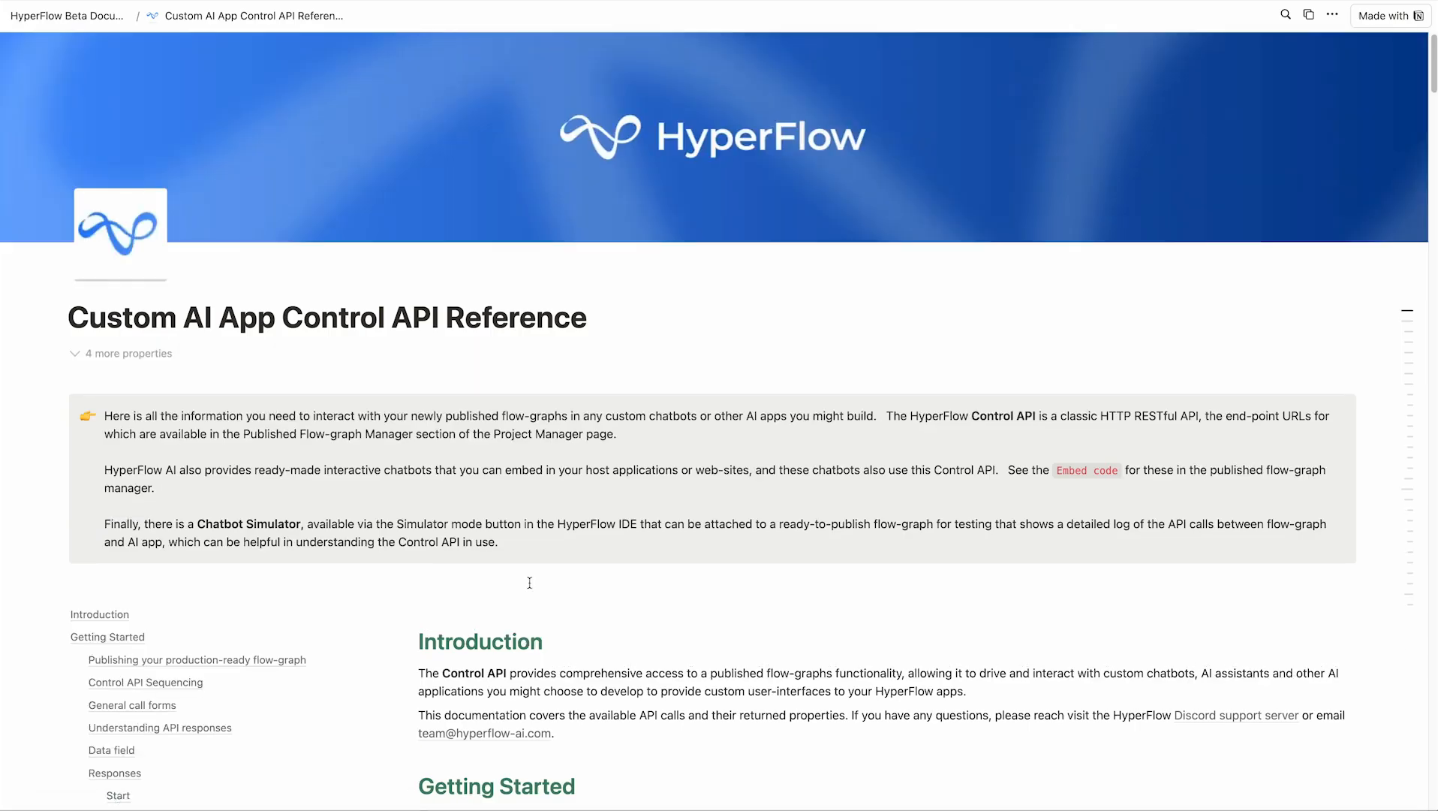
pyautogui.scroll(-2, 534, 582)
pyautogui.scroll(-10, 535, 583)
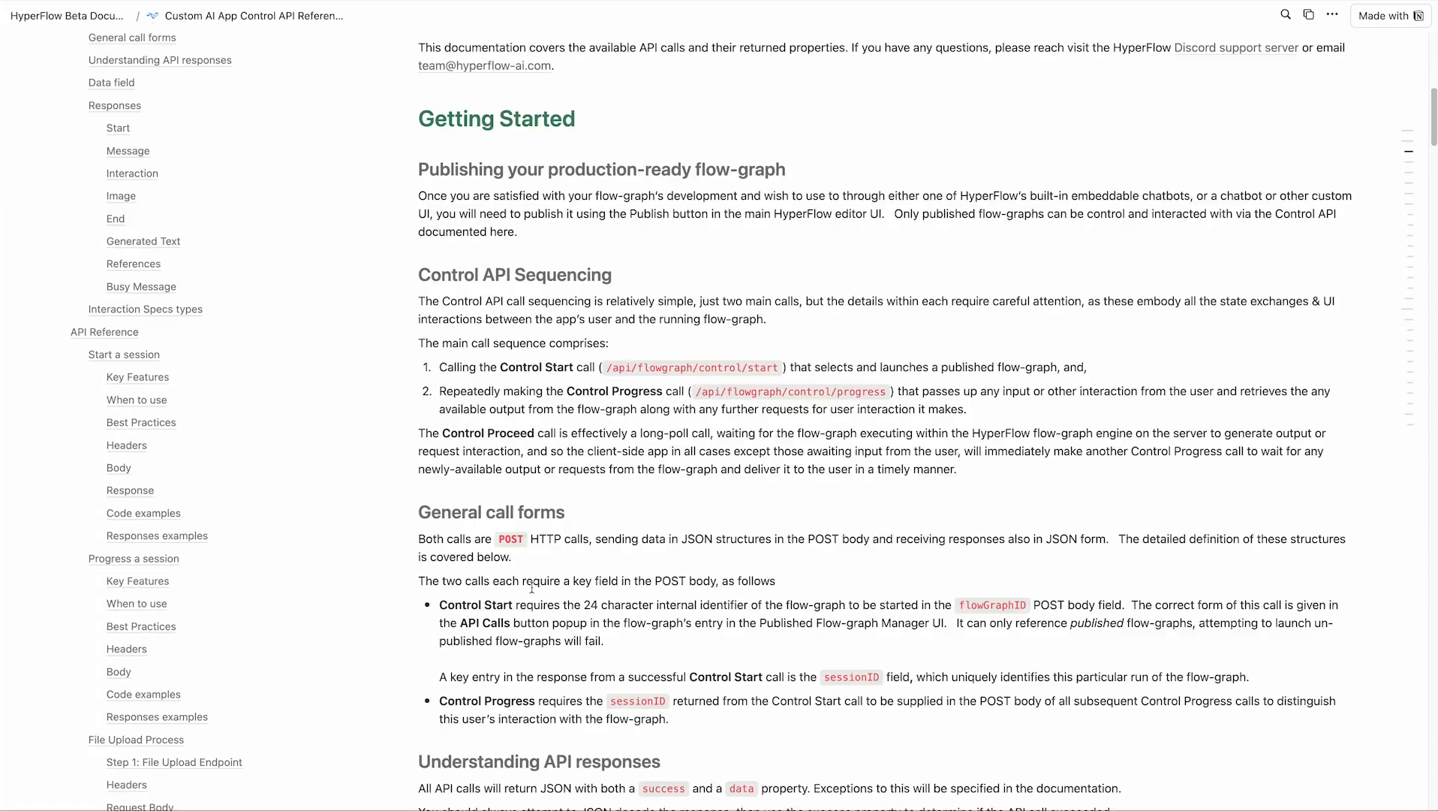
pyautogui.scroll(12, 531, 589)
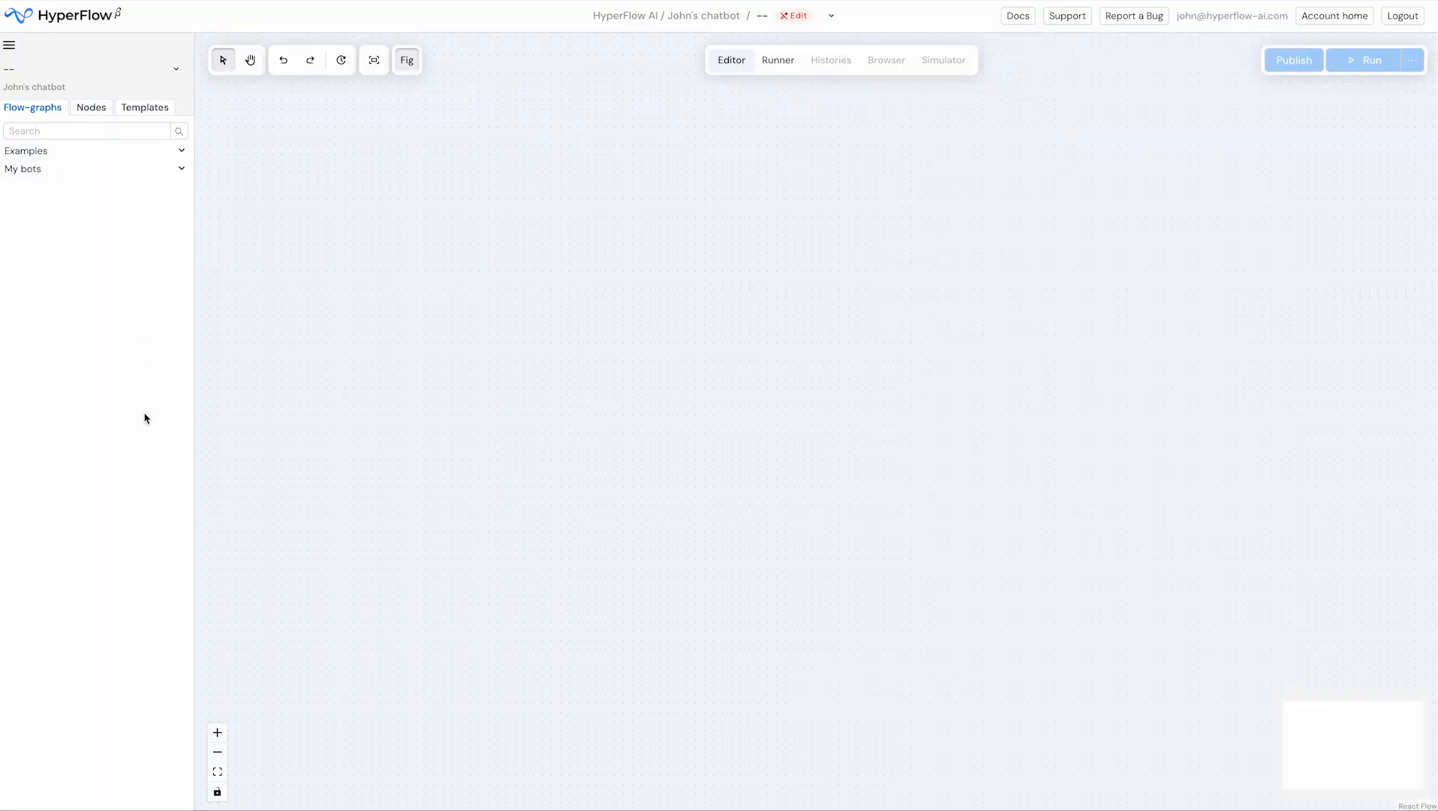
# Step: Browse the available node types in the Chat and Data flow categories of the flow-graph editor
pyautogui.click(92, 112)
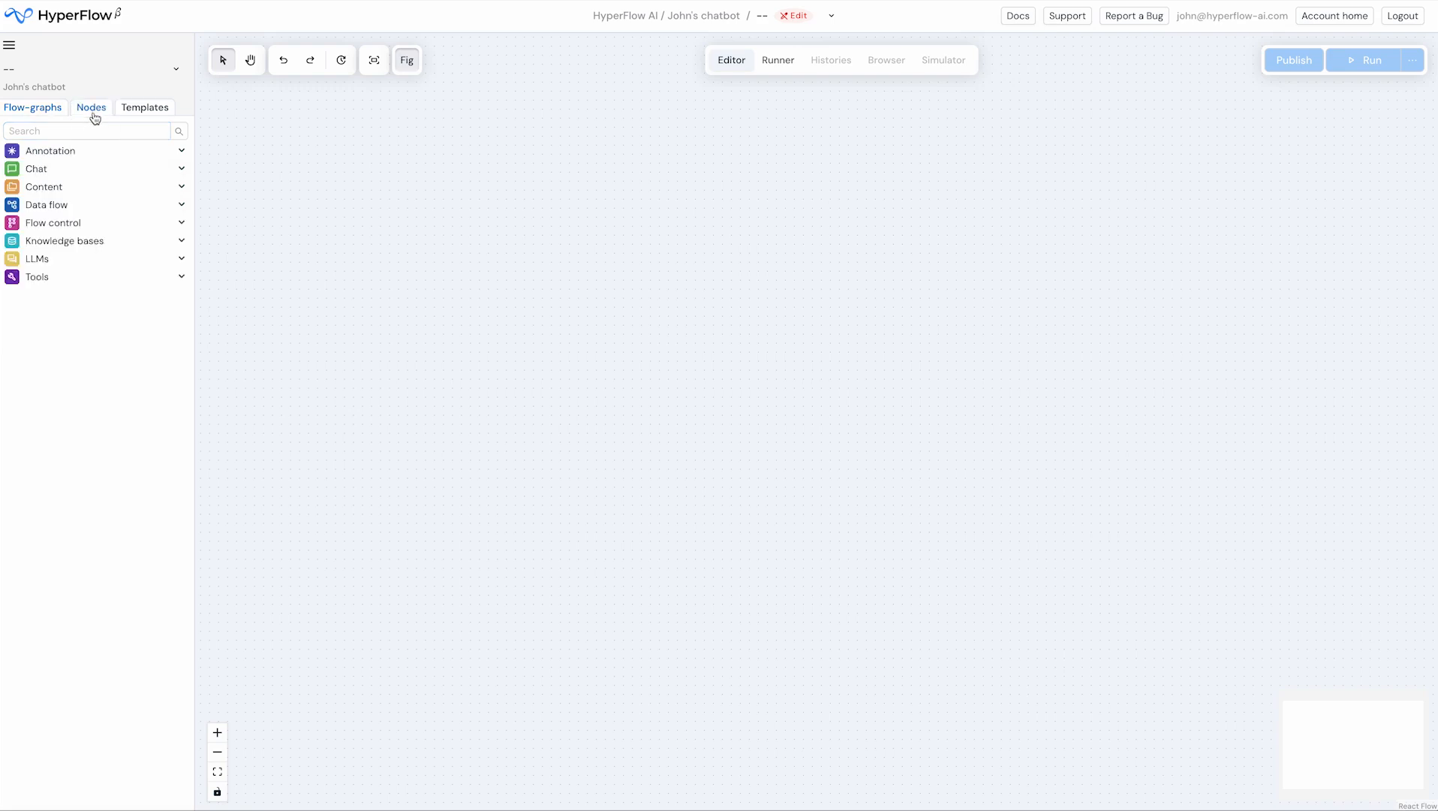
pyautogui.click(75, 172)
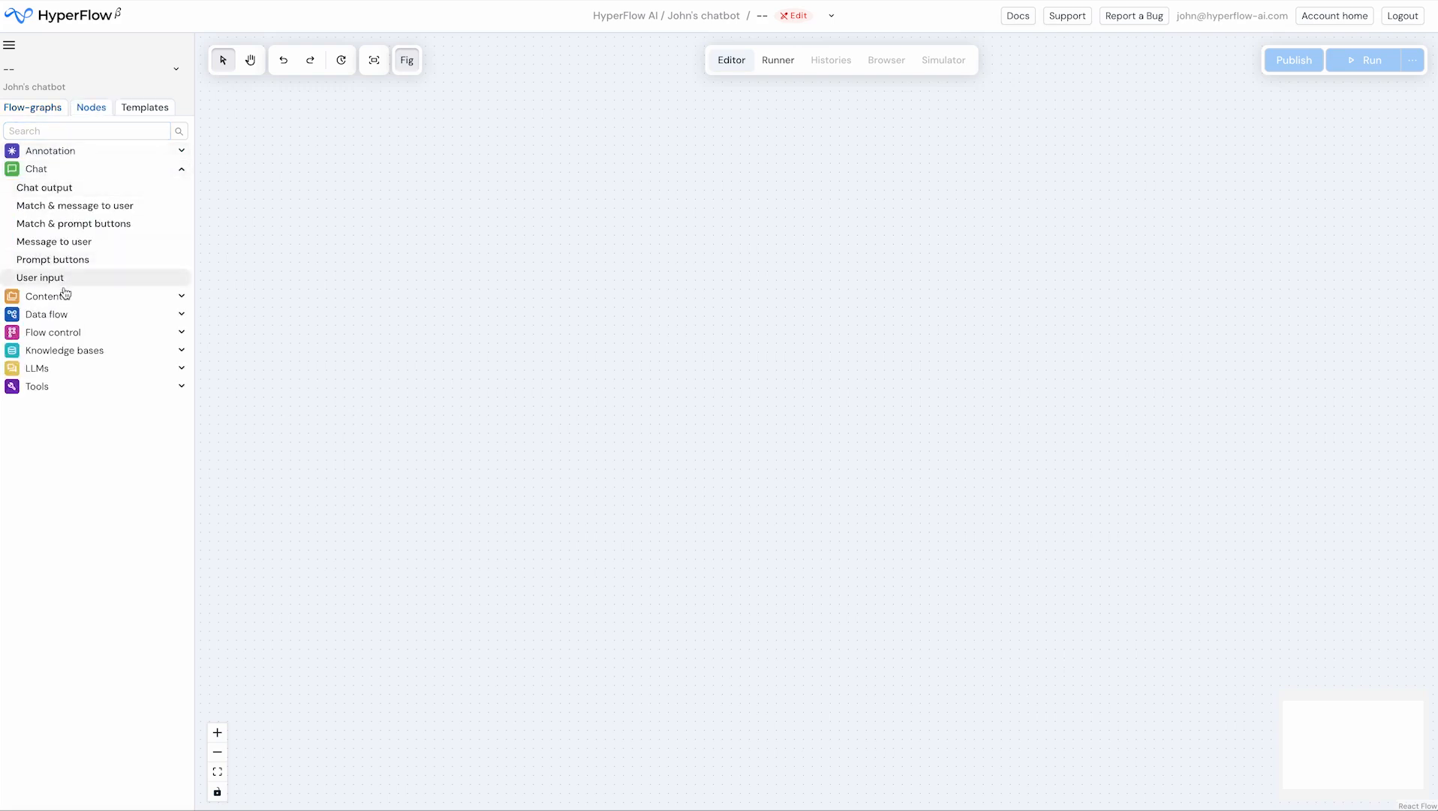
pyautogui.click(58, 313)
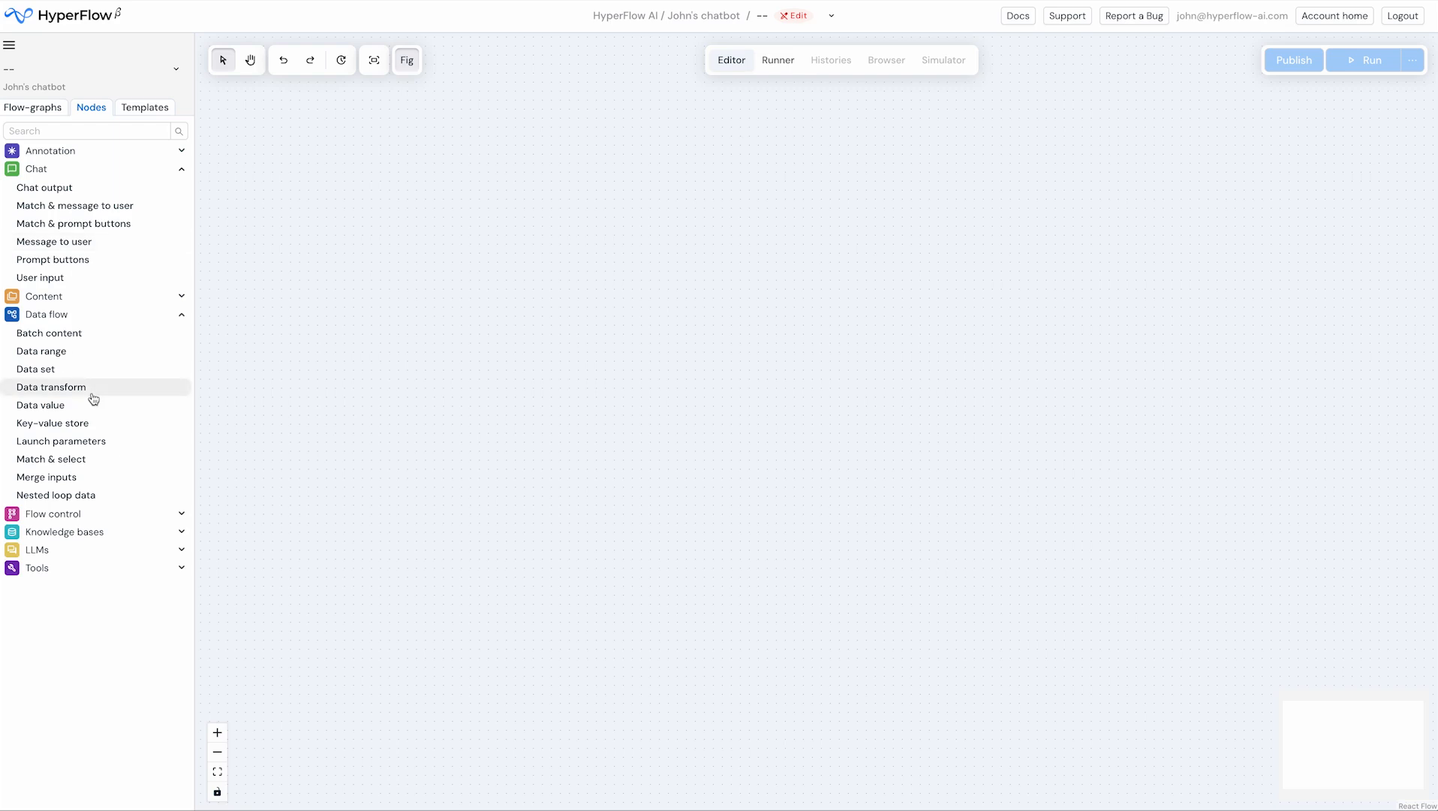
# Step: Open the Web-based Knowledge DB builder template from the Knowledge DBs templates
pyautogui.click(138, 113)
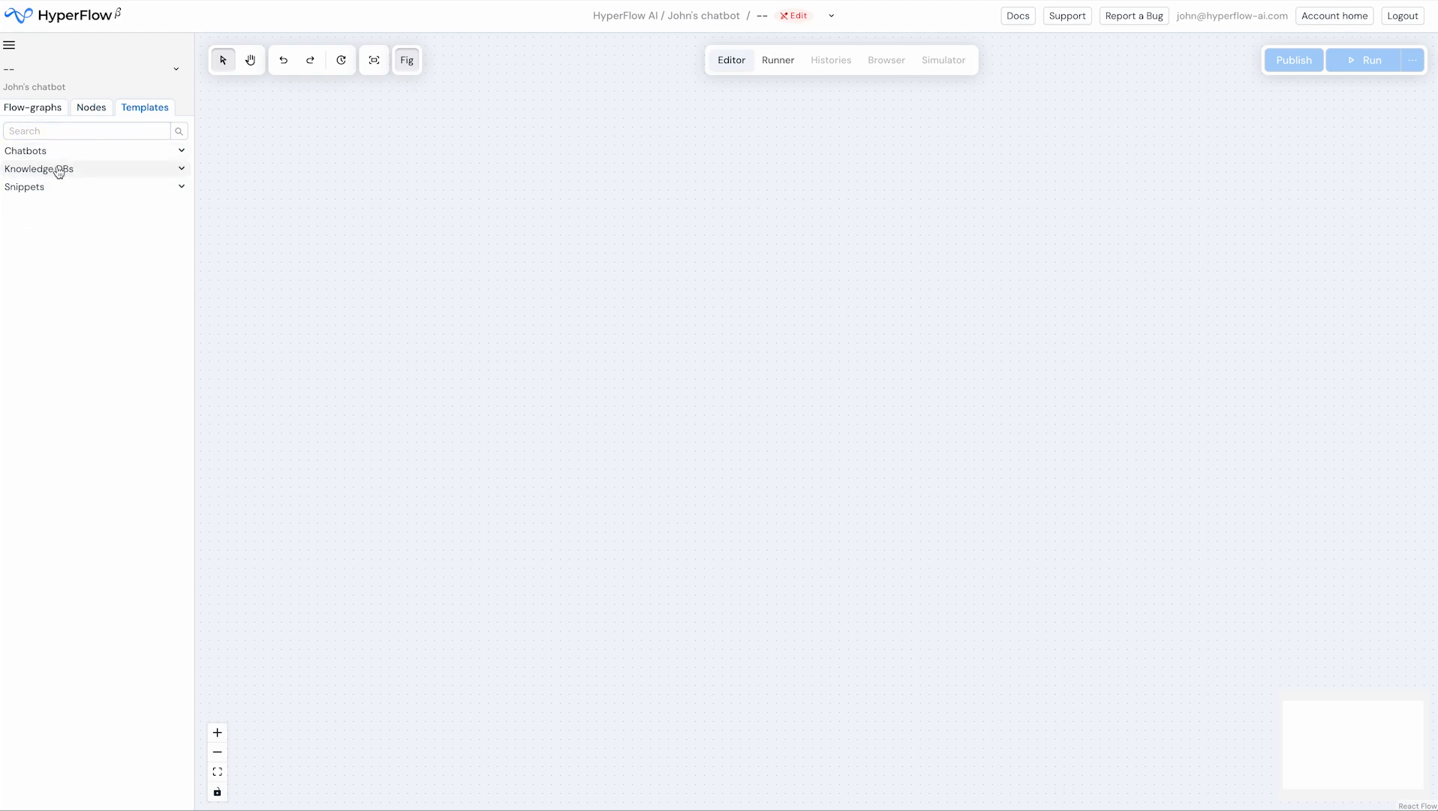
pyautogui.click(63, 168)
pyautogui.click(54, 154)
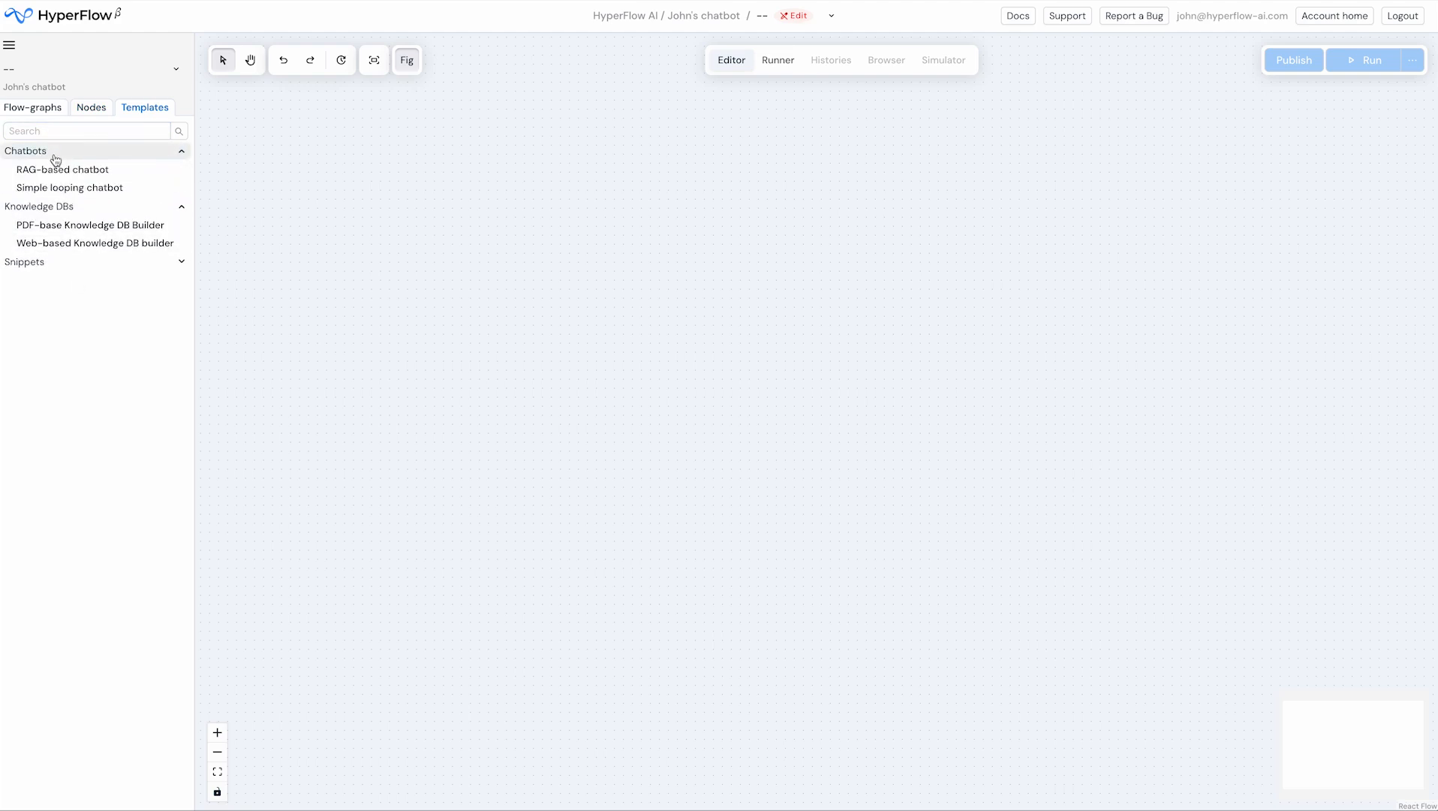
pyautogui.click(75, 245)
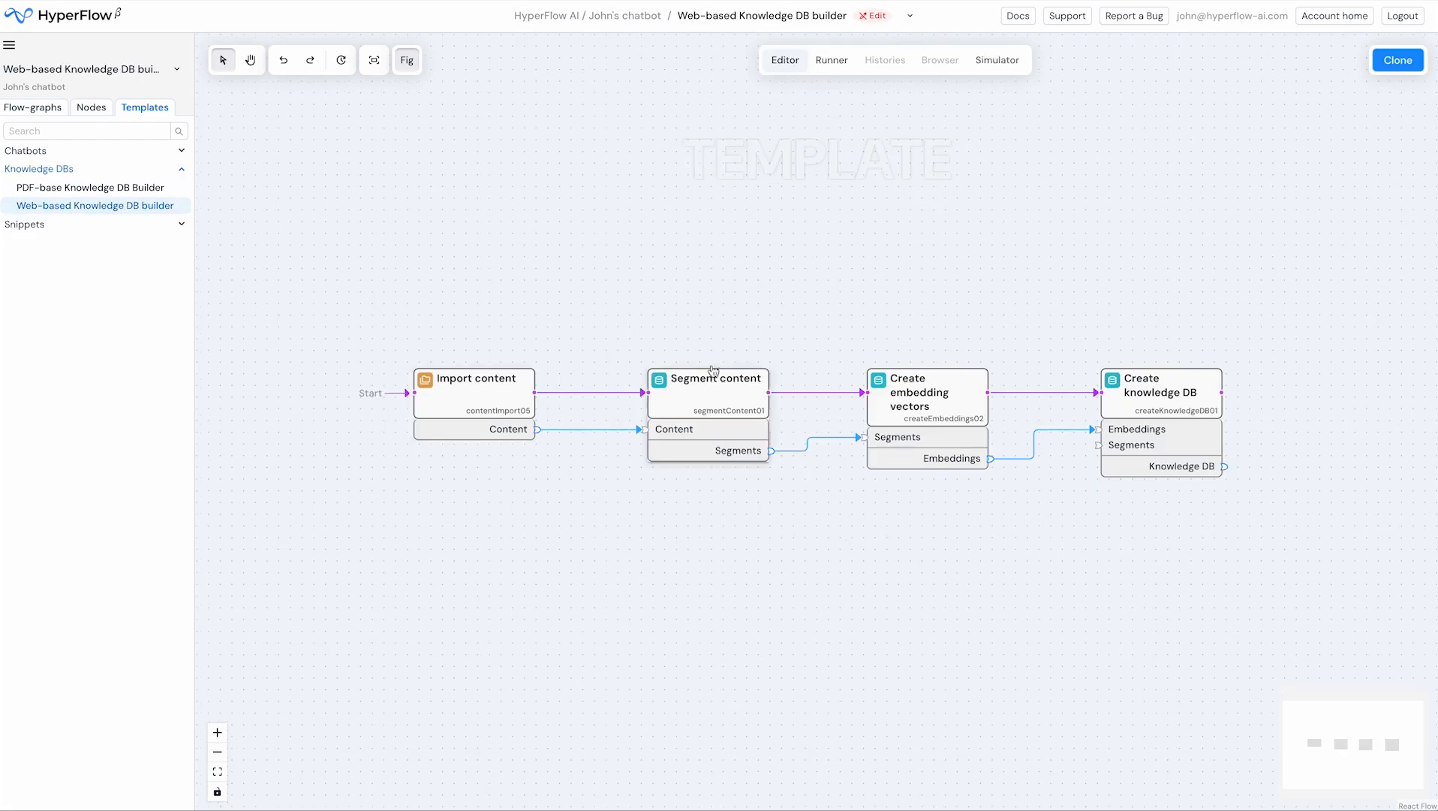
# Step: Clone the template as a flow-graph named "HyperFlow Helper" with the tag "My bots" and Private turned off
pyautogui.click(1396, 63)
pyautogui.write('HyperFlow Helper')
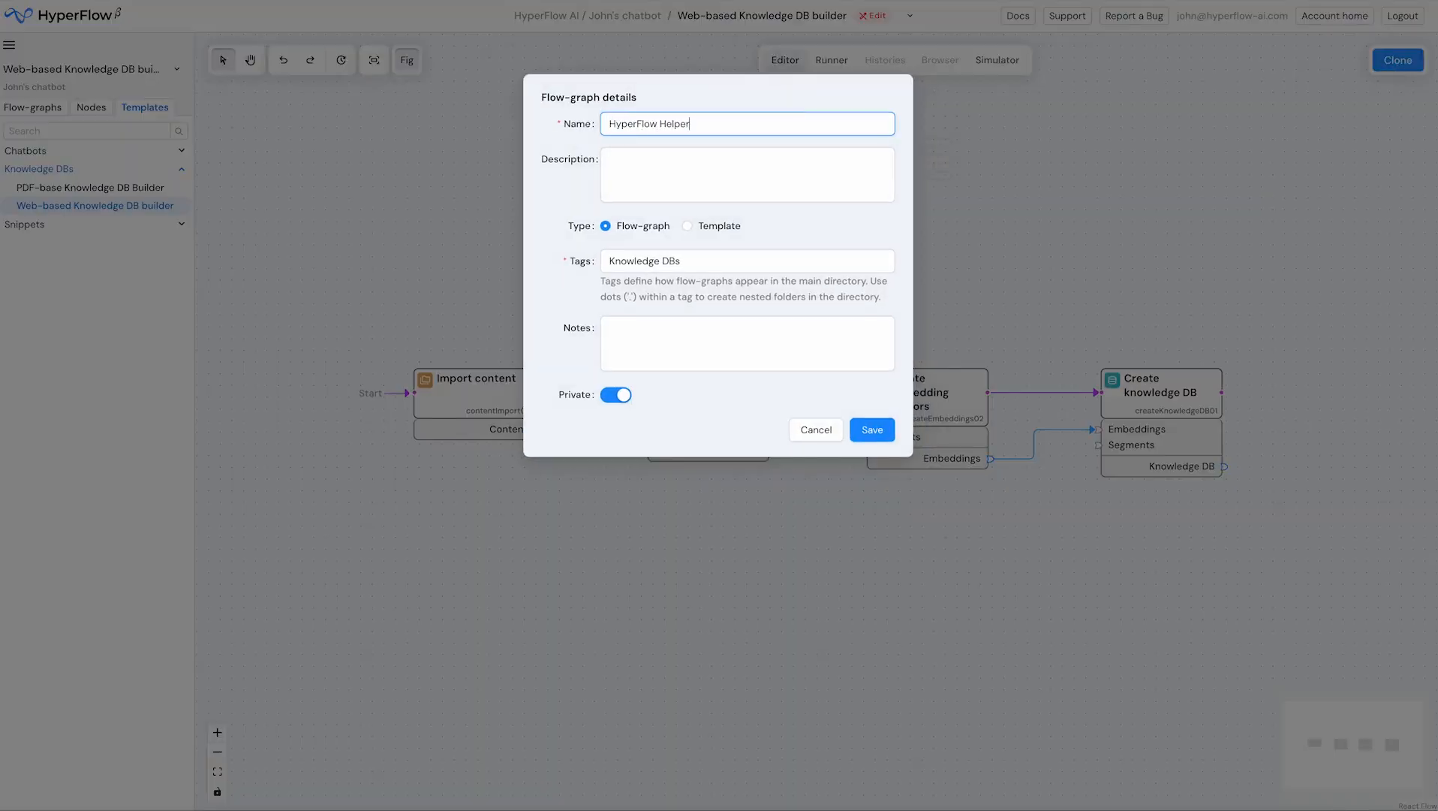
pyautogui.click(719, 260)
pyautogui.write('My bots')
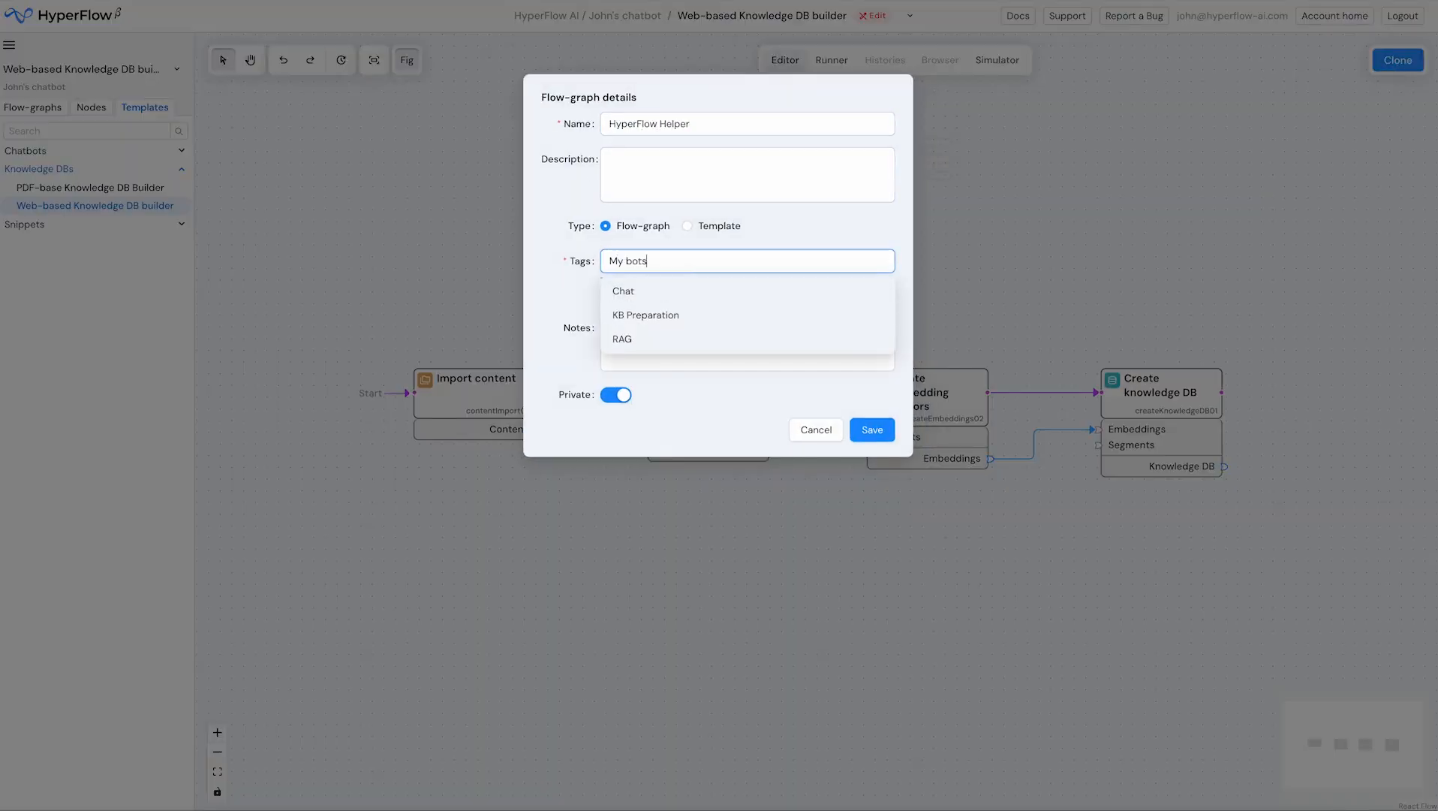
pyautogui.click(615, 394)
pyautogui.click(872, 430)
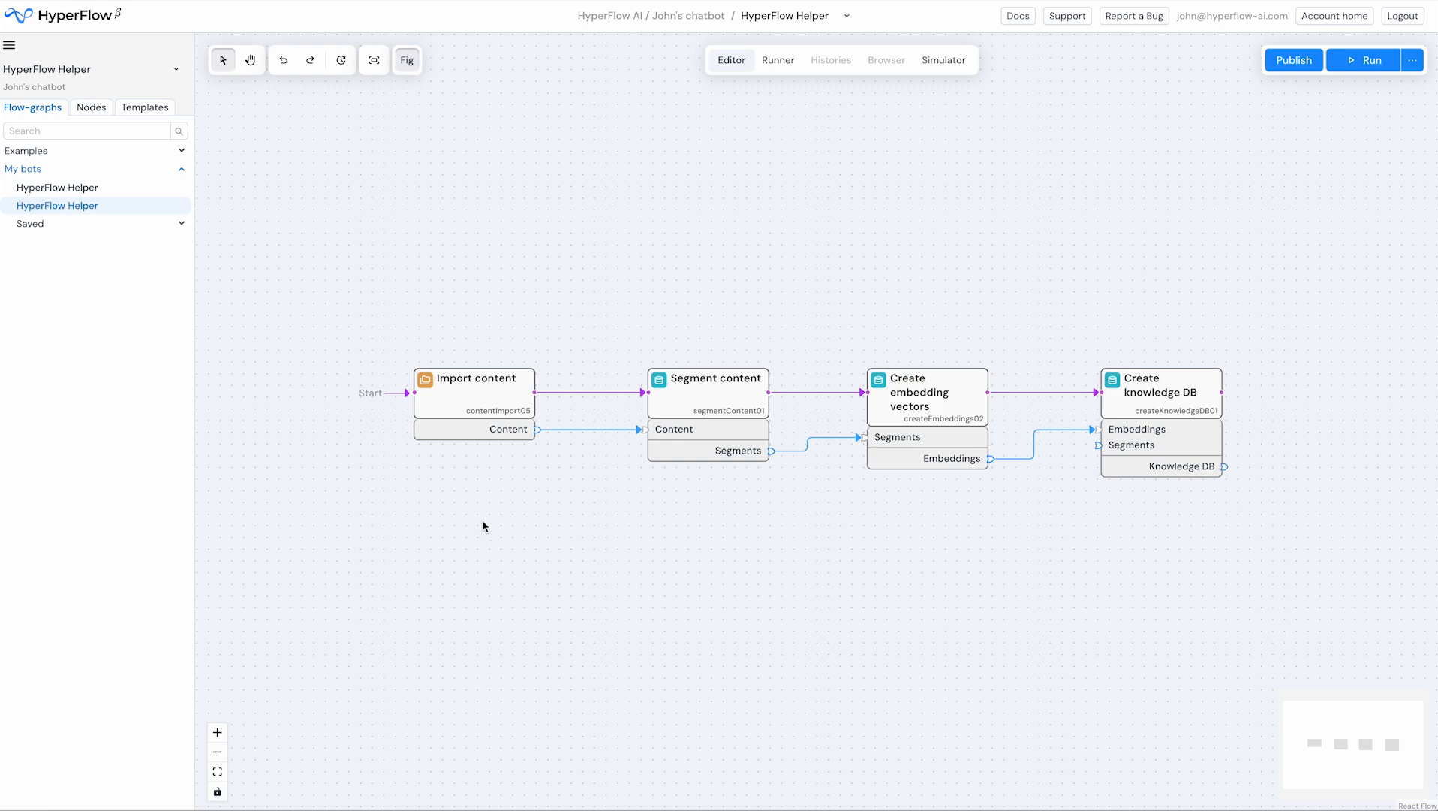
# Step: Open the Import content node's settings and unlock all of its parameters
pyautogui.click(468, 397)
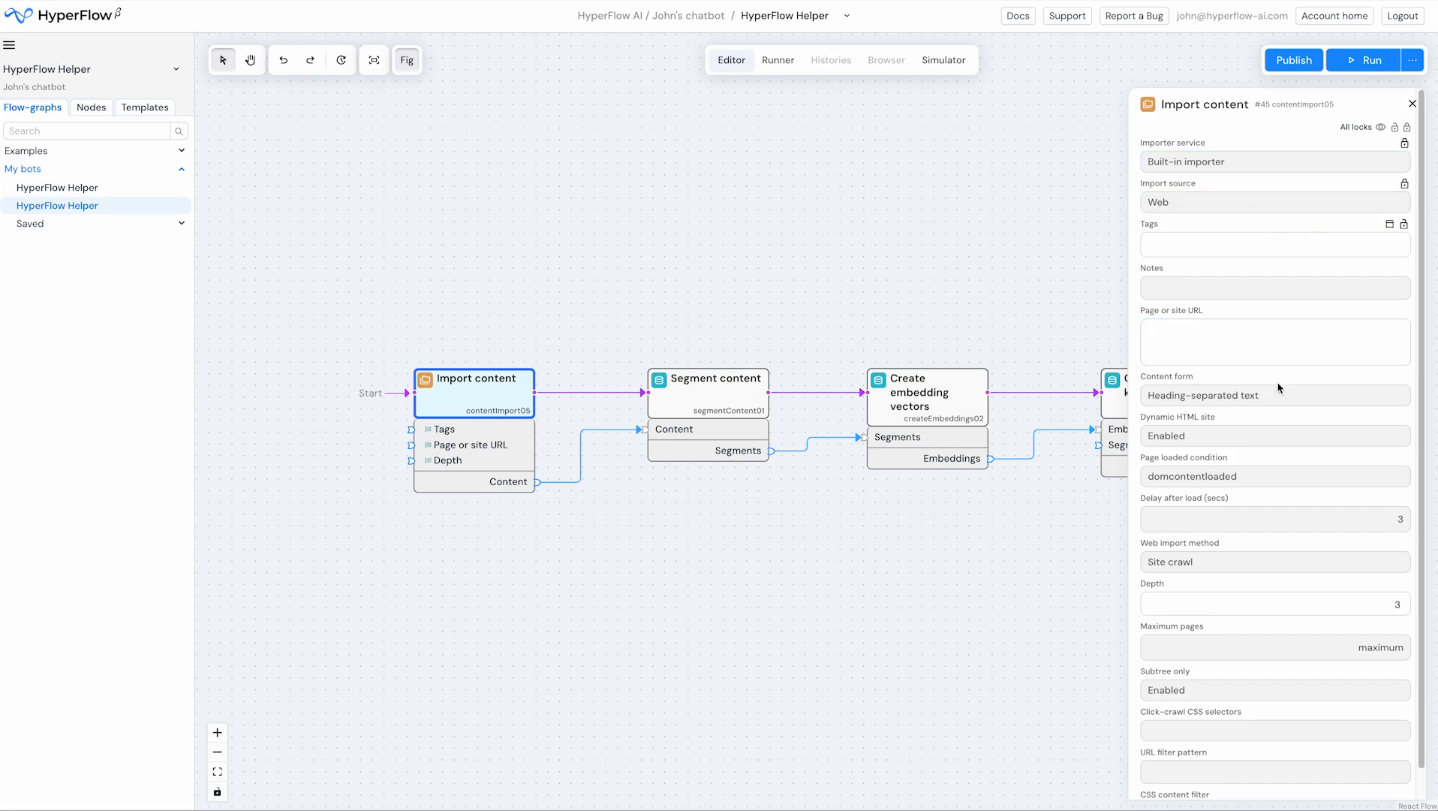
pyautogui.scroll(-1, 1279, 528)
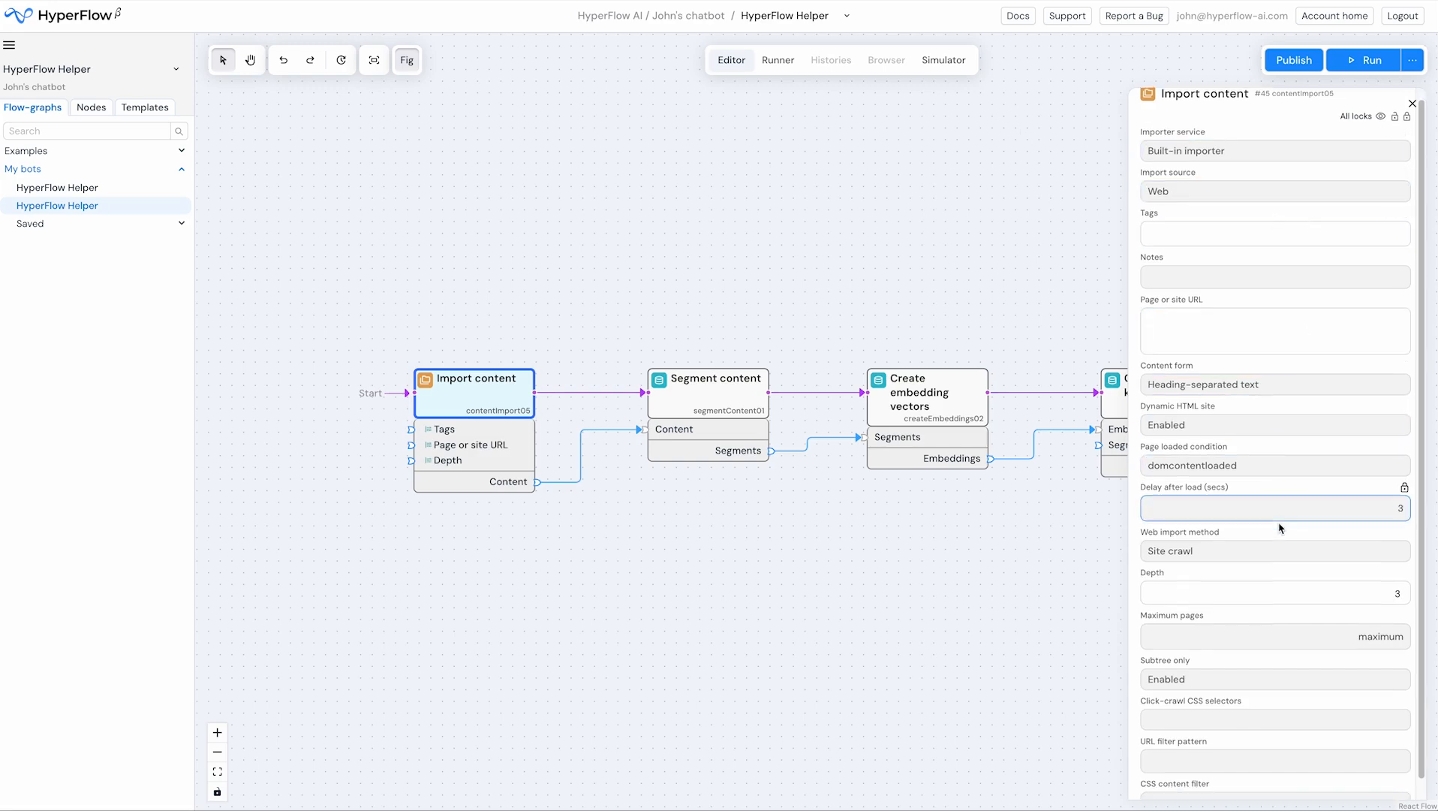
pyautogui.scroll(1, 1310, 337)
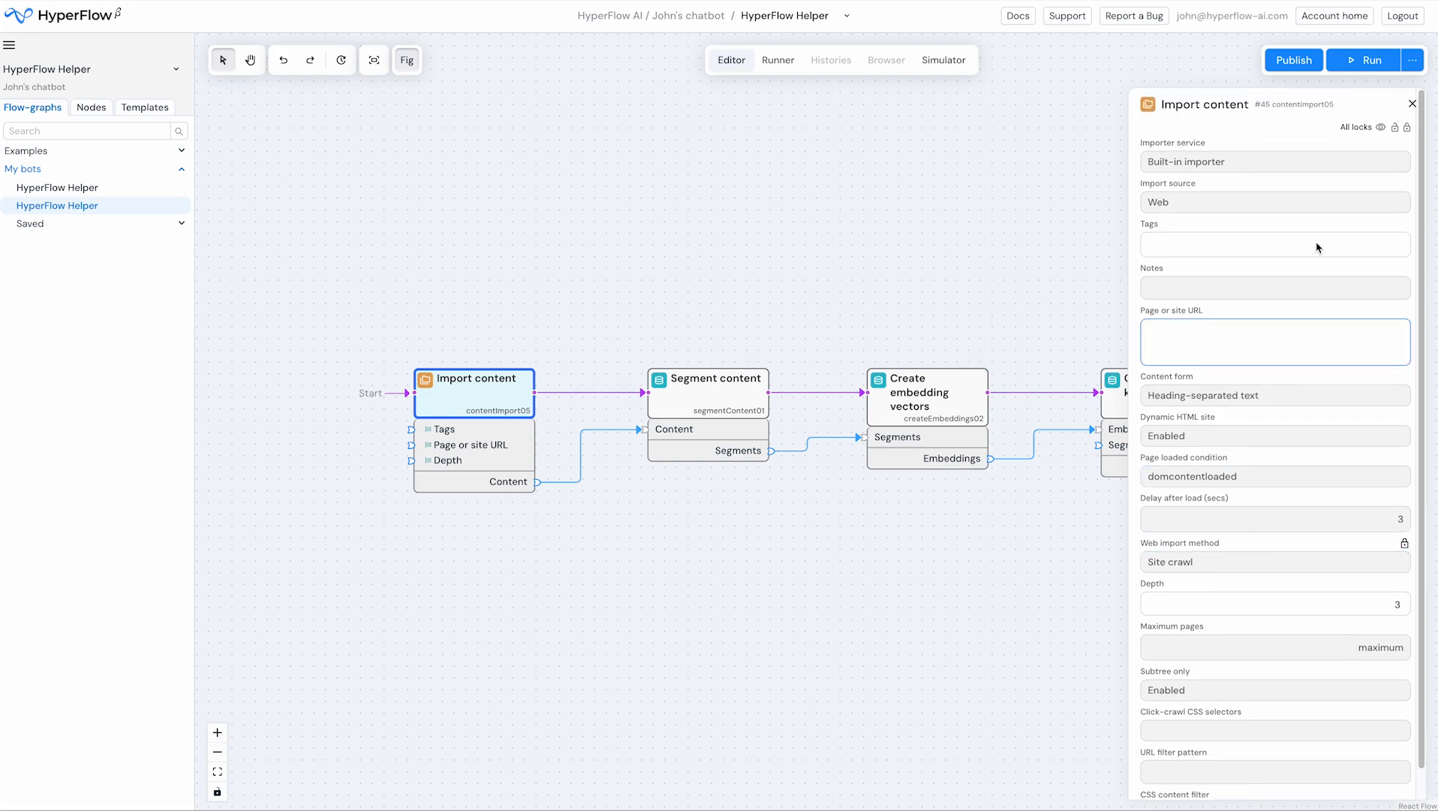
pyautogui.click(1382, 129)
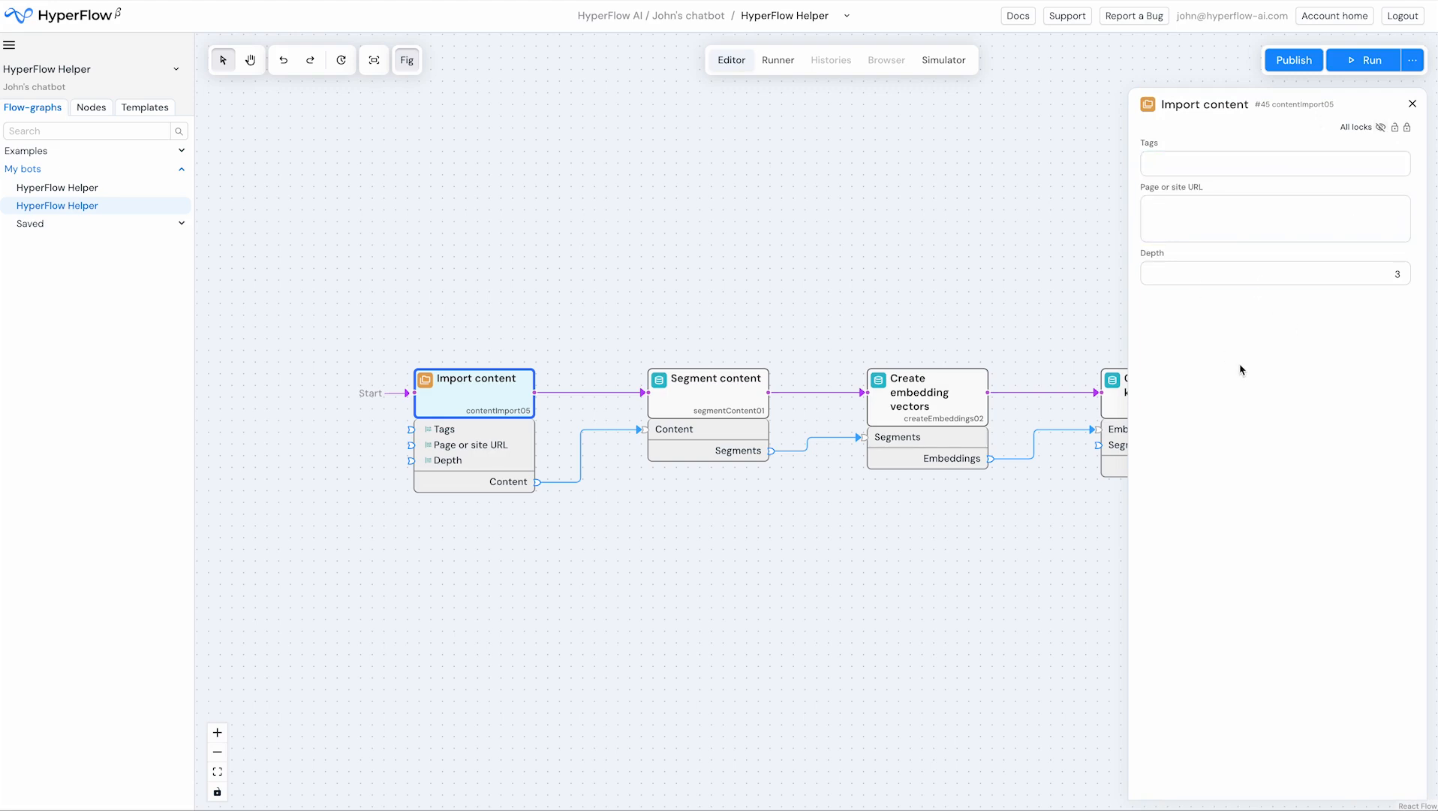
pyautogui.click(1381, 127)
pyautogui.click(1395, 129)
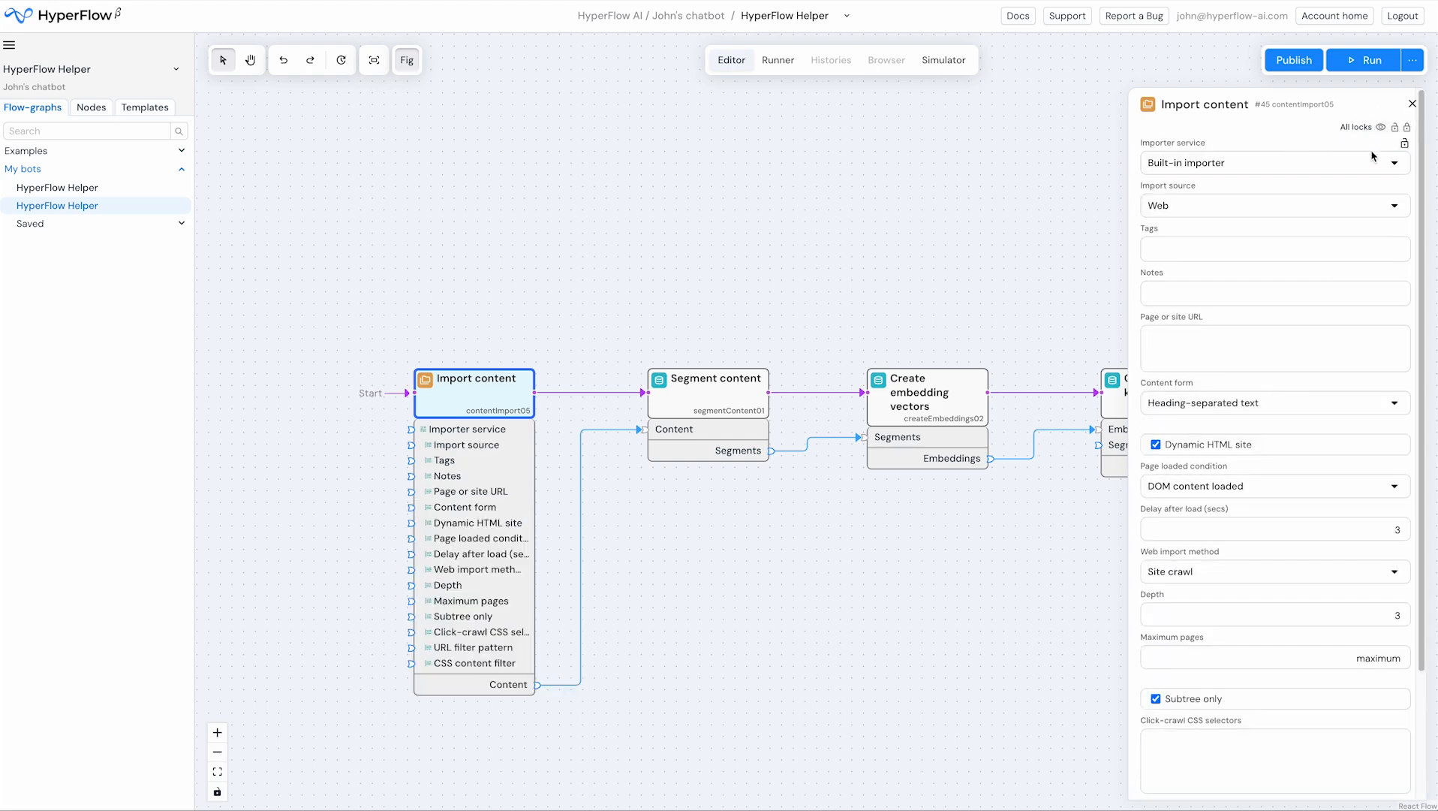
# Step: Review the available Importer service and Import source options of the Import content node
pyautogui.click(1389, 167)
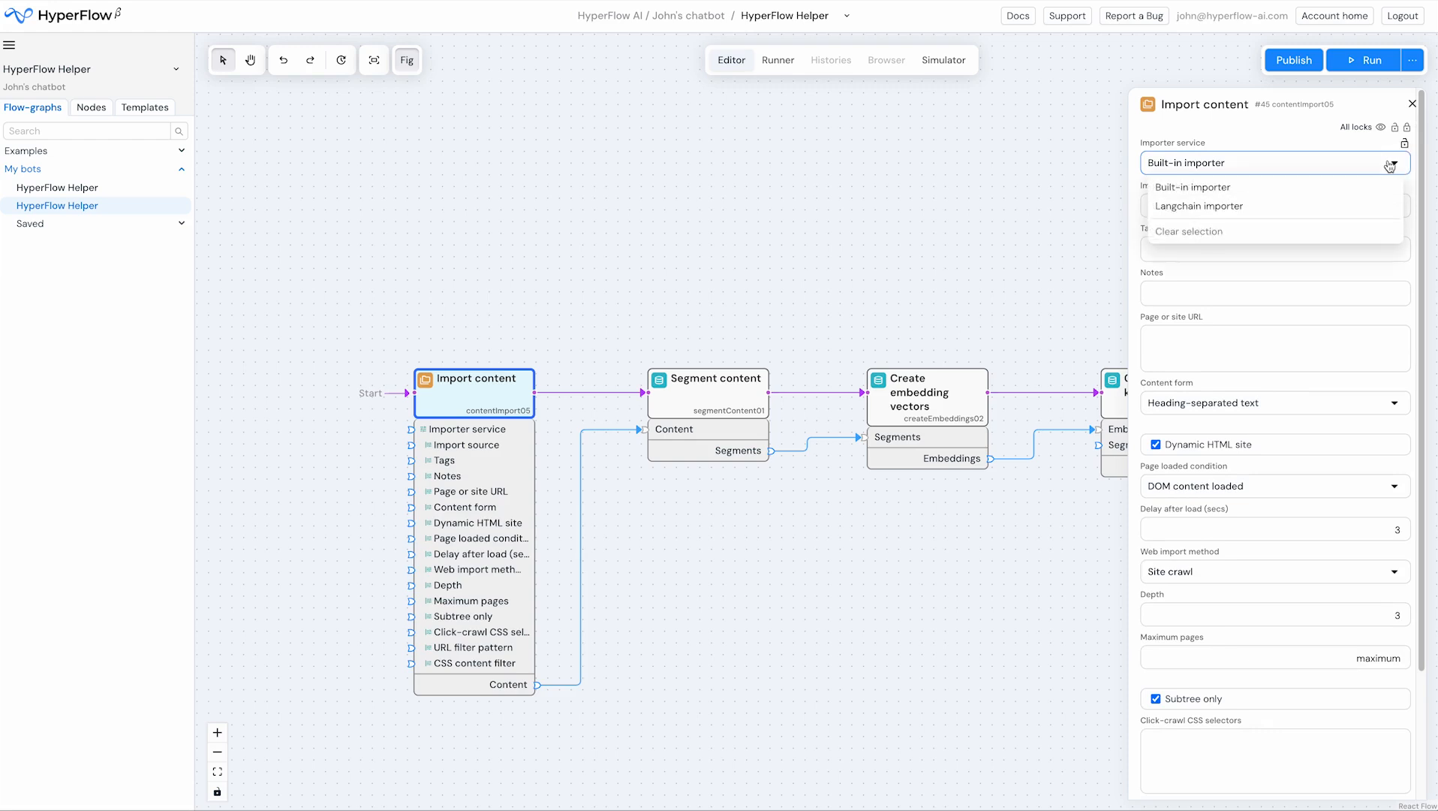
pyautogui.click(1201, 187)
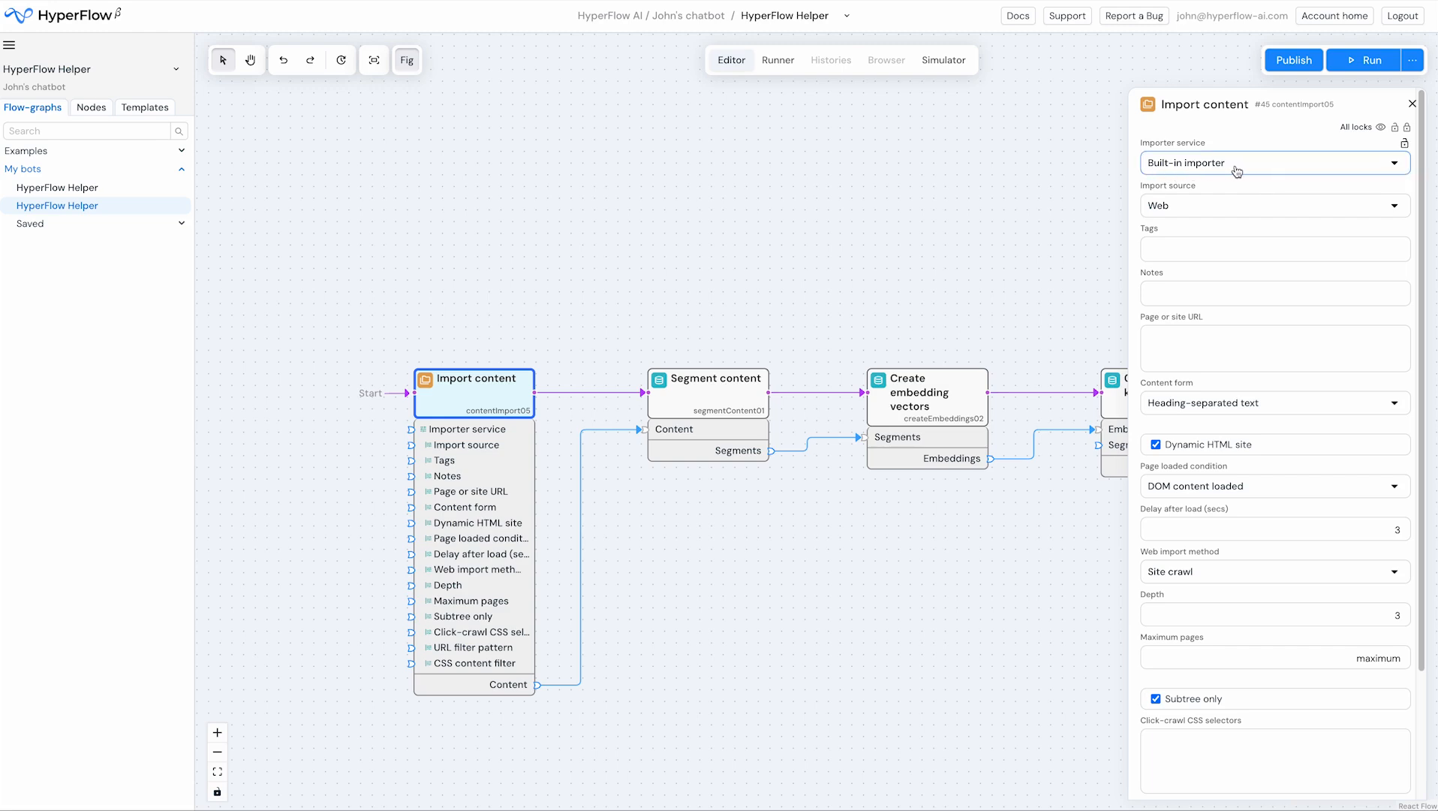
pyautogui.click(1381, 166)
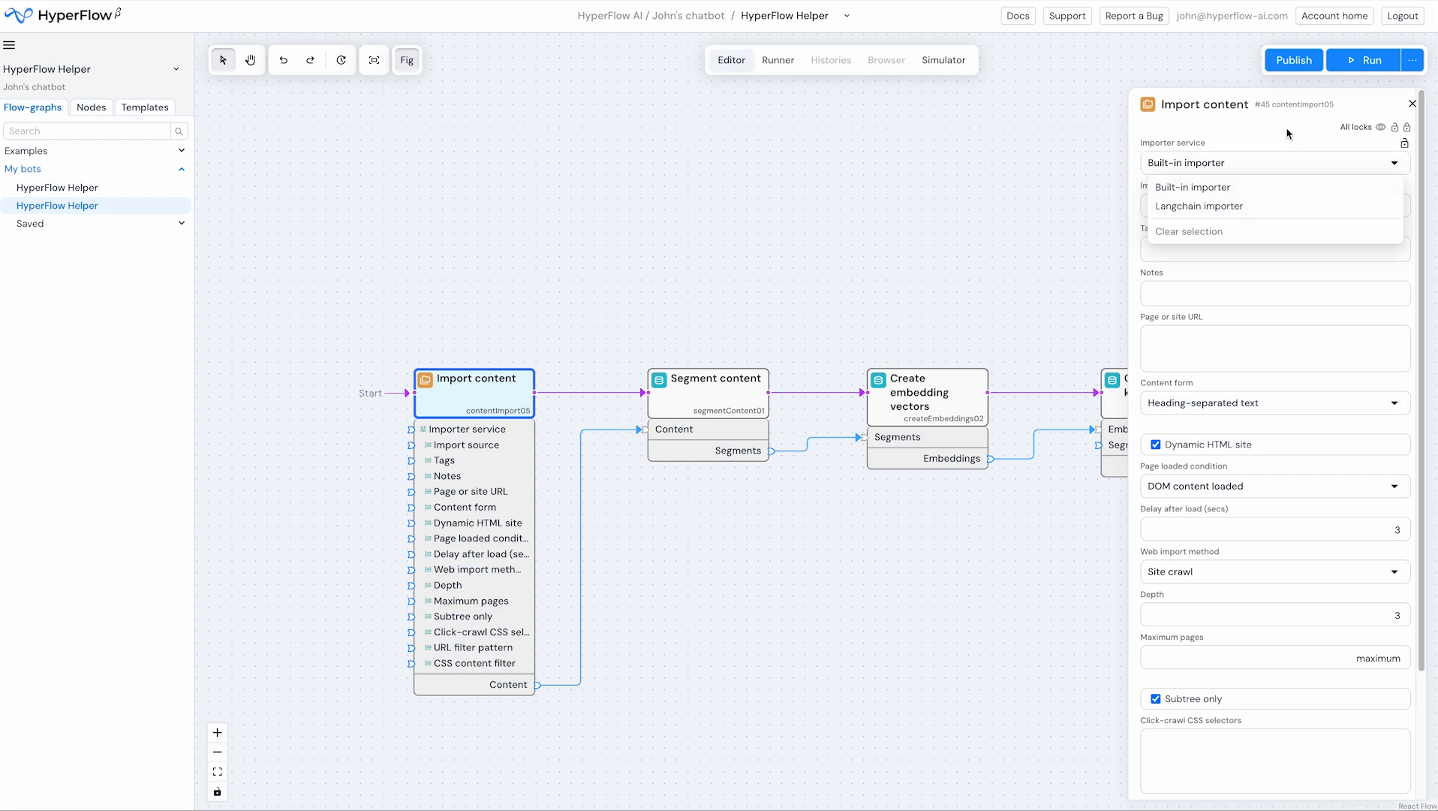
pyautogui.click(1267, 137)
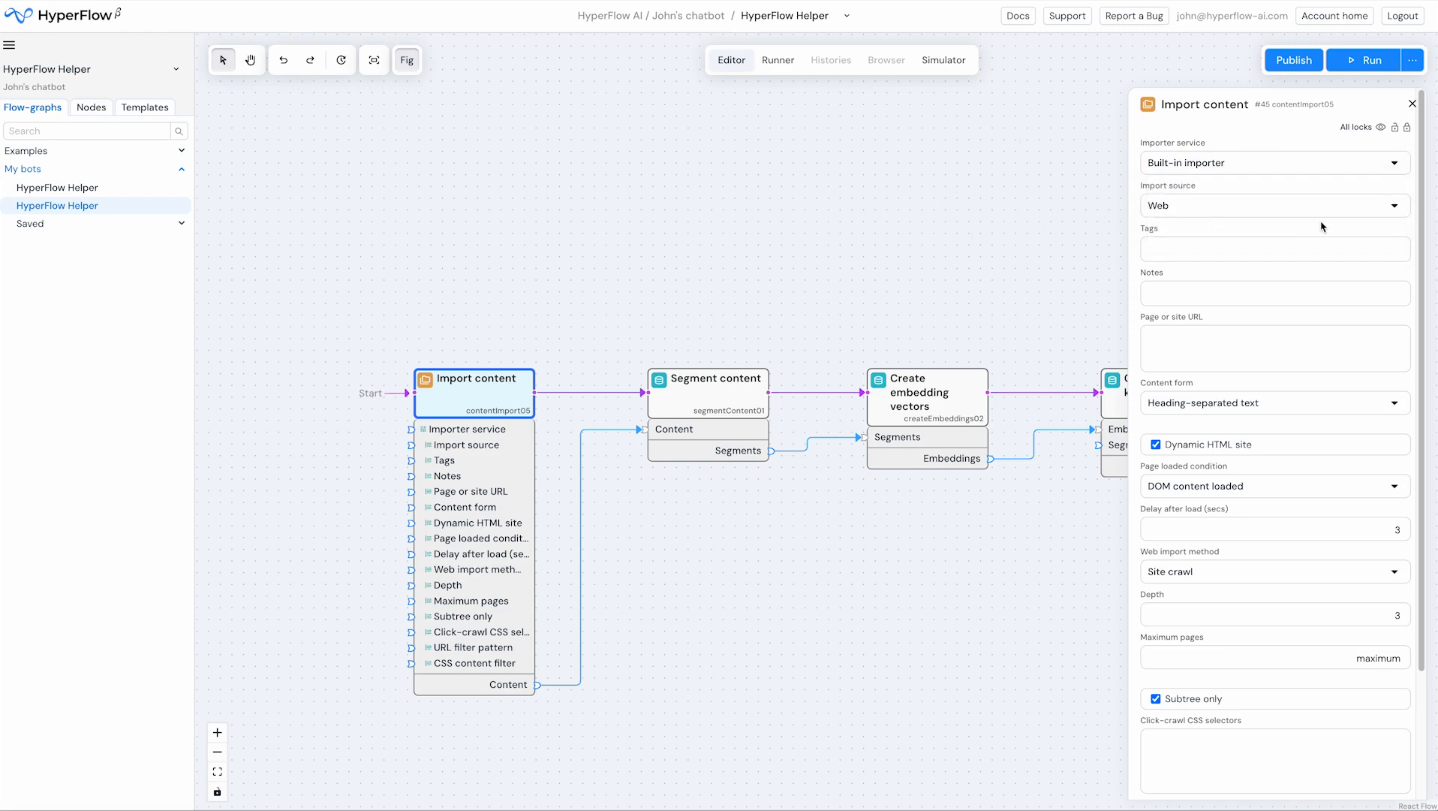
pyautogui.click(1395, 217)
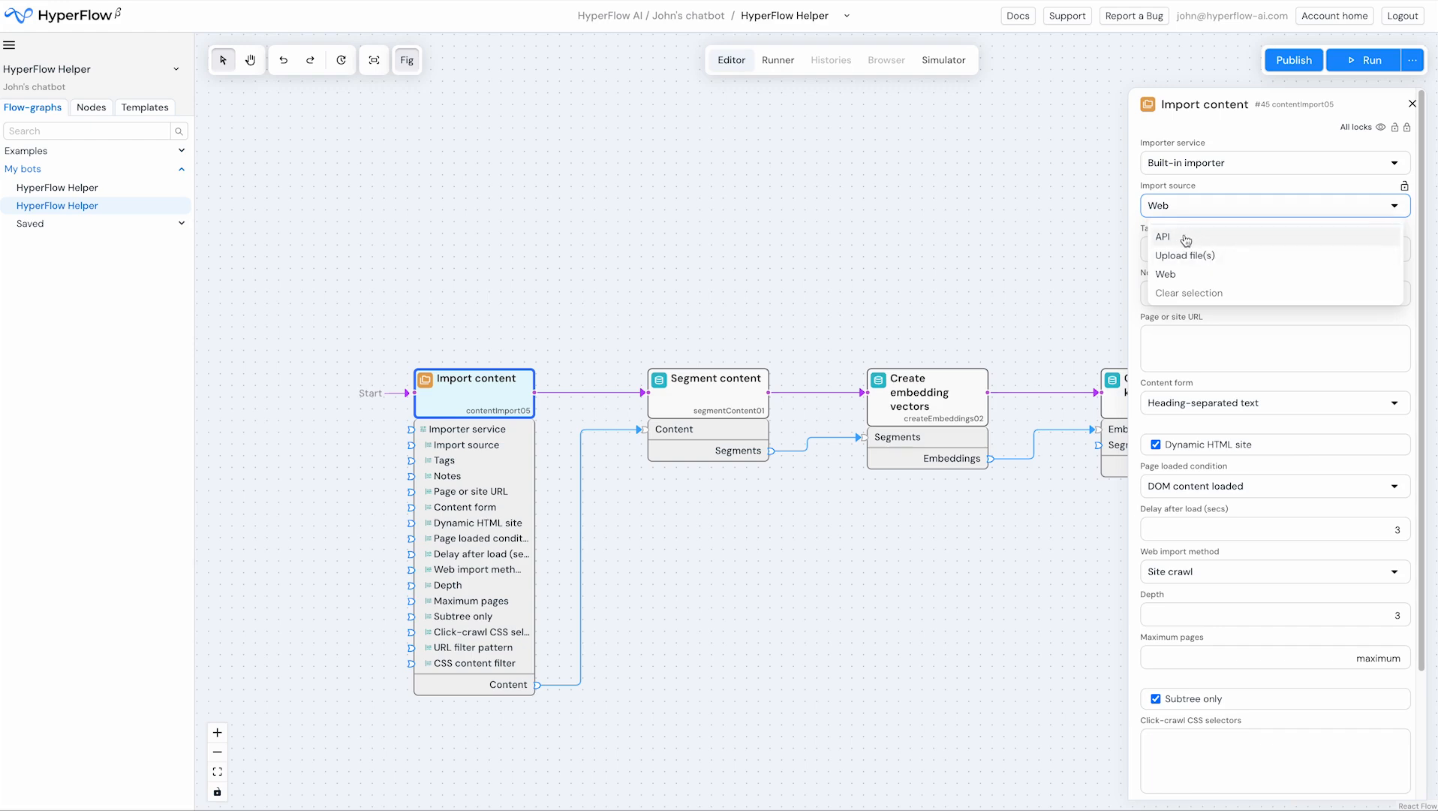
pyautogui.click(1047, 239)
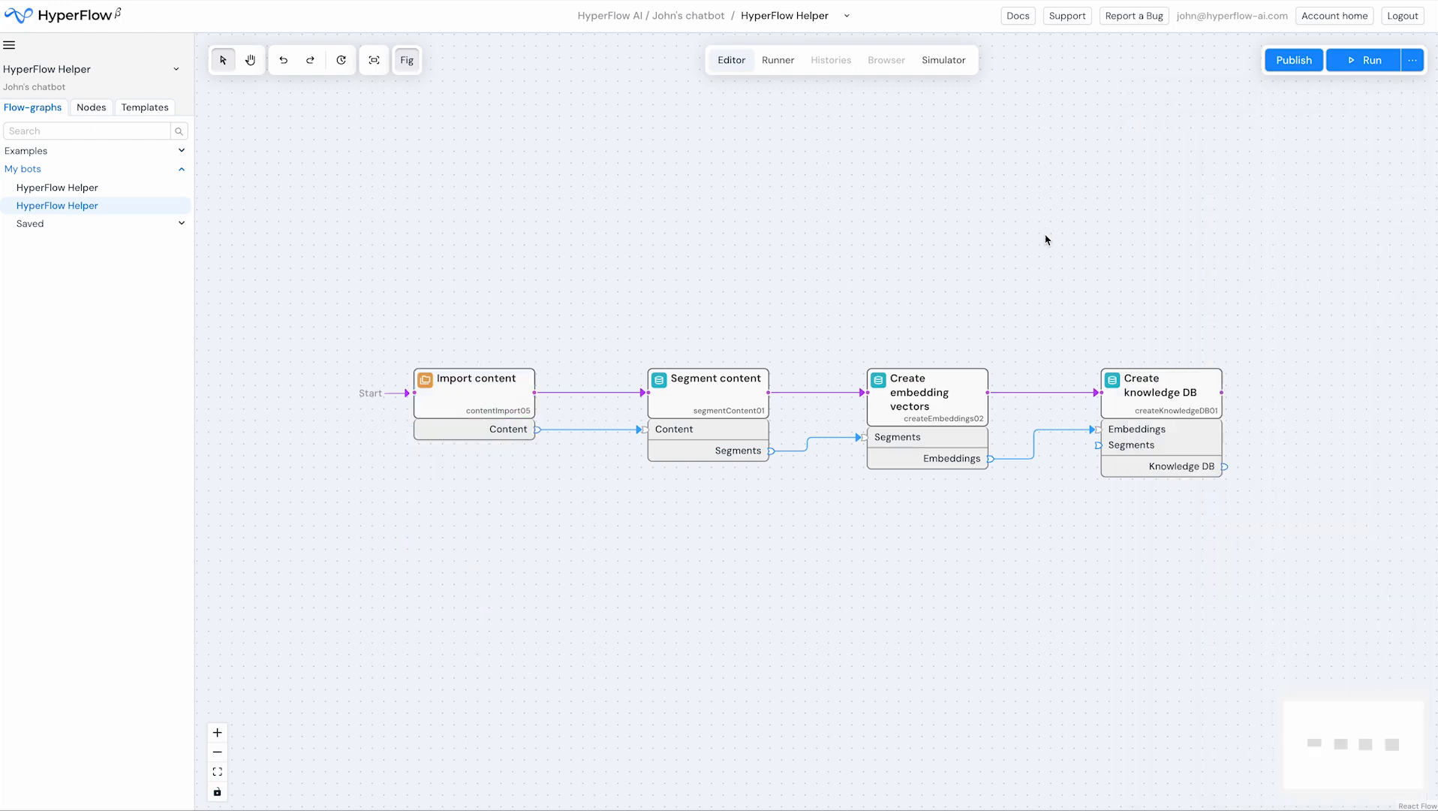
# Step: Set the Import content node's tag to "hyperflow-helper"
pyautogui.click(465, 410)
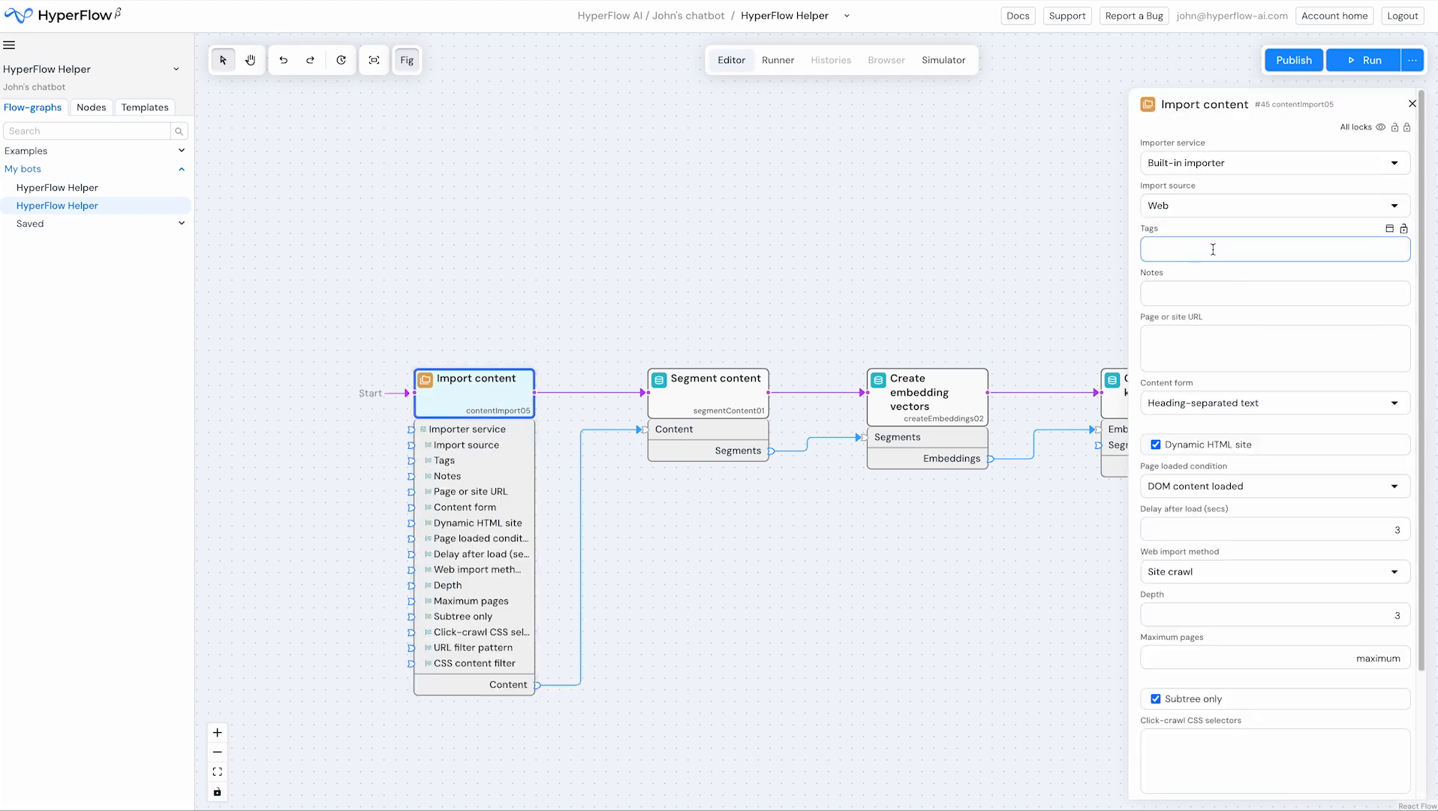
pyautogui.write('hy')
pyautogui.write('prflo')
pyautogui.write('ow-')
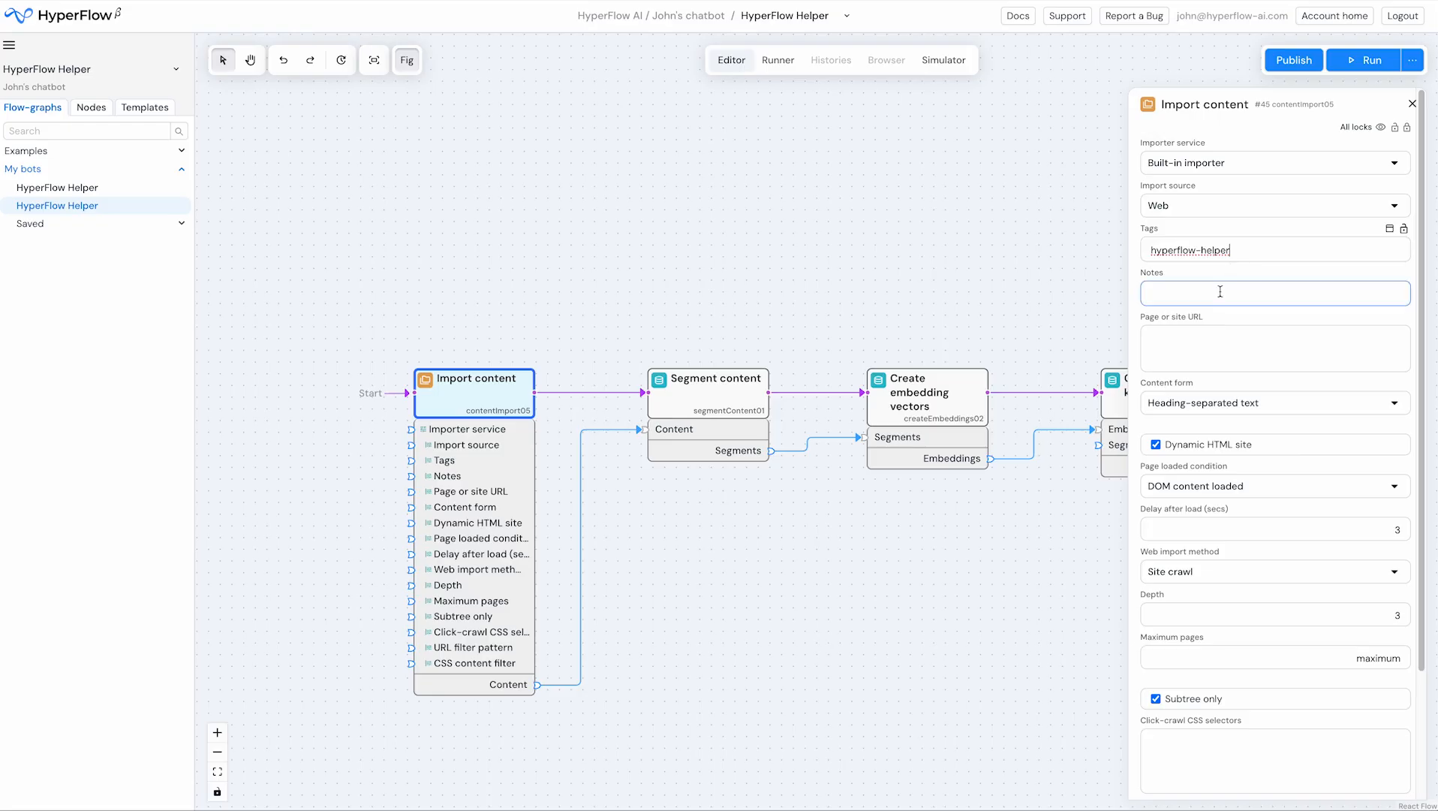
pyautogui.click(1213, 334)
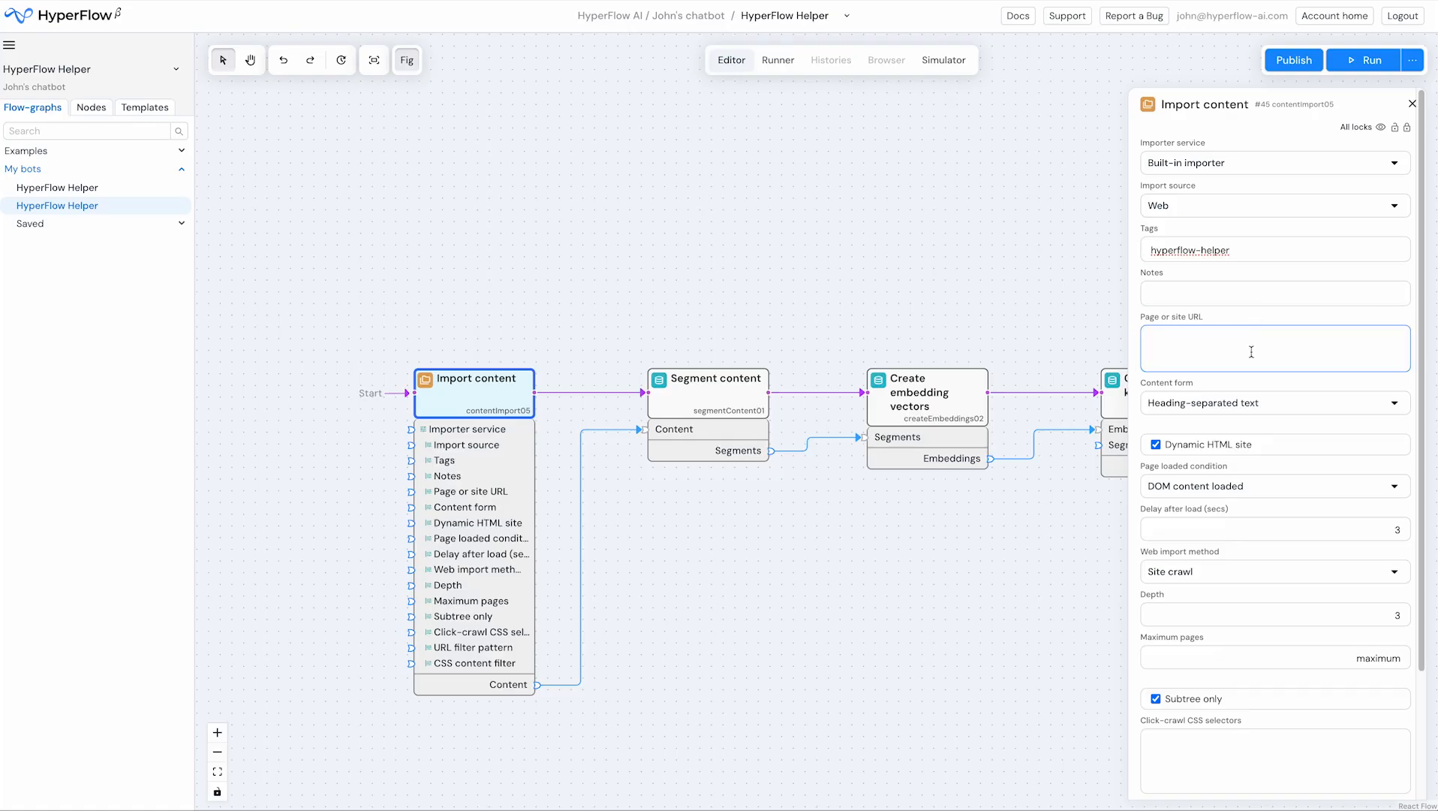
pyautogui.click(1251, 351)
pyautogui.write('https://docs.hyperflow-ai.com/HyperFlow-Beta-Documentation-158771982bb78040885df2878b90336f')
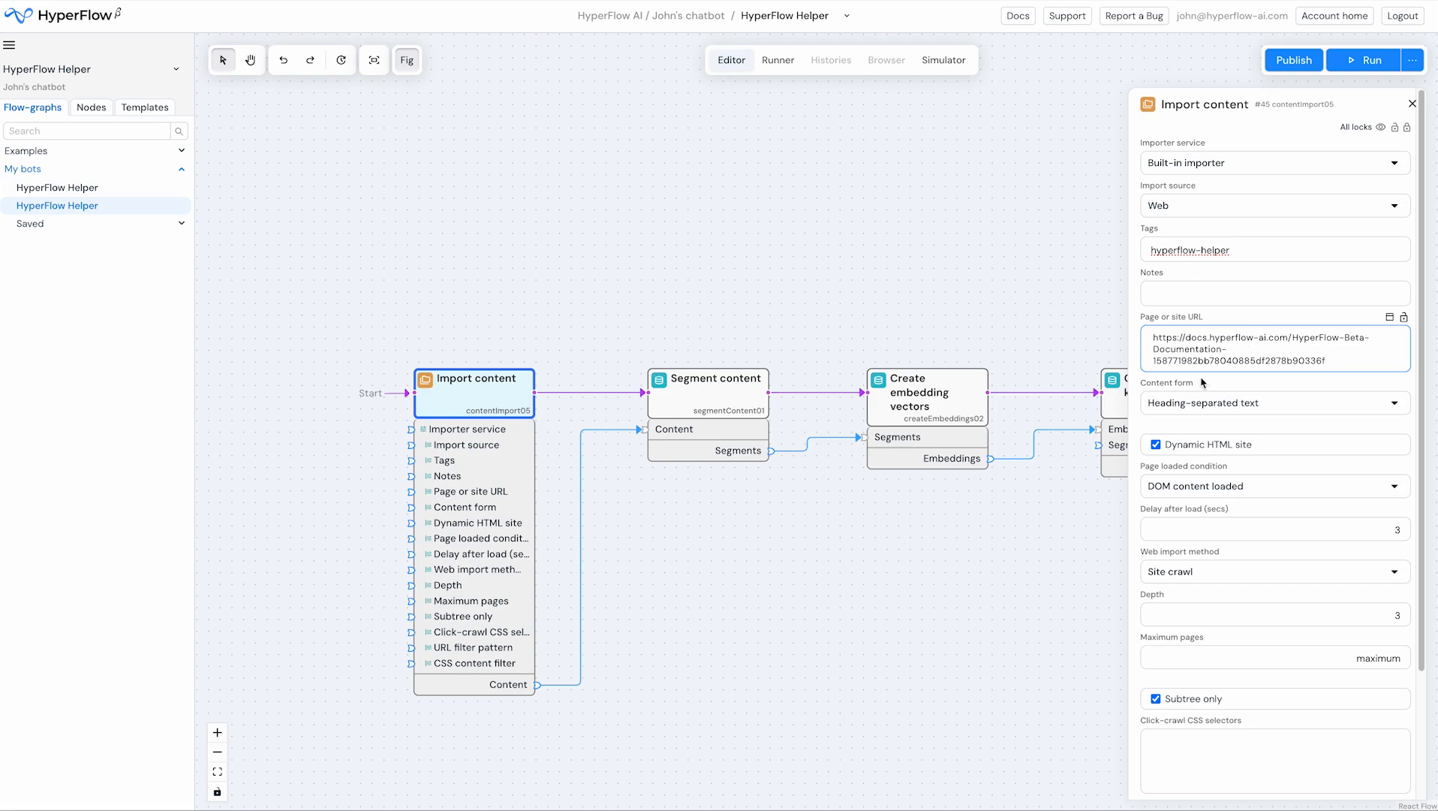
# Step: Review the available Content form options of the Import content node and its documentation page
pyautogui.click(1237, 404)
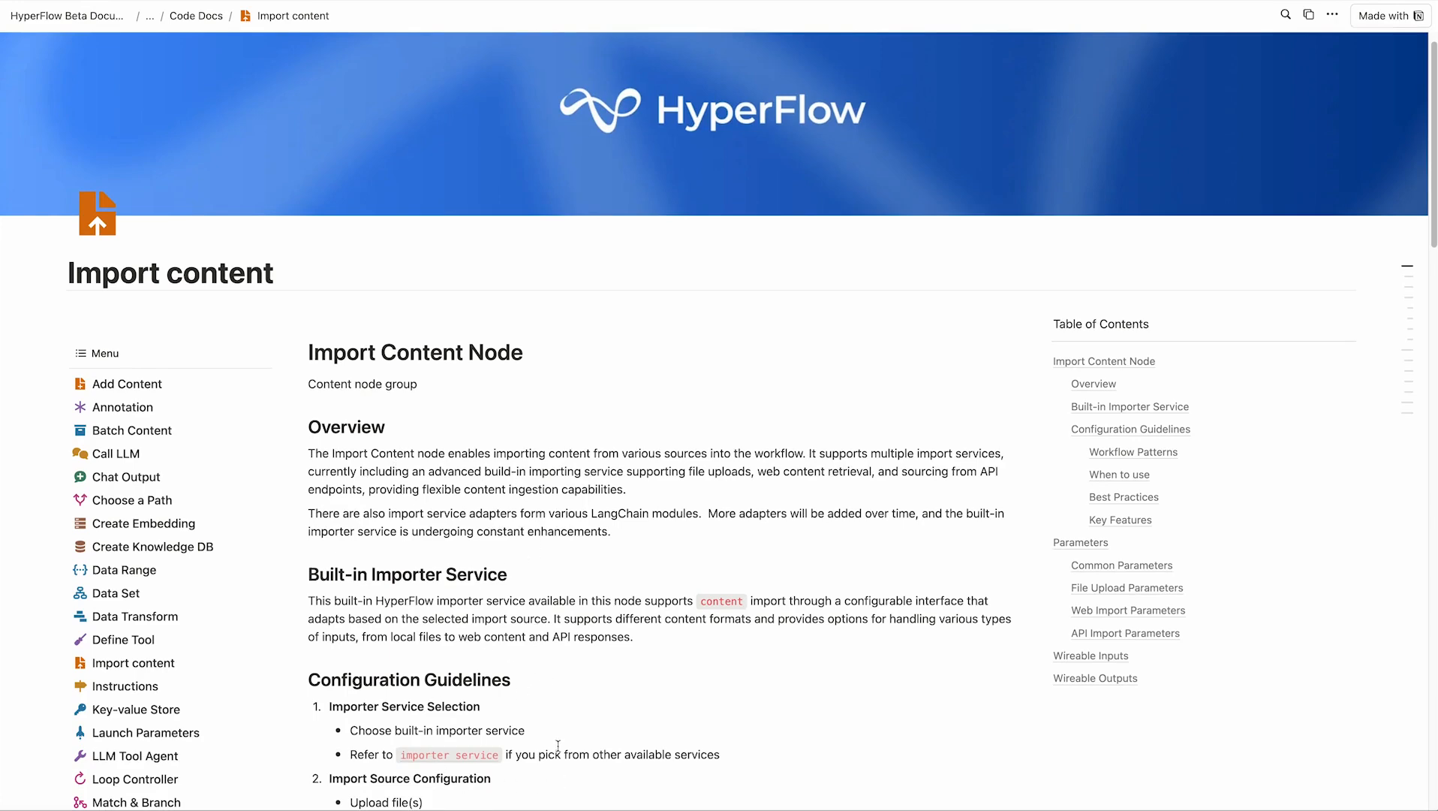
pyautogui.scroll(-3, 558, 743)
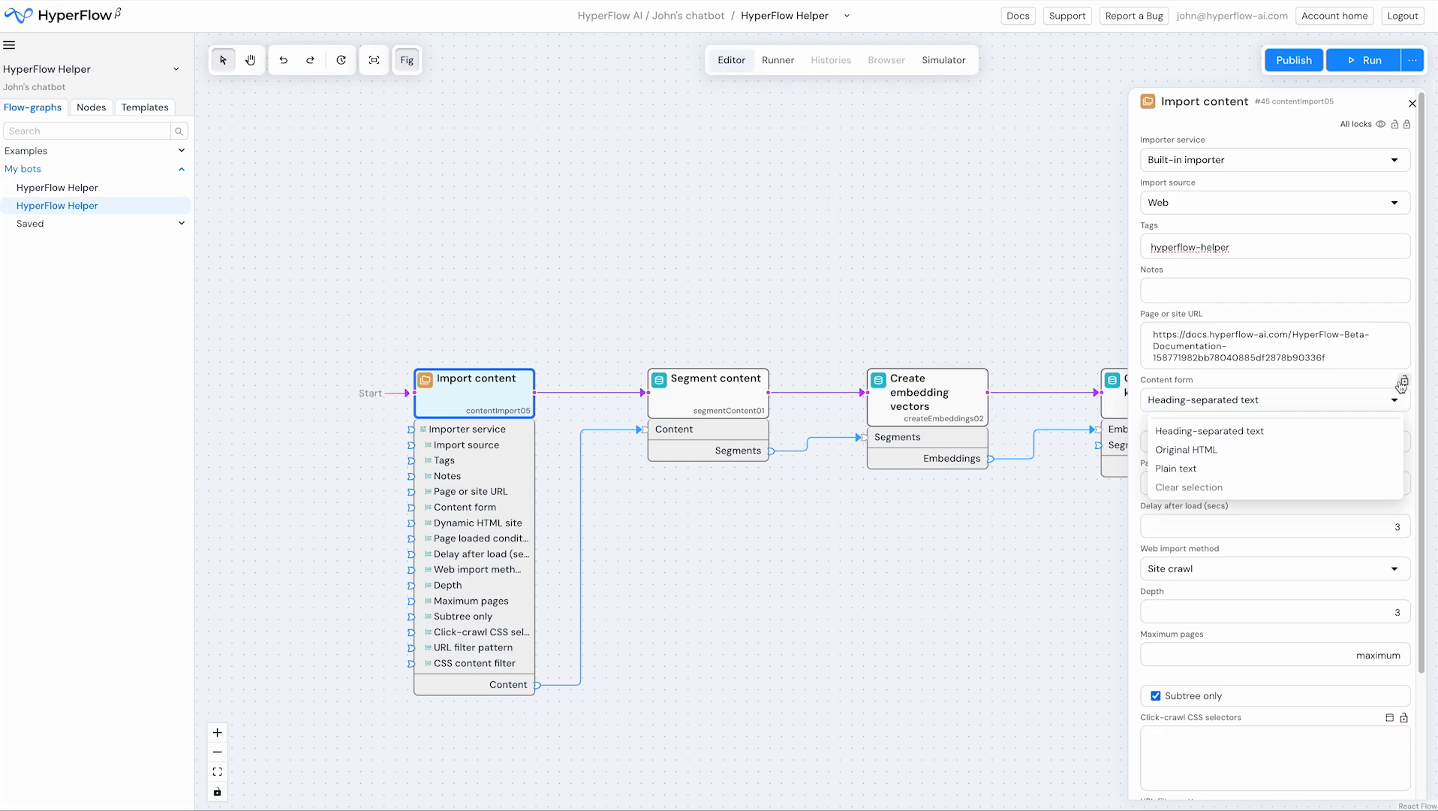
pyautogui.click(1344, 386)
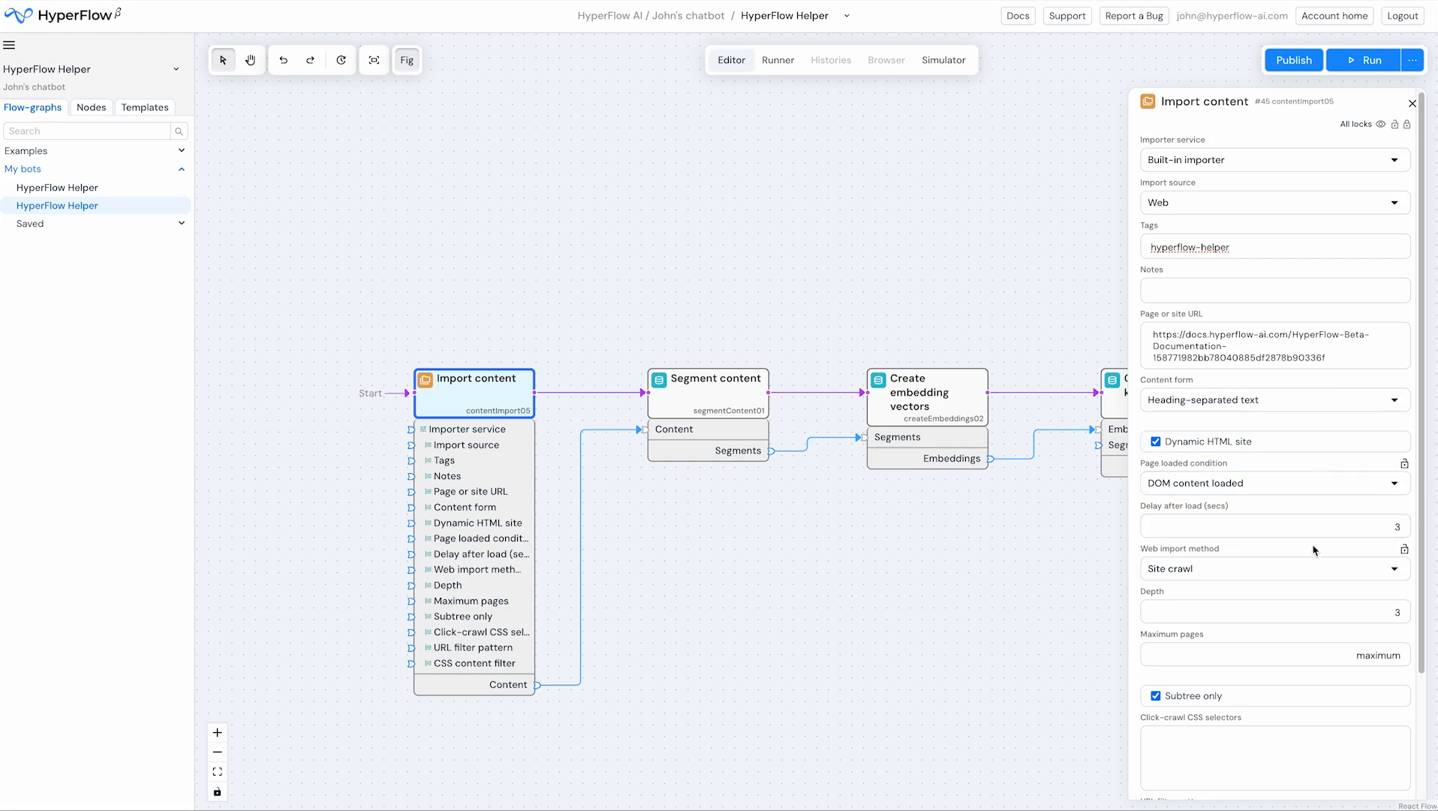
# Step: Set the Import content node's delay after load to 4 seconds and its site crawl depth to 4
pyautogui.click(1395, 528)
pyautogui.press('BackSpace')
pyautogui.write('4')
pyautogui.click(1394, 572)
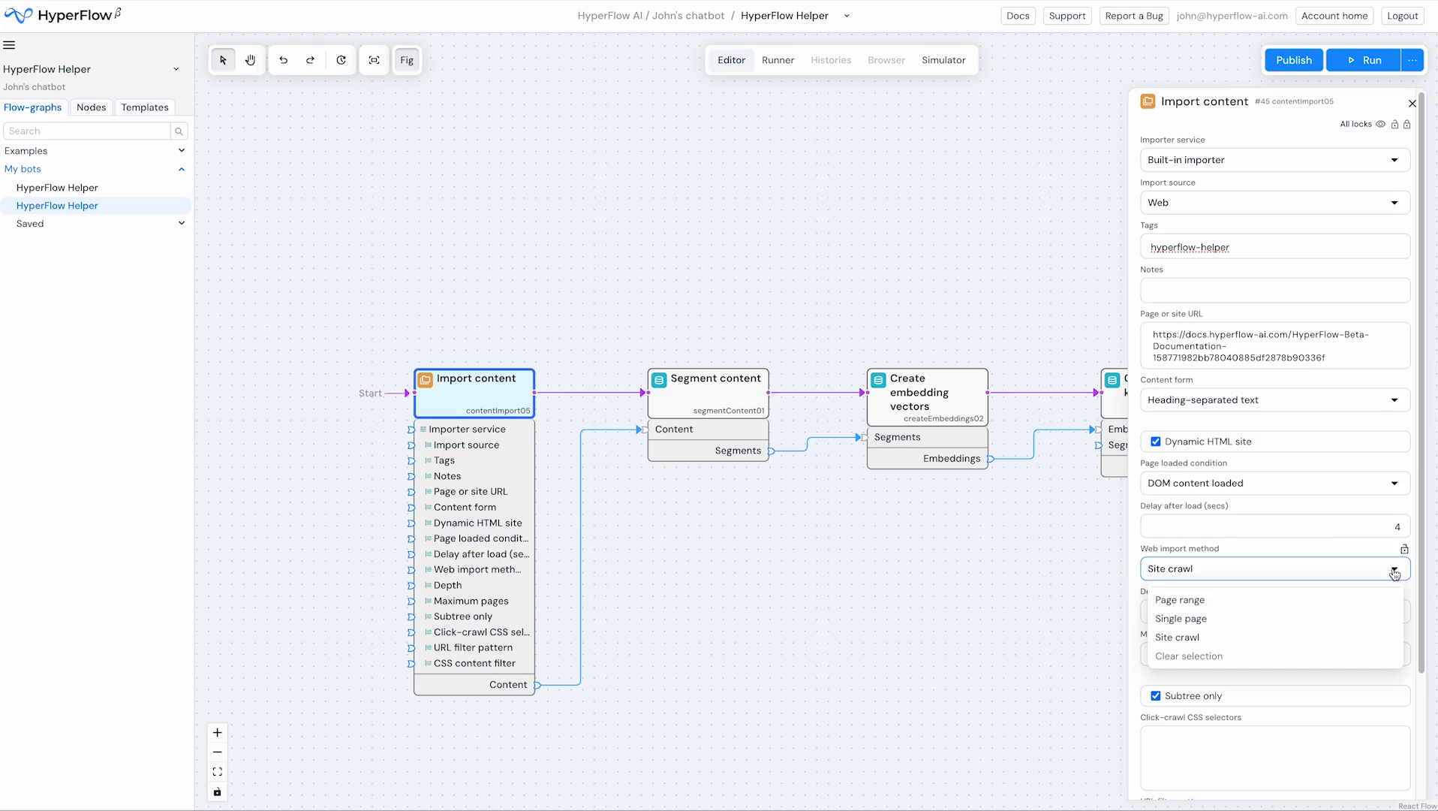
pyautogui.click(1327, 552)
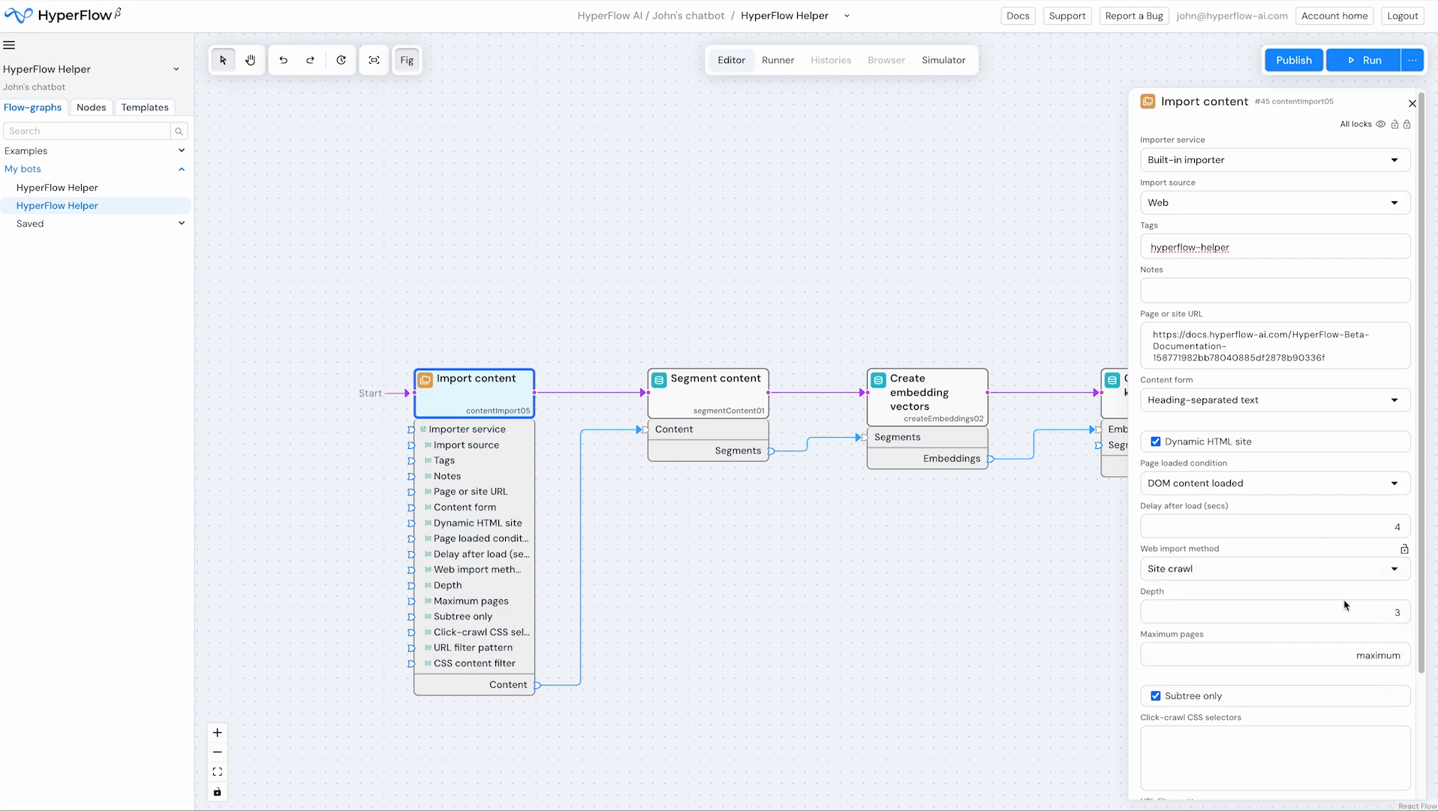
pyautogui.click(1355, 610)
pyautogui.moveTo(1366, 610); pyautogui.dragTo(1411, 618)
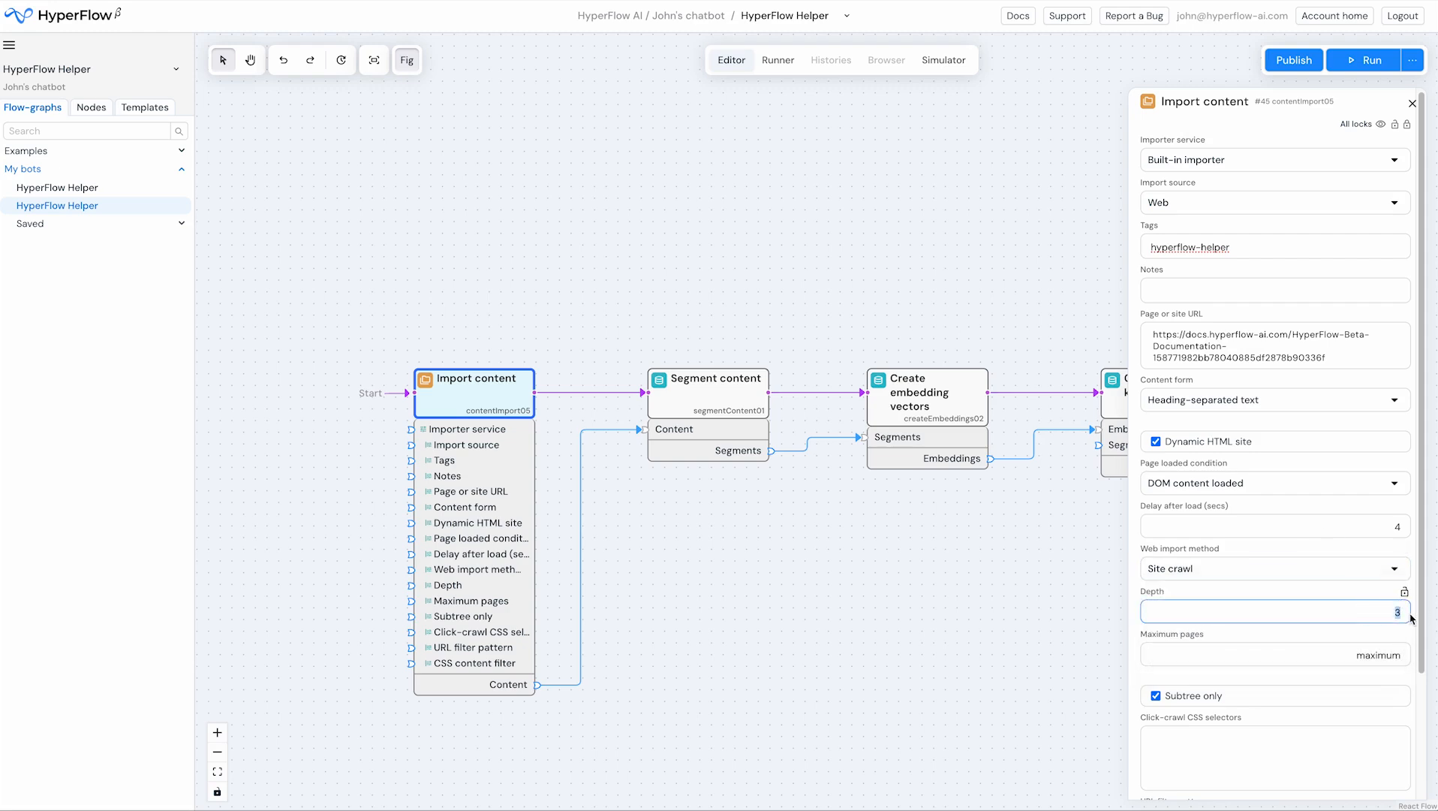
pyautogui.write('4')
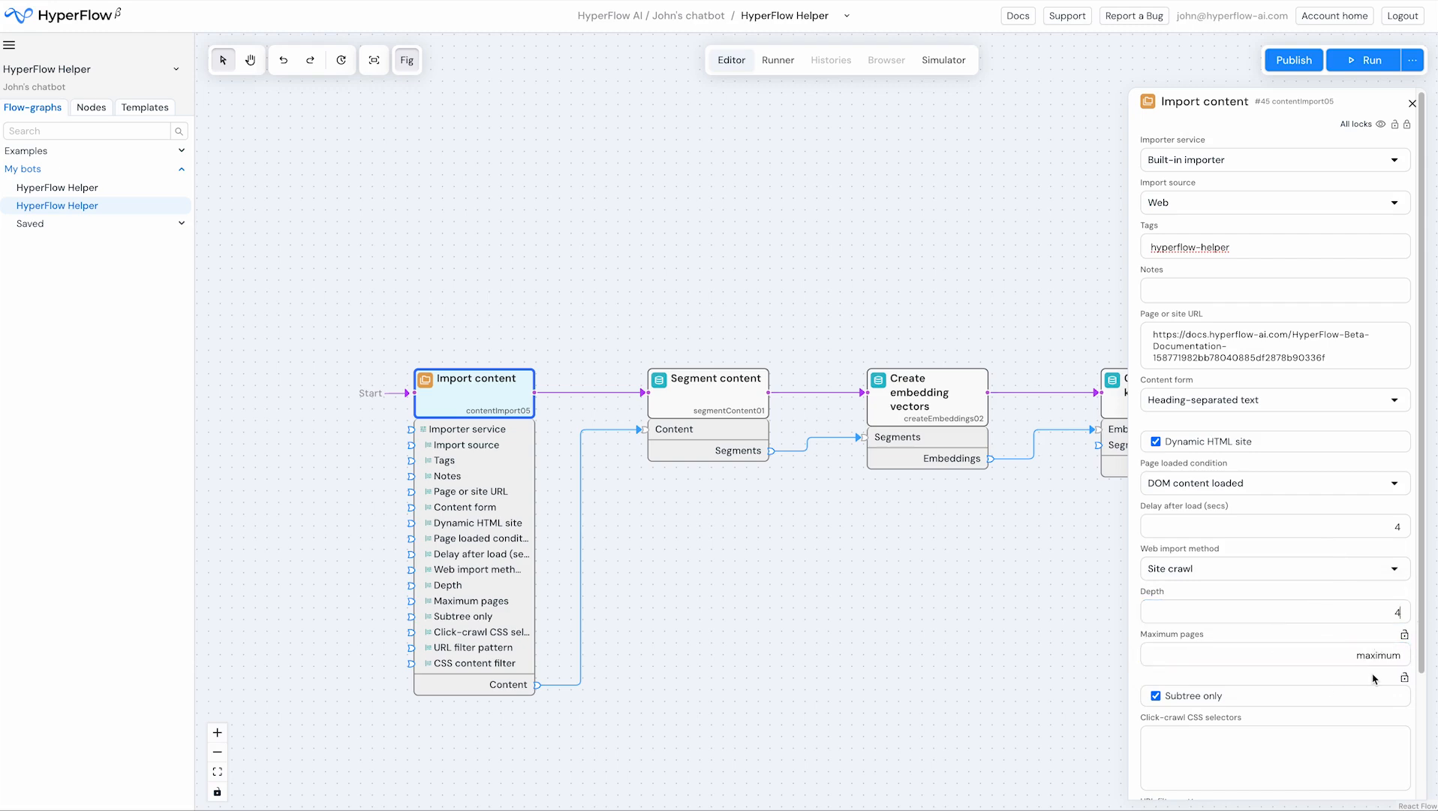
pyautogui.scroll(-2, 1340, 679)
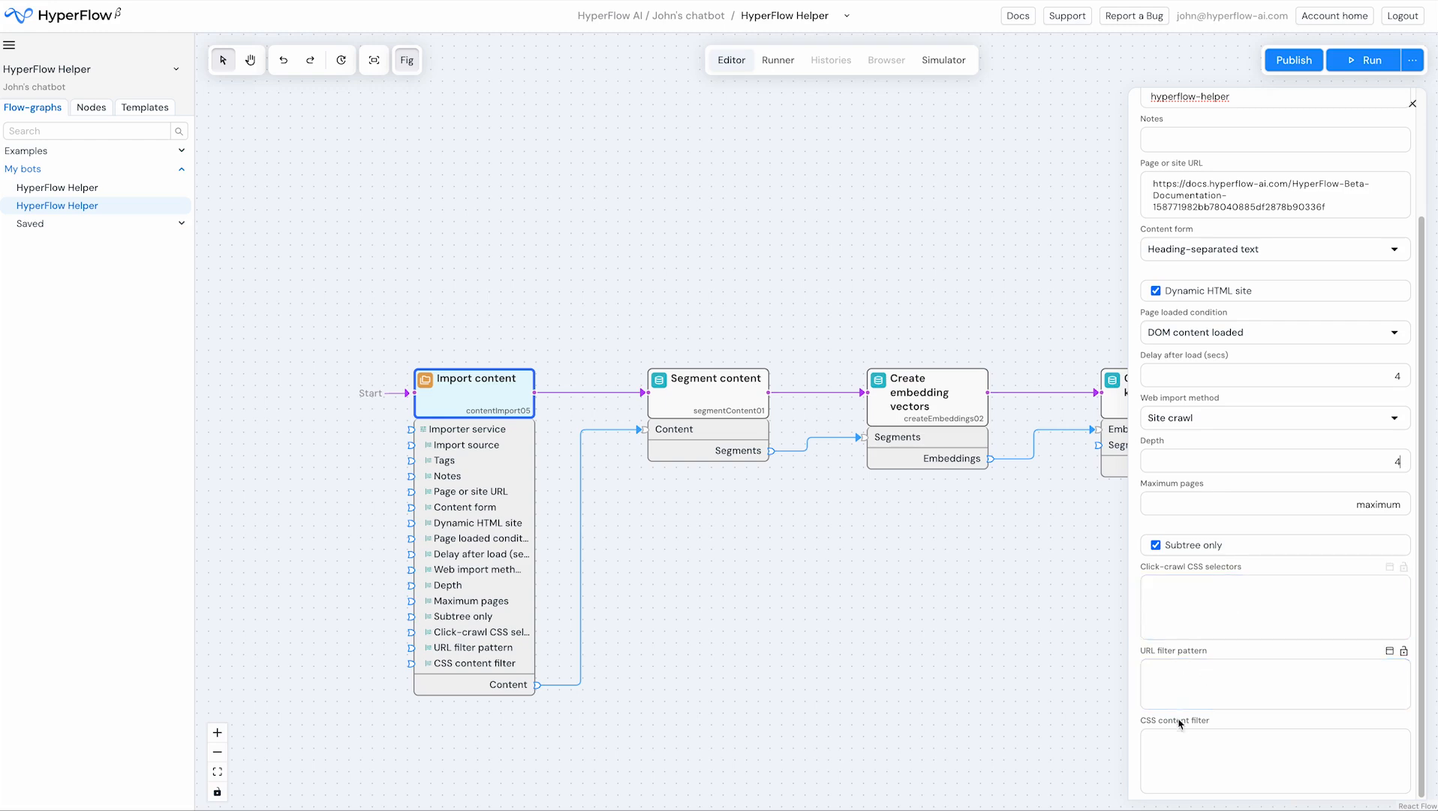
pyautogui.click(1207, 612)
# Step: Unlock all parameters of the Segment content node and review its Segmenting service, Segmentation source and Service options
pyautogui.click(722, 403)
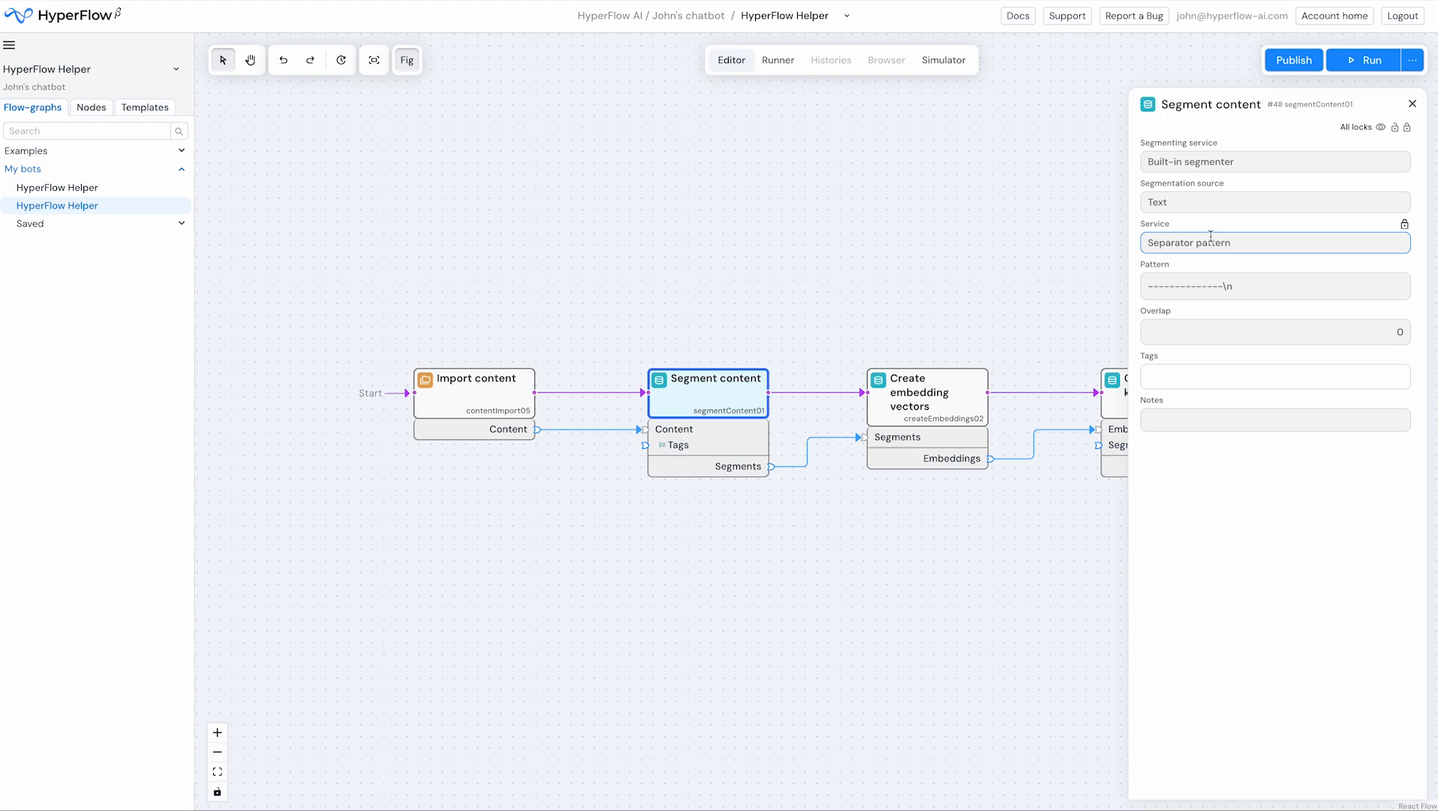
pyautogui.click(1395, 129)
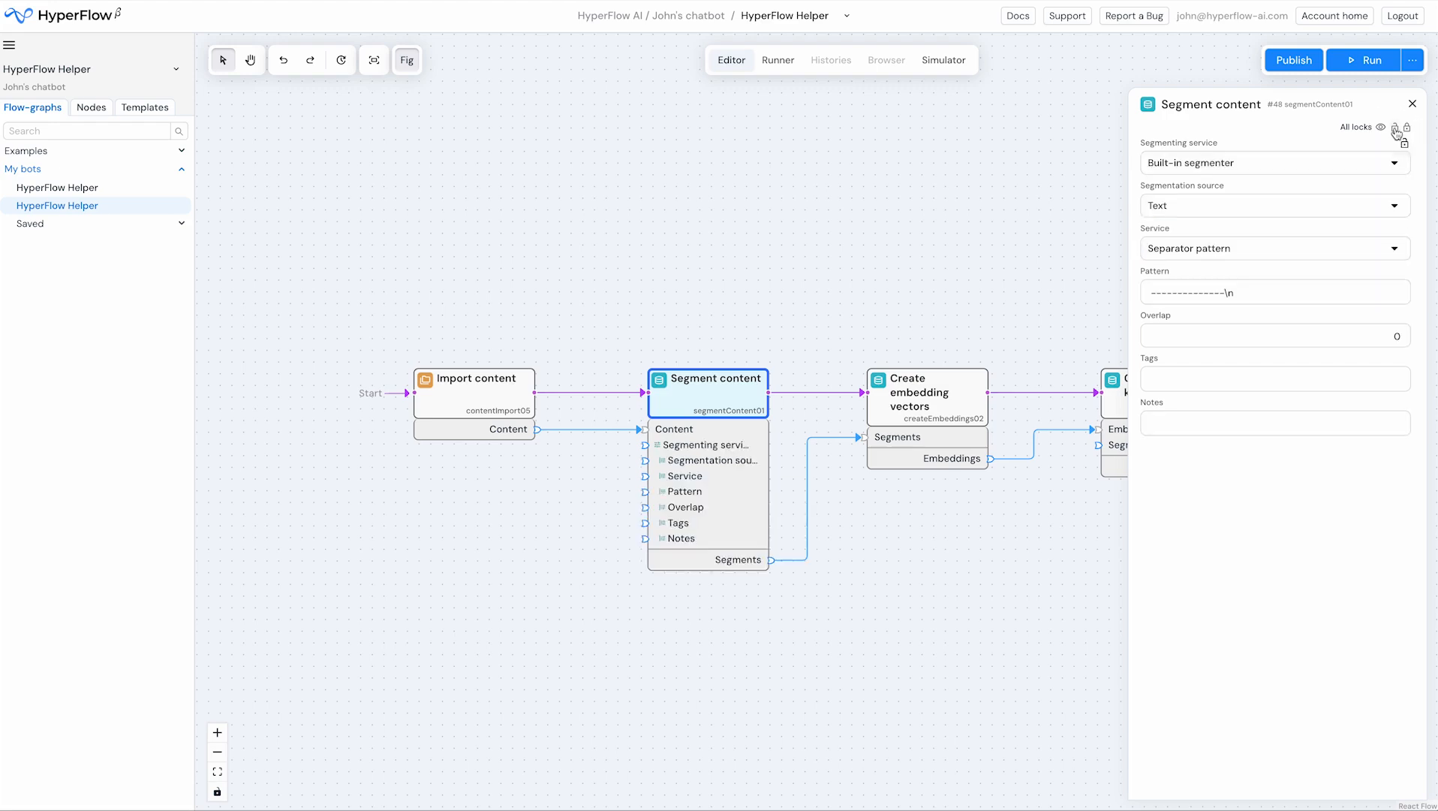
pyautogui.click(1396, 167)
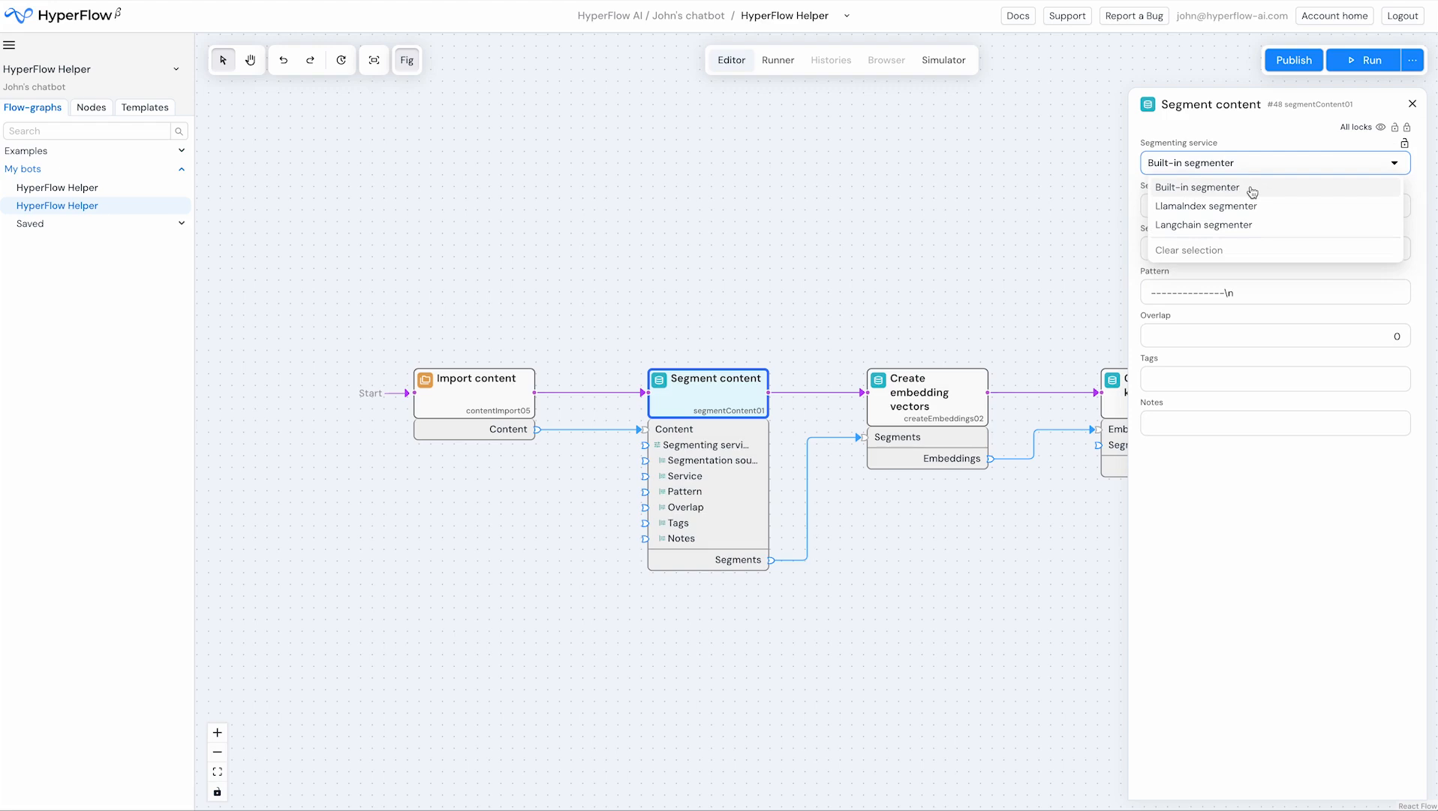
pyautogui.click(1273, 141)
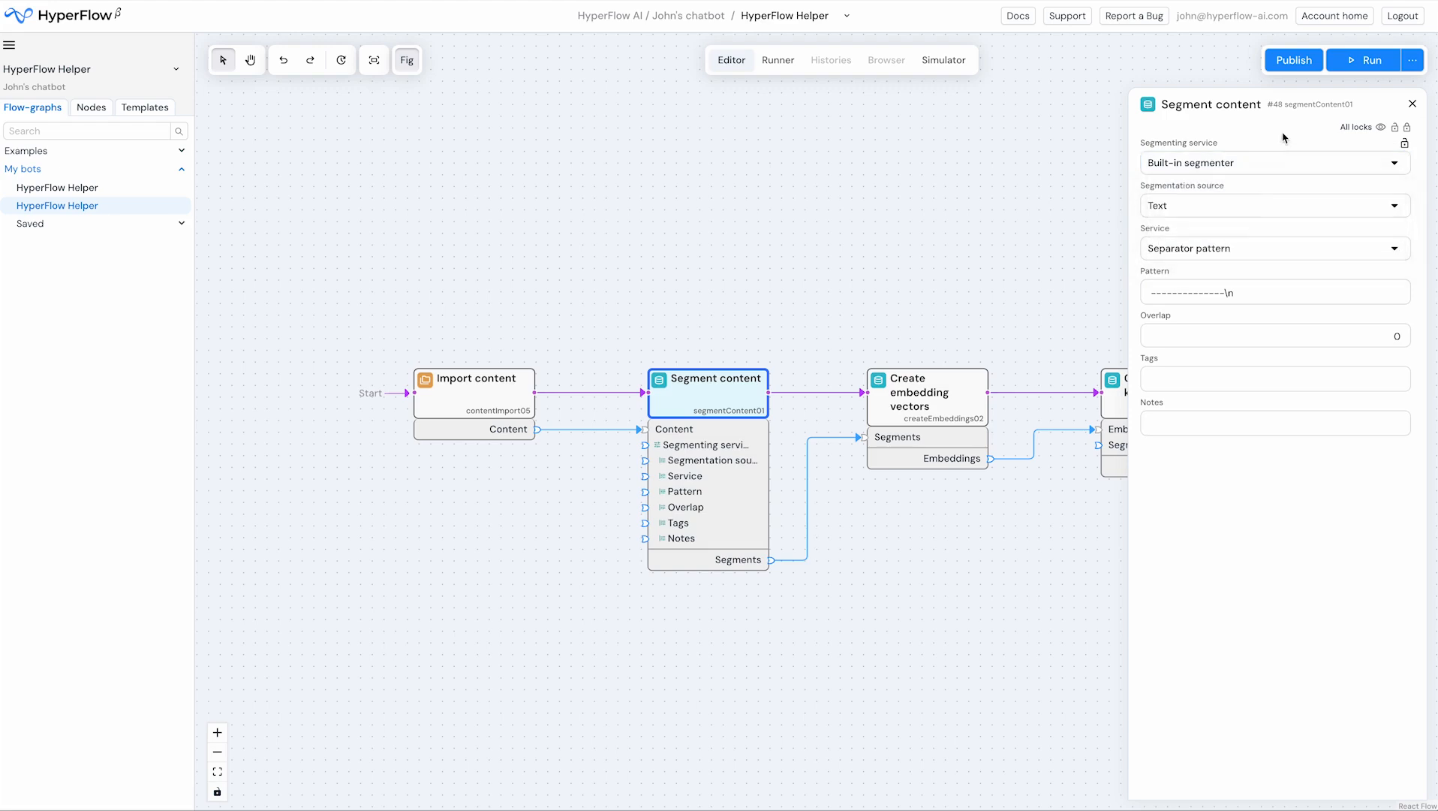
pyautogui.click(1388, 213)
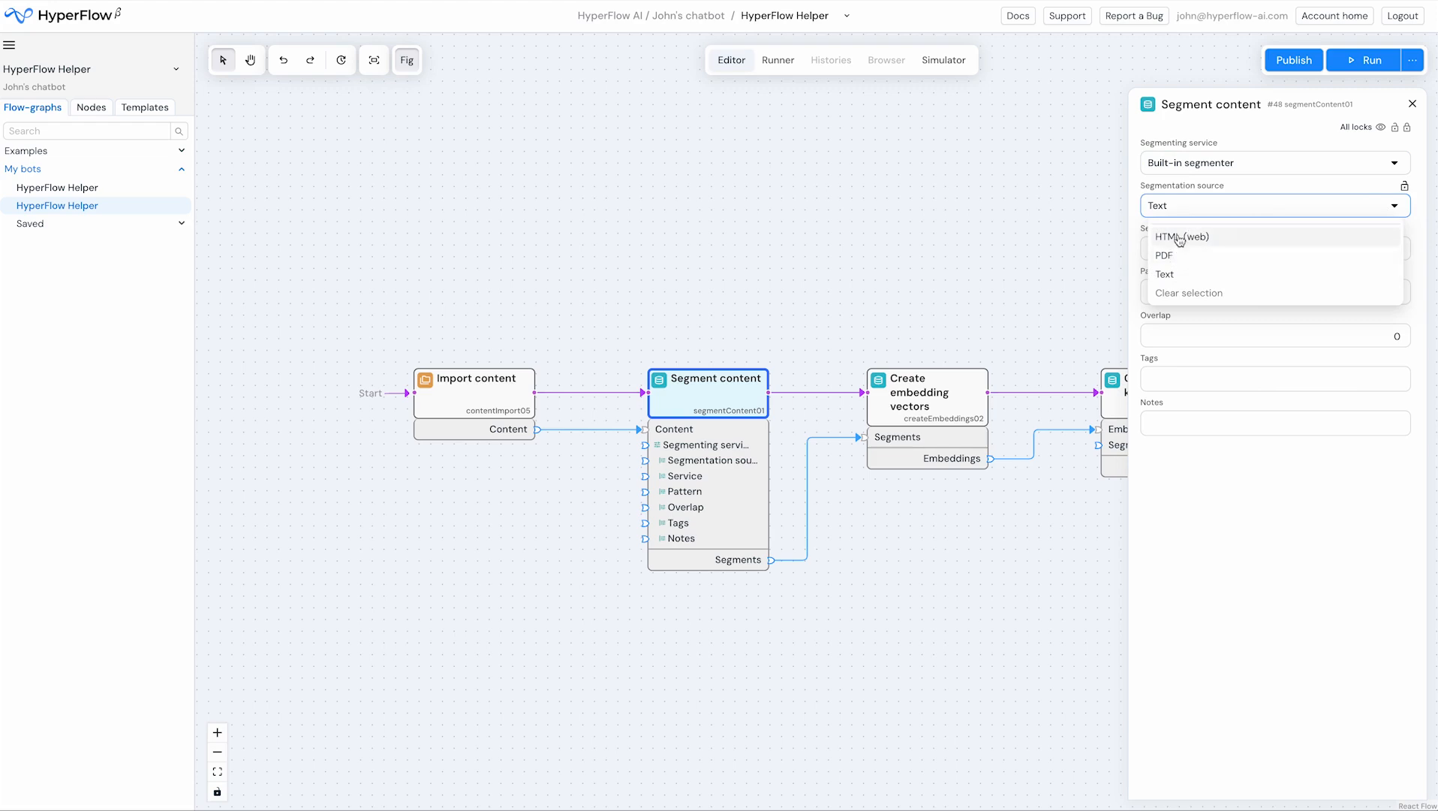
pyautogui.click(1234, 499)
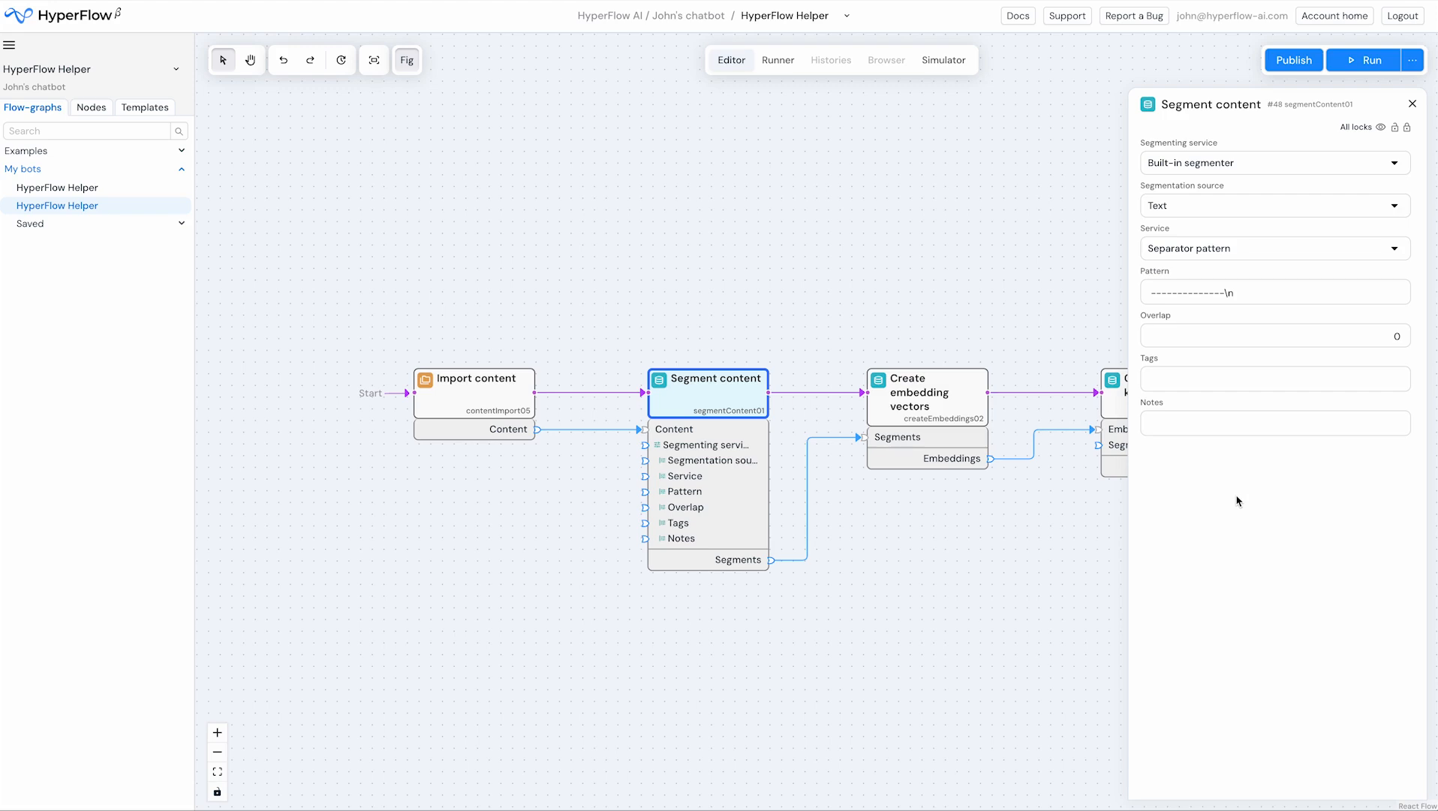
pyautogui.click(1396, 251)
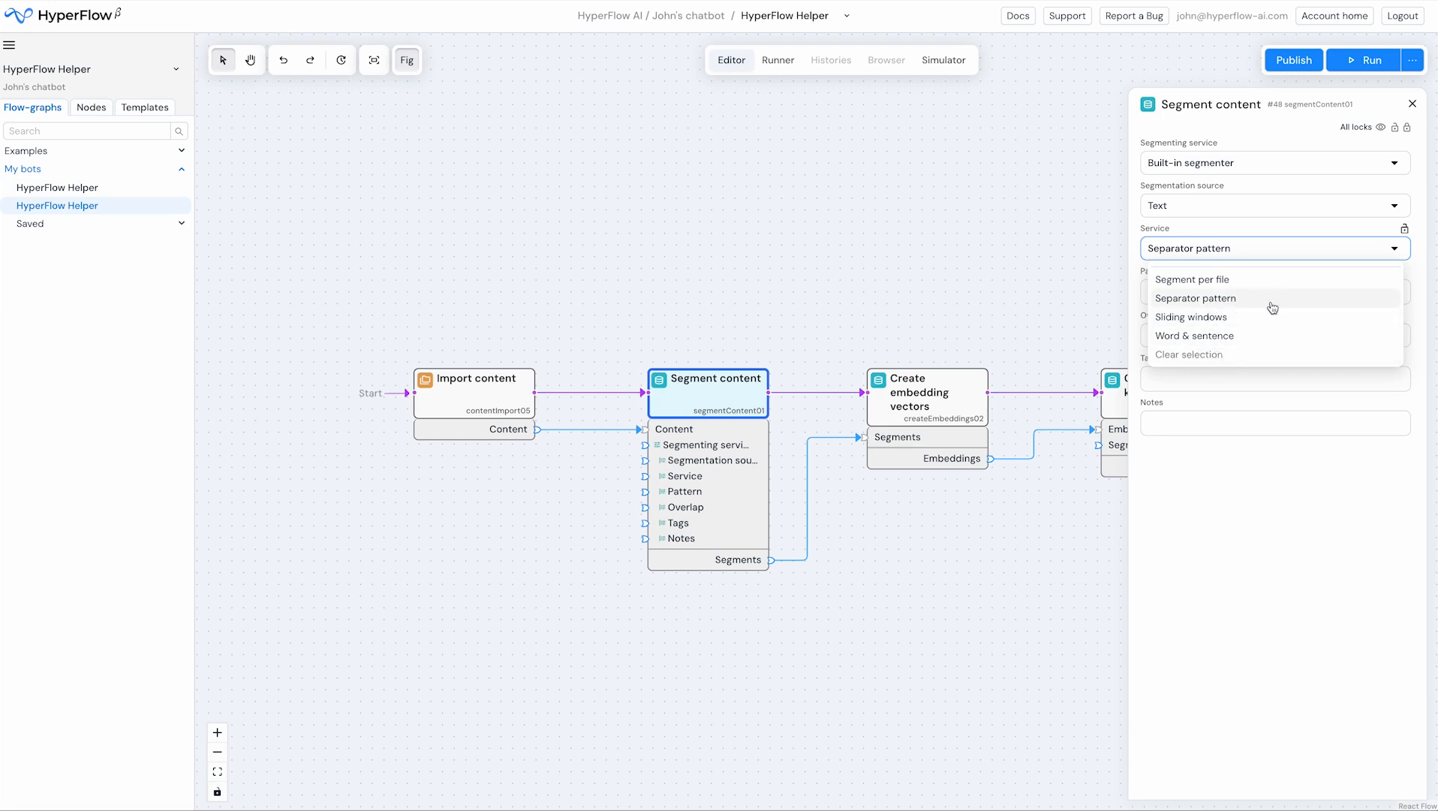
pyautogui.click(1263, 484)
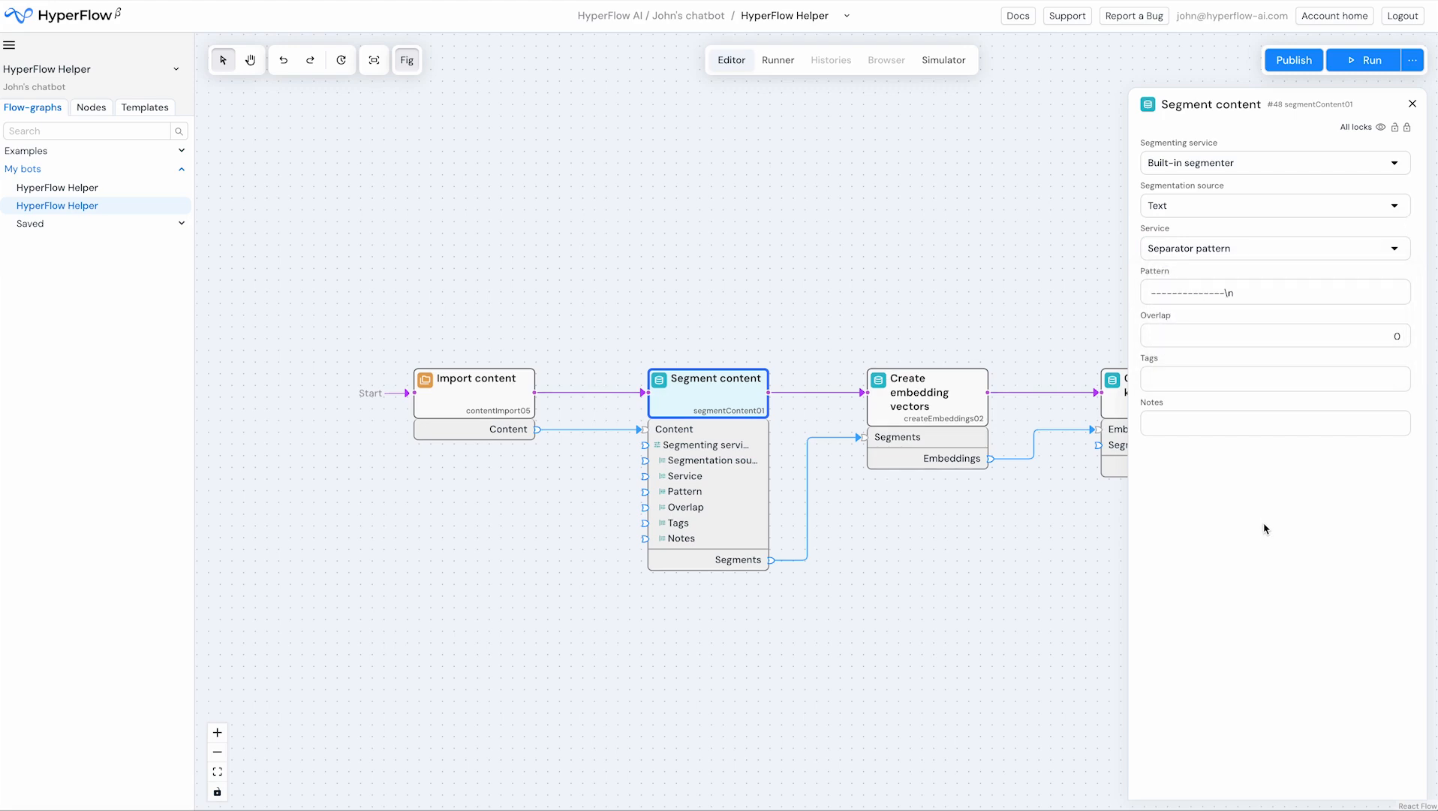
# Step: Set the Segment content node's tag to "hyperflow-helper"
pyautogui.click(1225, 292)
pyautogui.click(1273, 380)
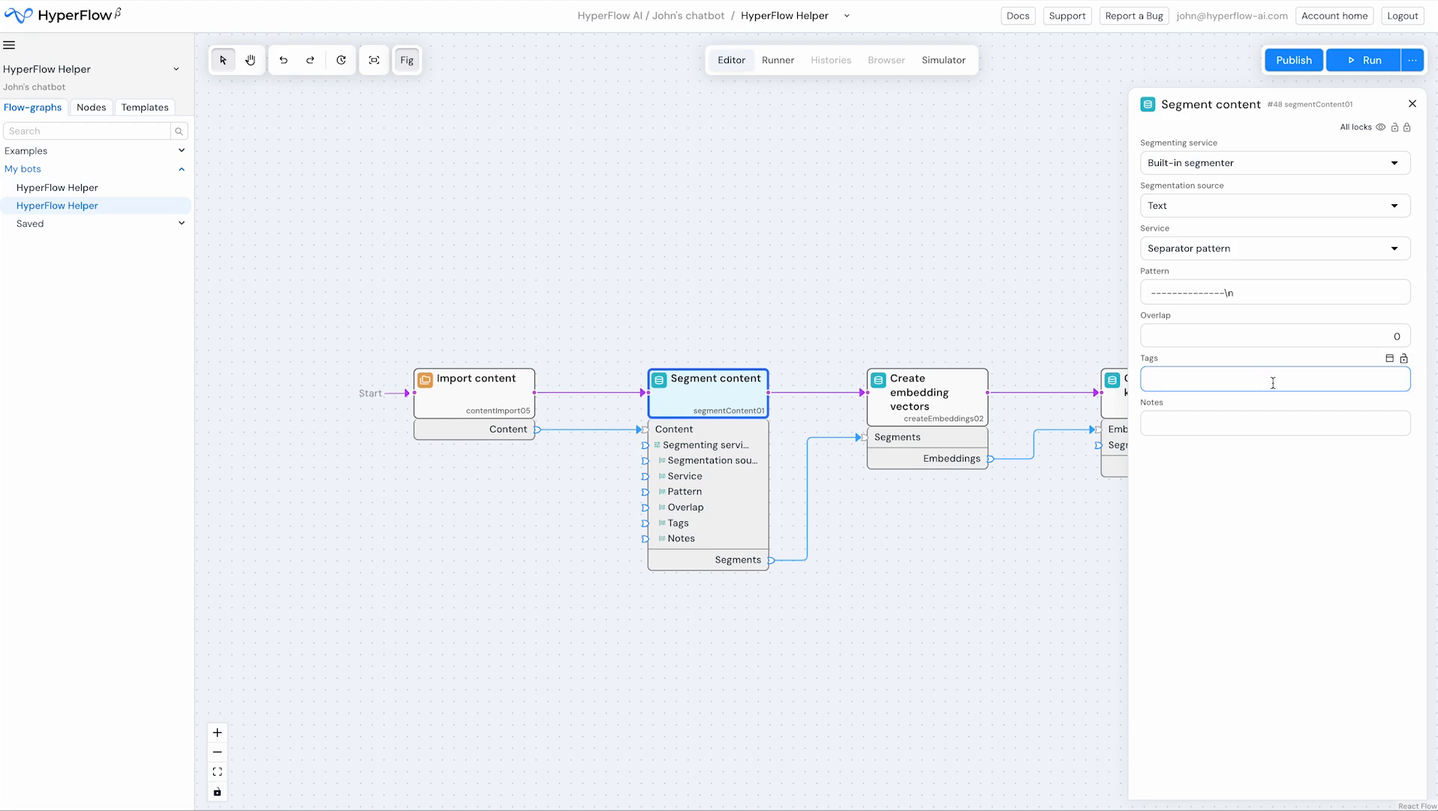
pyautogui.write('hyperflow-helper')
# Step: Unlock all parameters of the Create embedding vectors node and review its Embedding service and Embedding model options
pyautogui.click(928, 409)
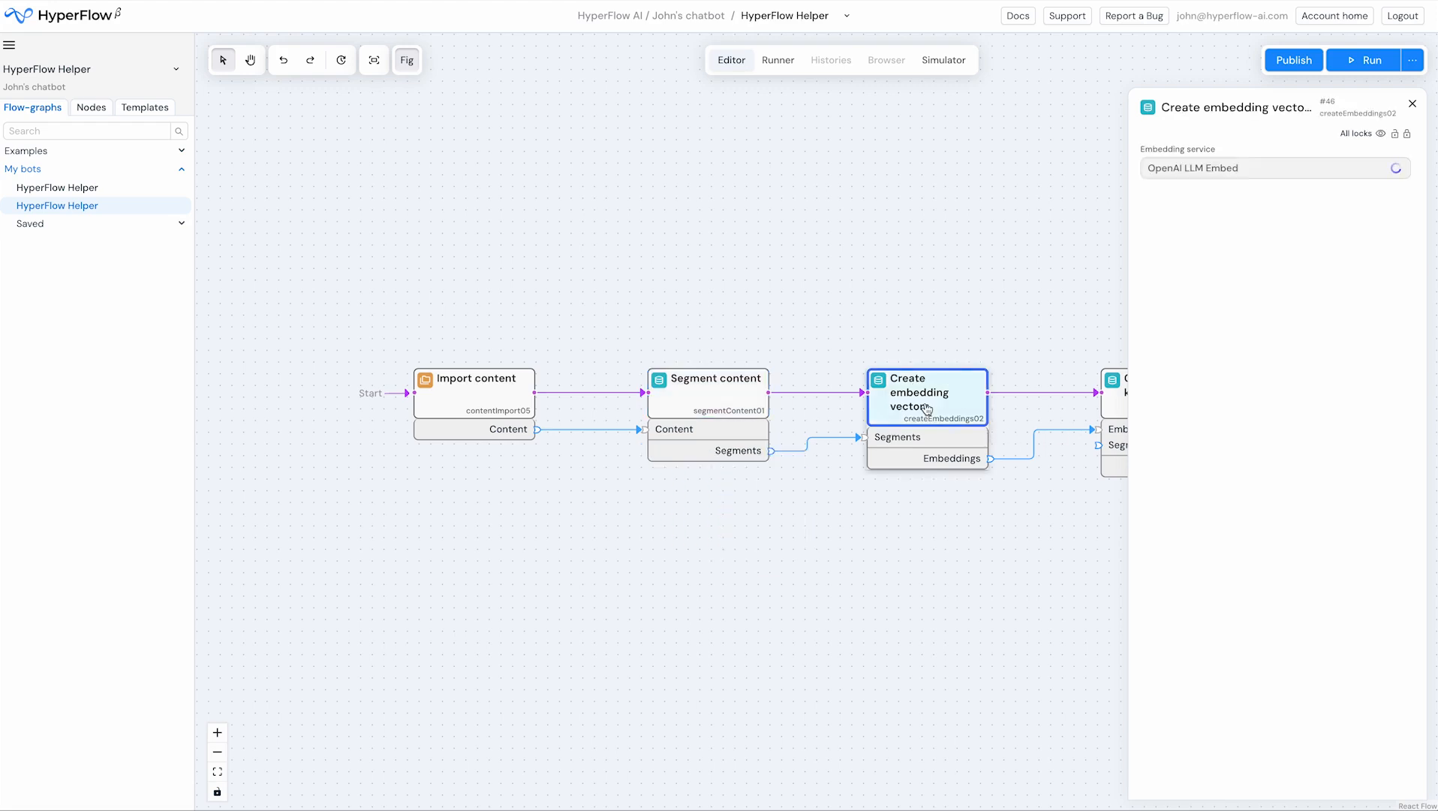
pyautogui.click(1395, 135)
pyautogui.click(1397, 170)
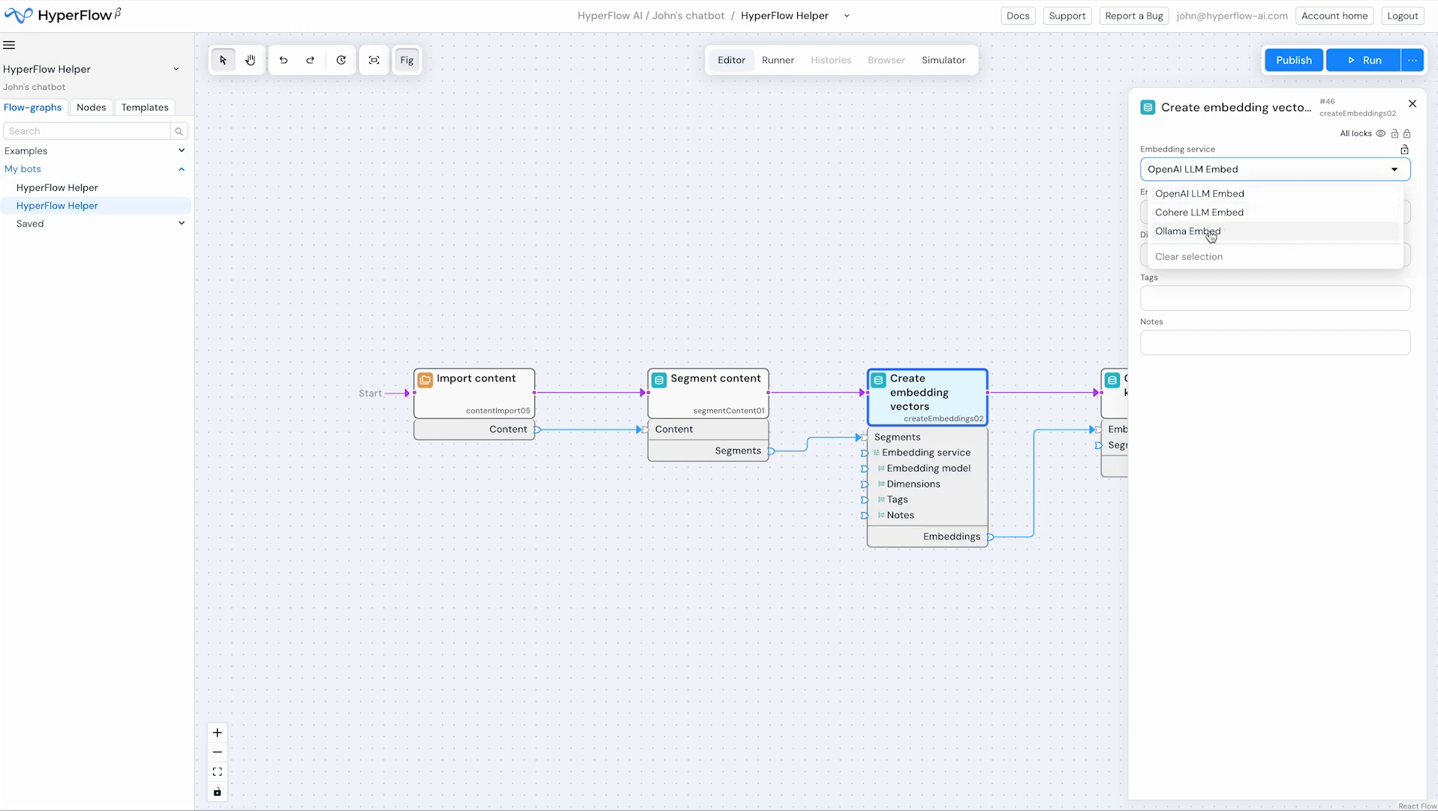
pyautogui.click(1250, 417)
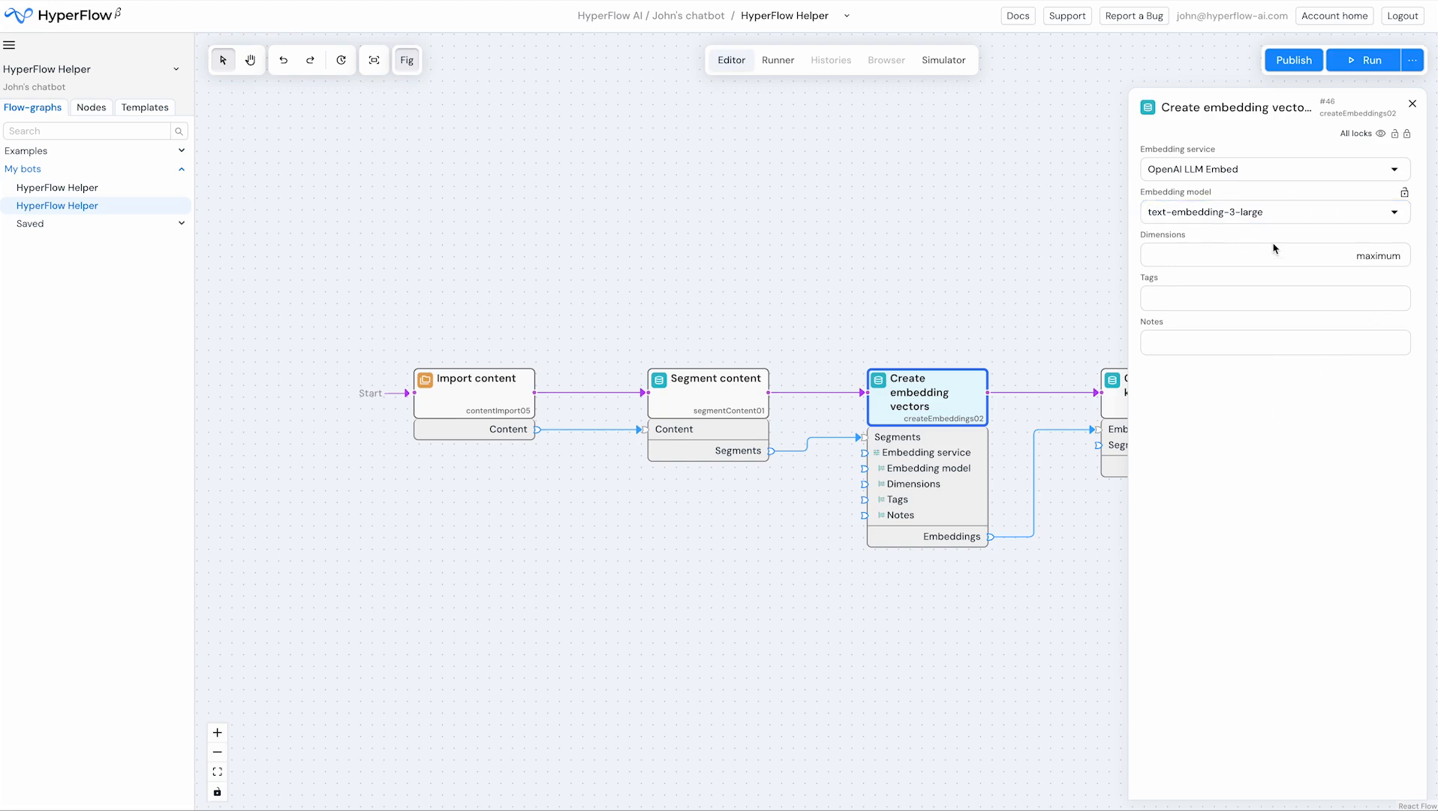
pyautogui.click(1398, 215)
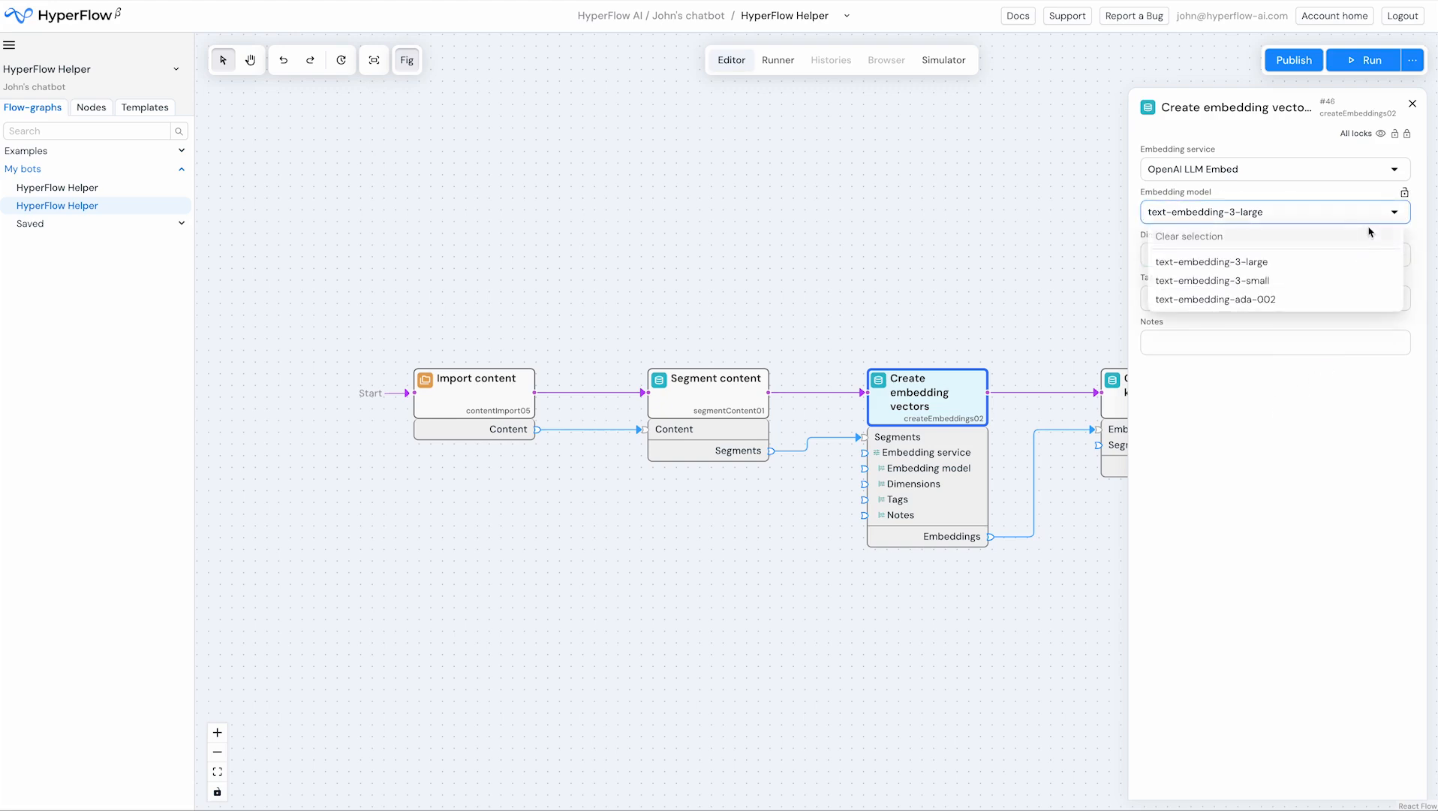
pyautogui.click(1261, 425)
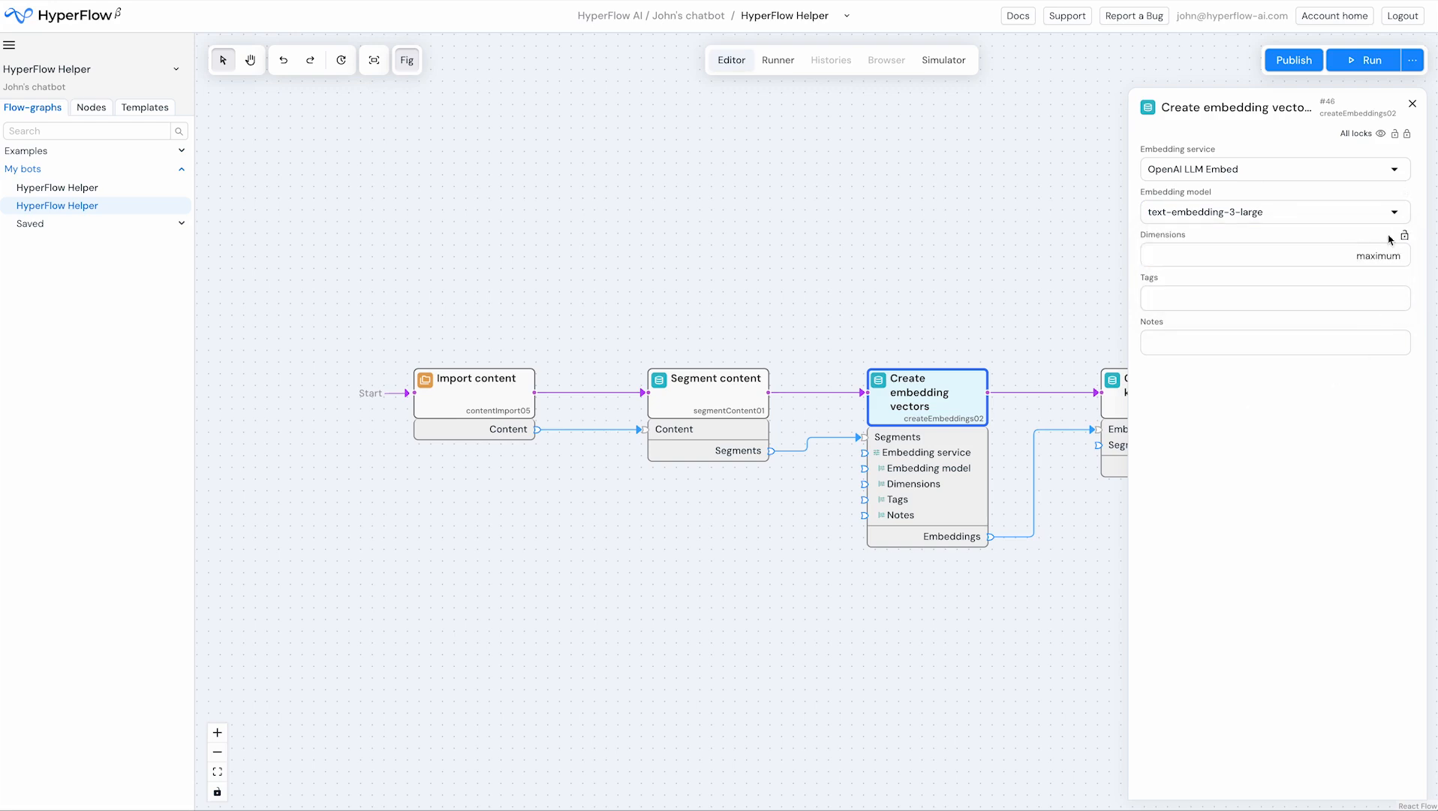
# Step: Set the Create embedding vectors node's tag to "hyperflow-helper"
pyautogui.click(1279, 298)
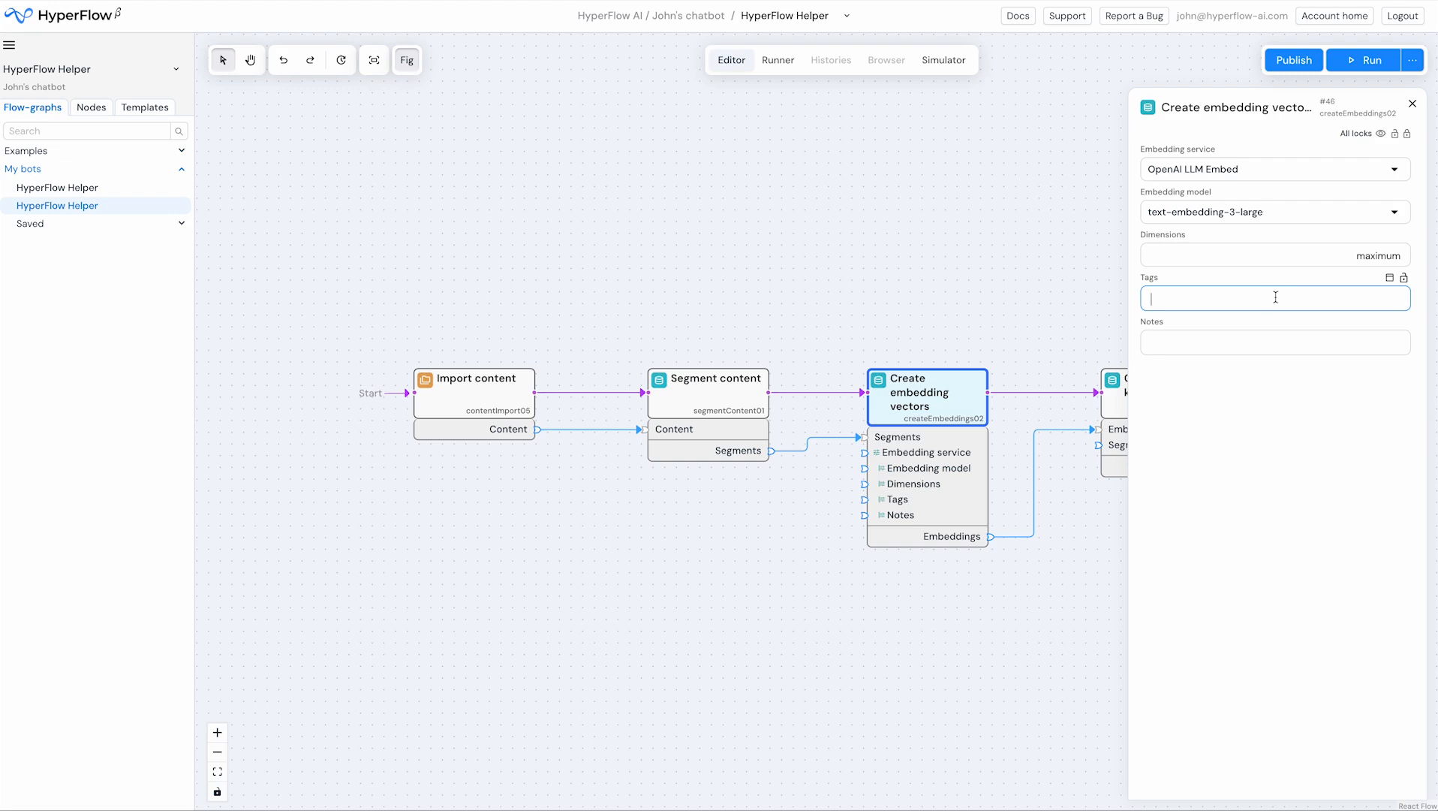
pyautogui.write('hyperflow-helper')
pyautogui.click(1269, 391)
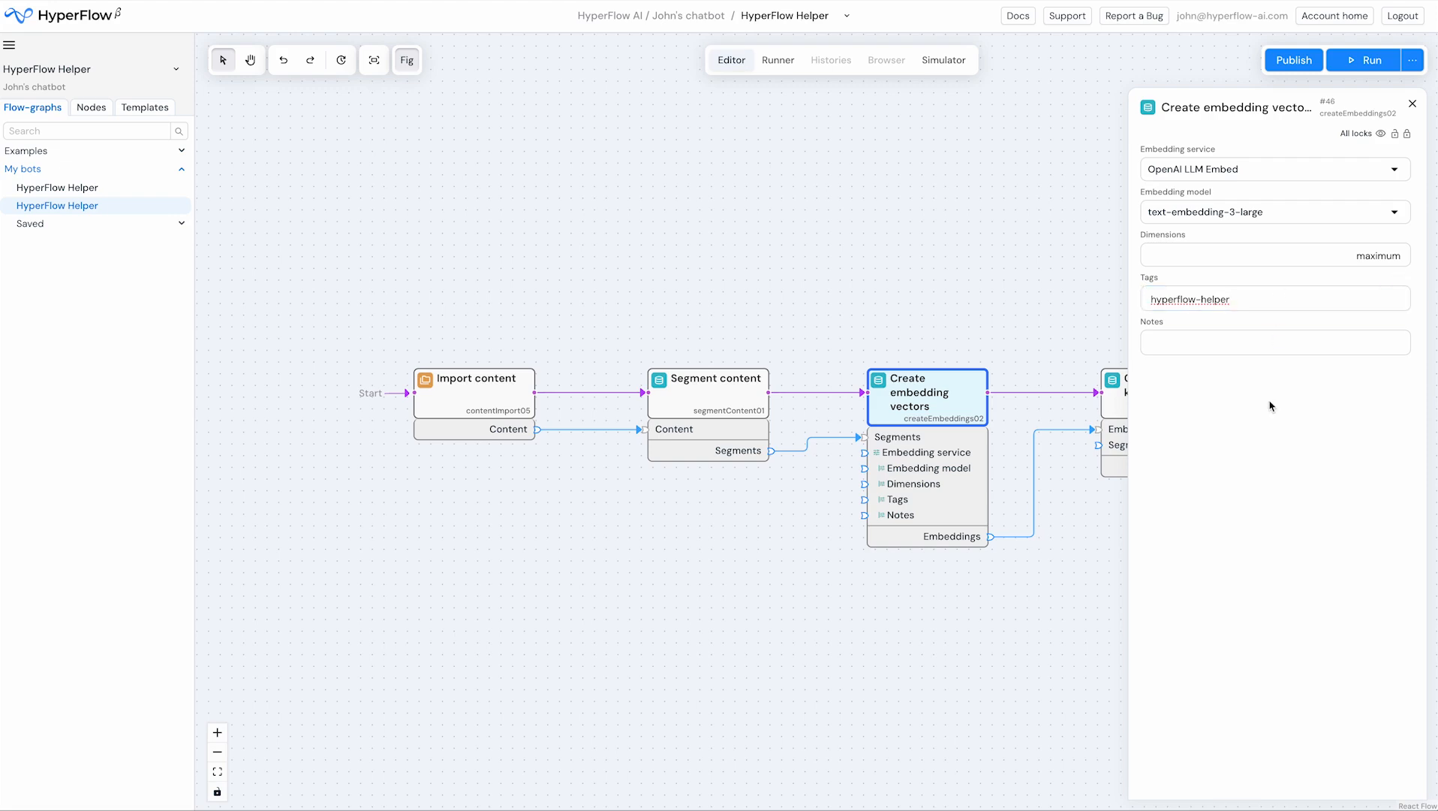
pyautogui.click(1269, 404)
# Step: Unlock all parameters of the Create knowledge DB node and review its available knowledge DB types
pyautogui.moveTo(1020, 317); pyautogui.dragTo(834, 311)
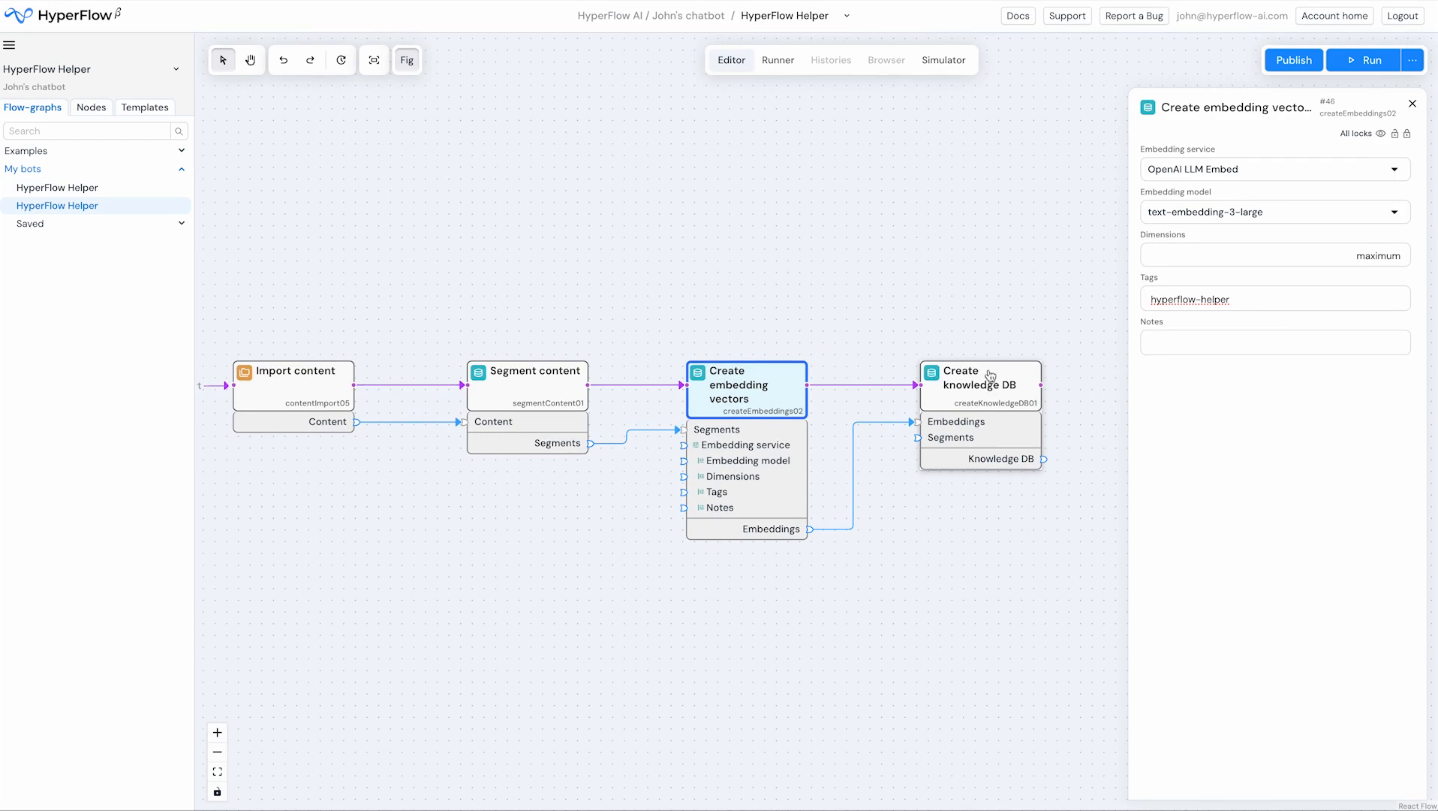
pyautogui.click(990, 376)
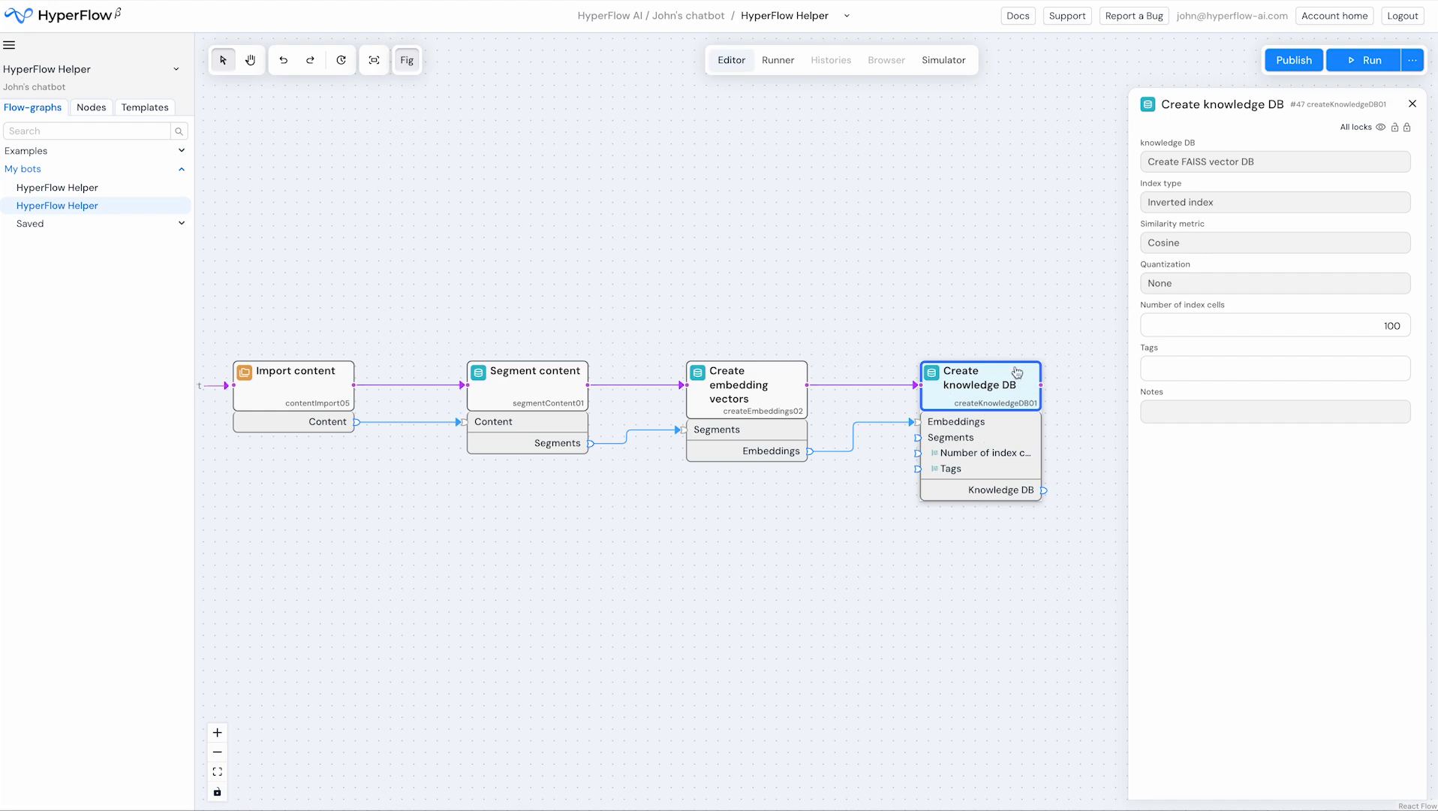
pyautogui.click(1395, 127)
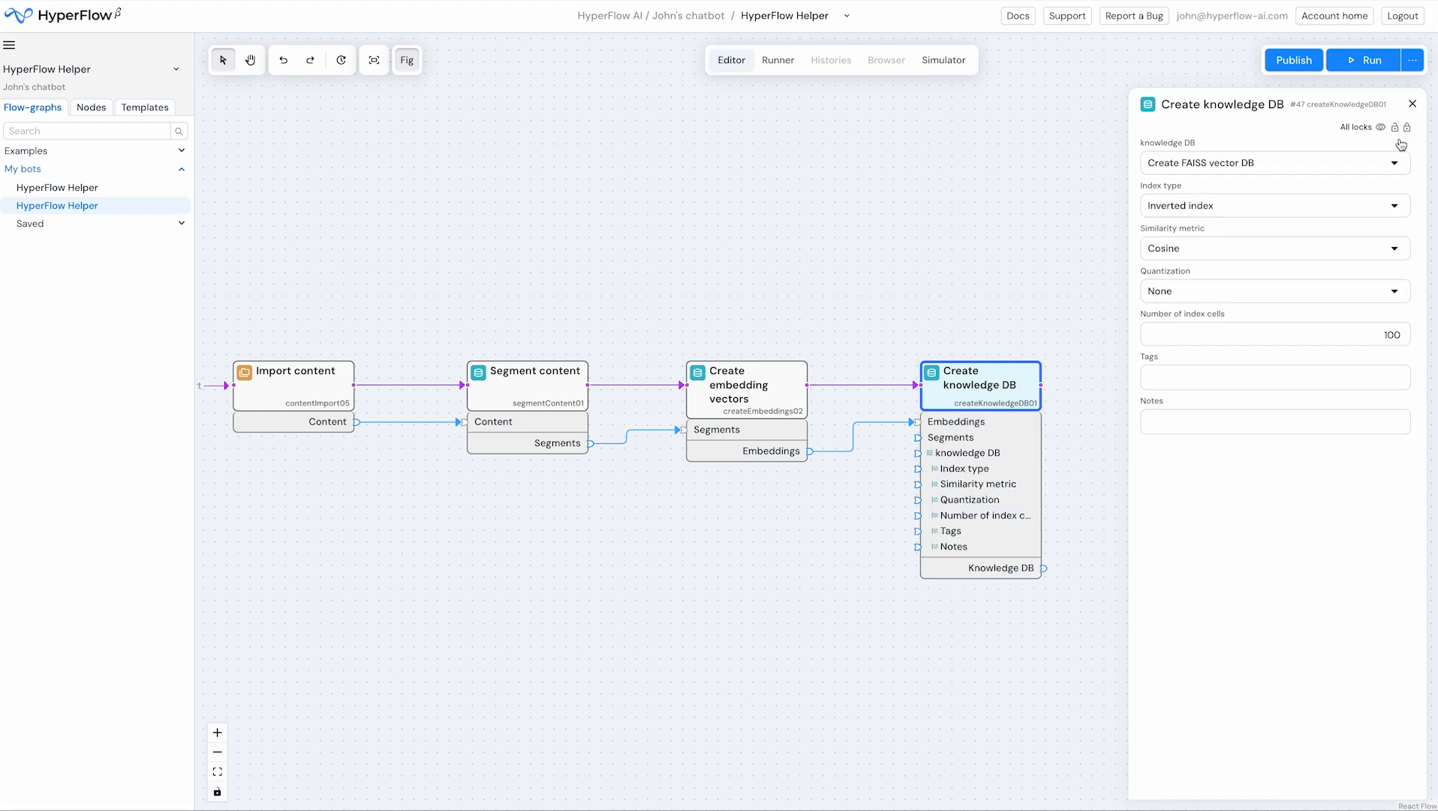
pyautogui.click(1396, 164)
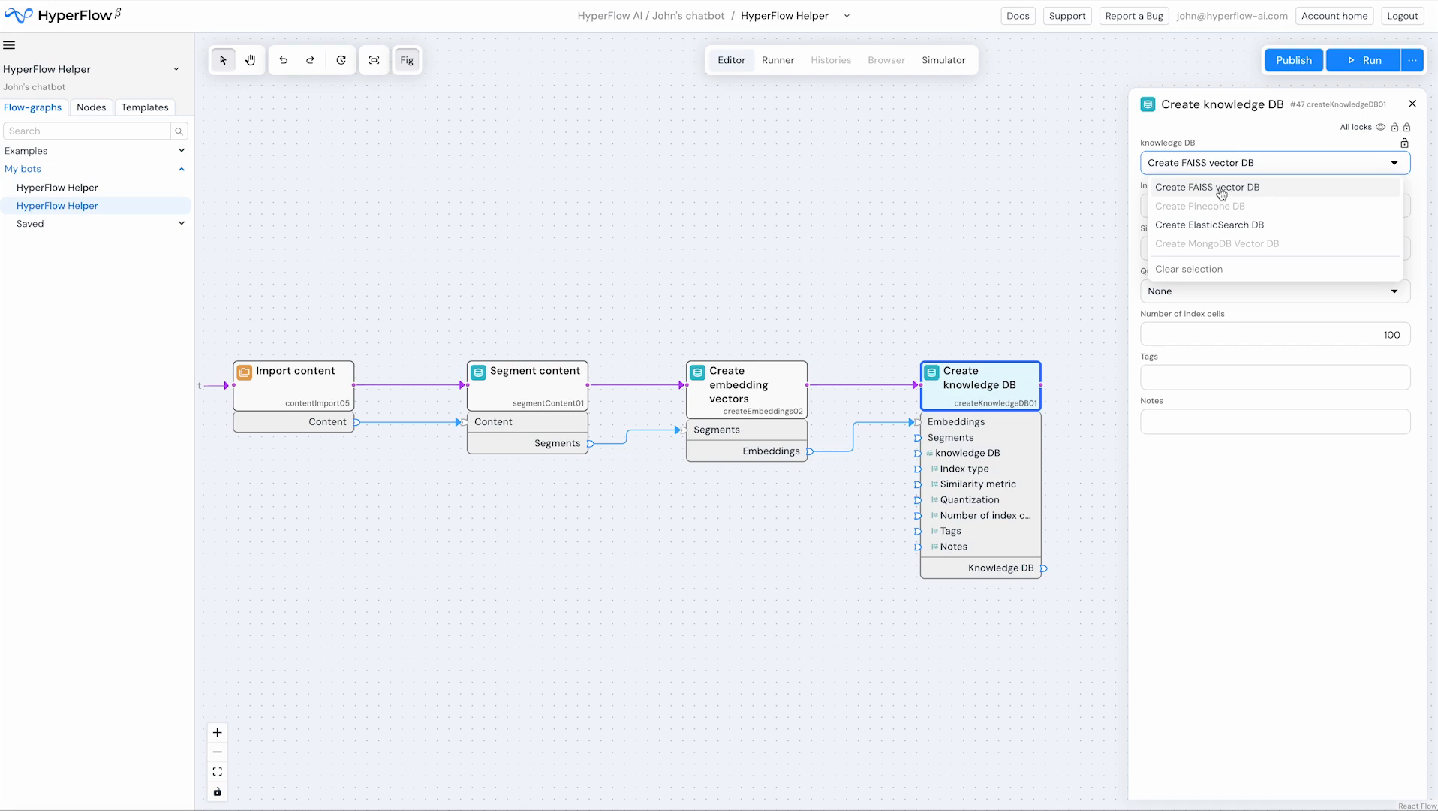
pyautogui.click(1240, 129)
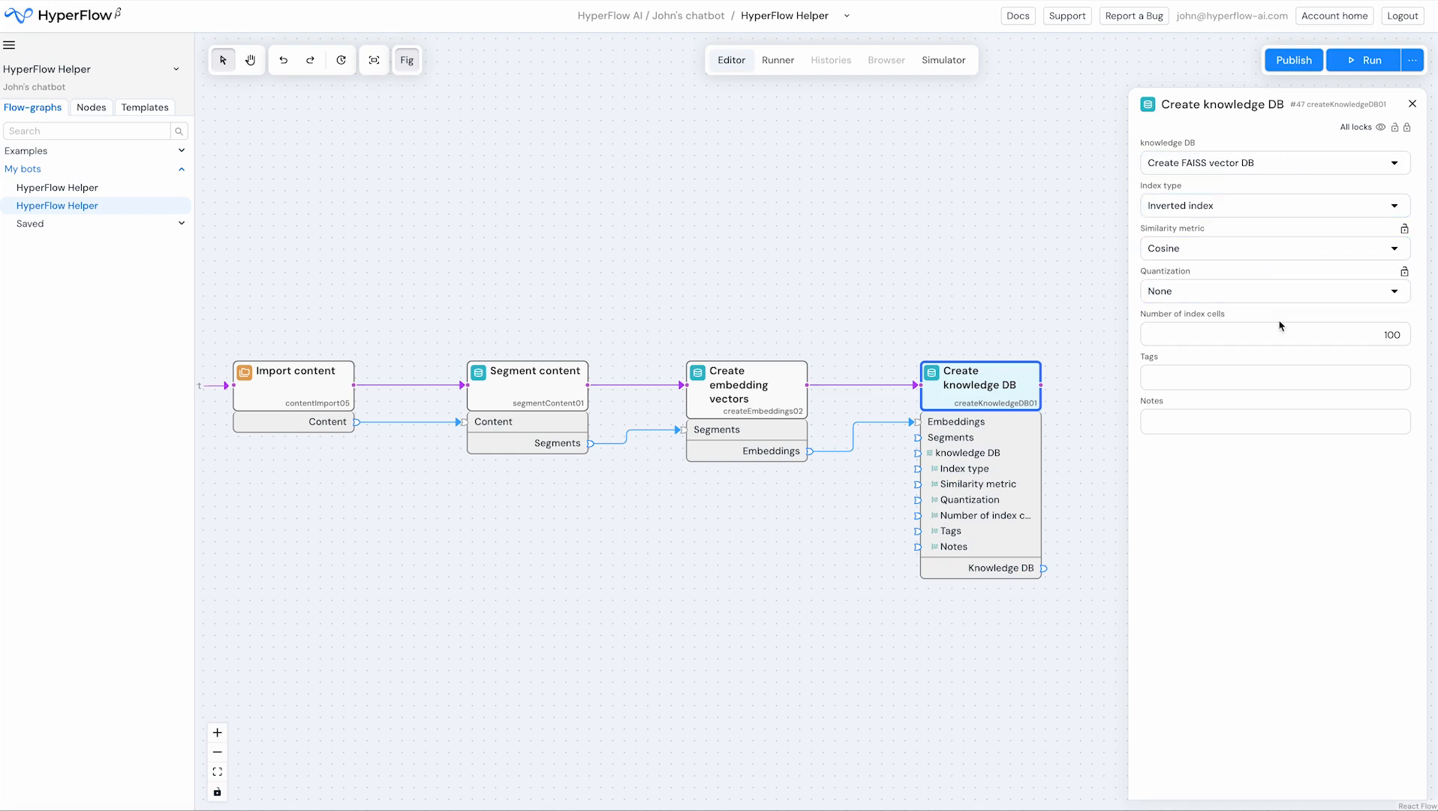
# Step: Set the Create knowledge DB node's tag to "hyperflow-helper" and close the node's settings
pyautogui.write('per')
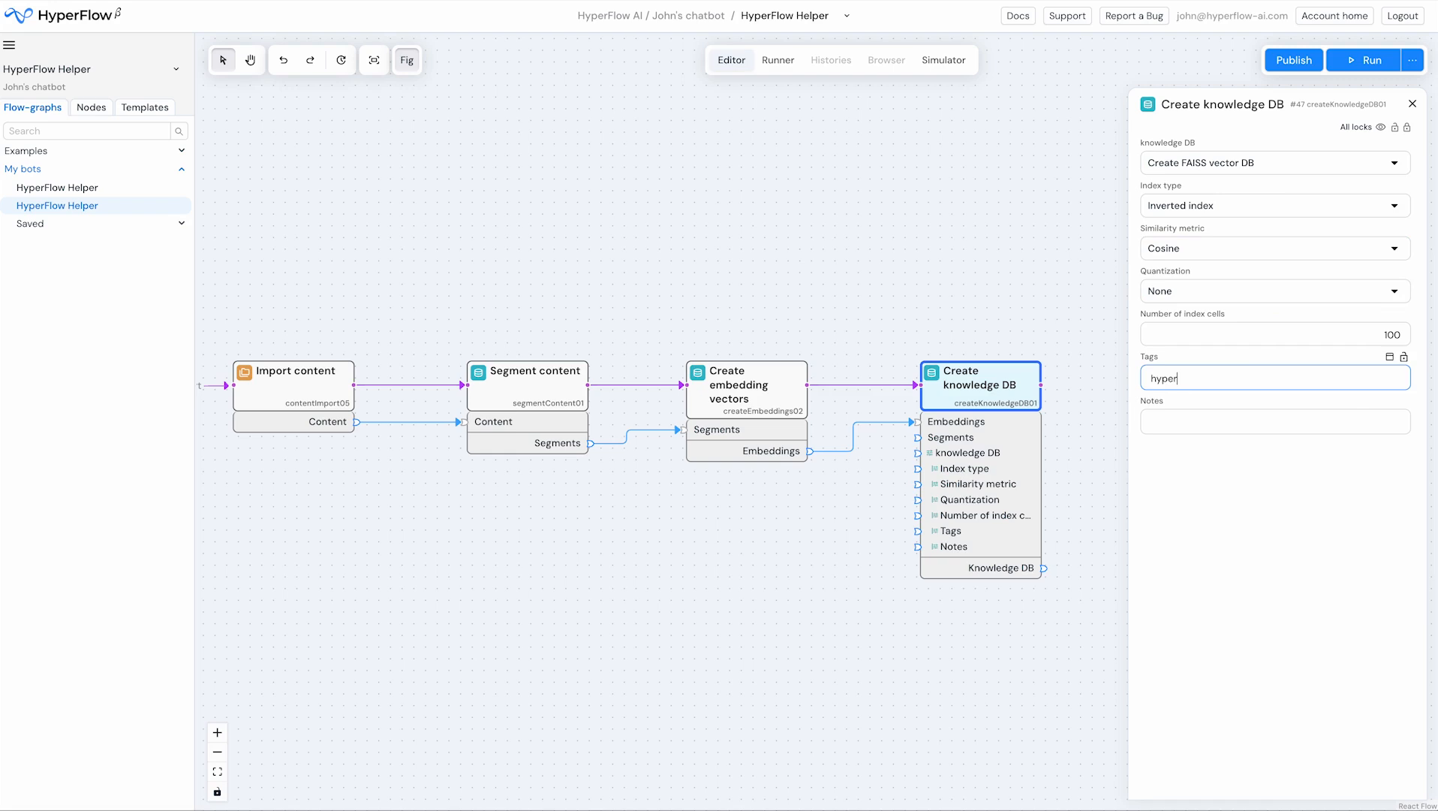
pyautogui.write('flow-helper')
pyautogui.click(1038, 264)
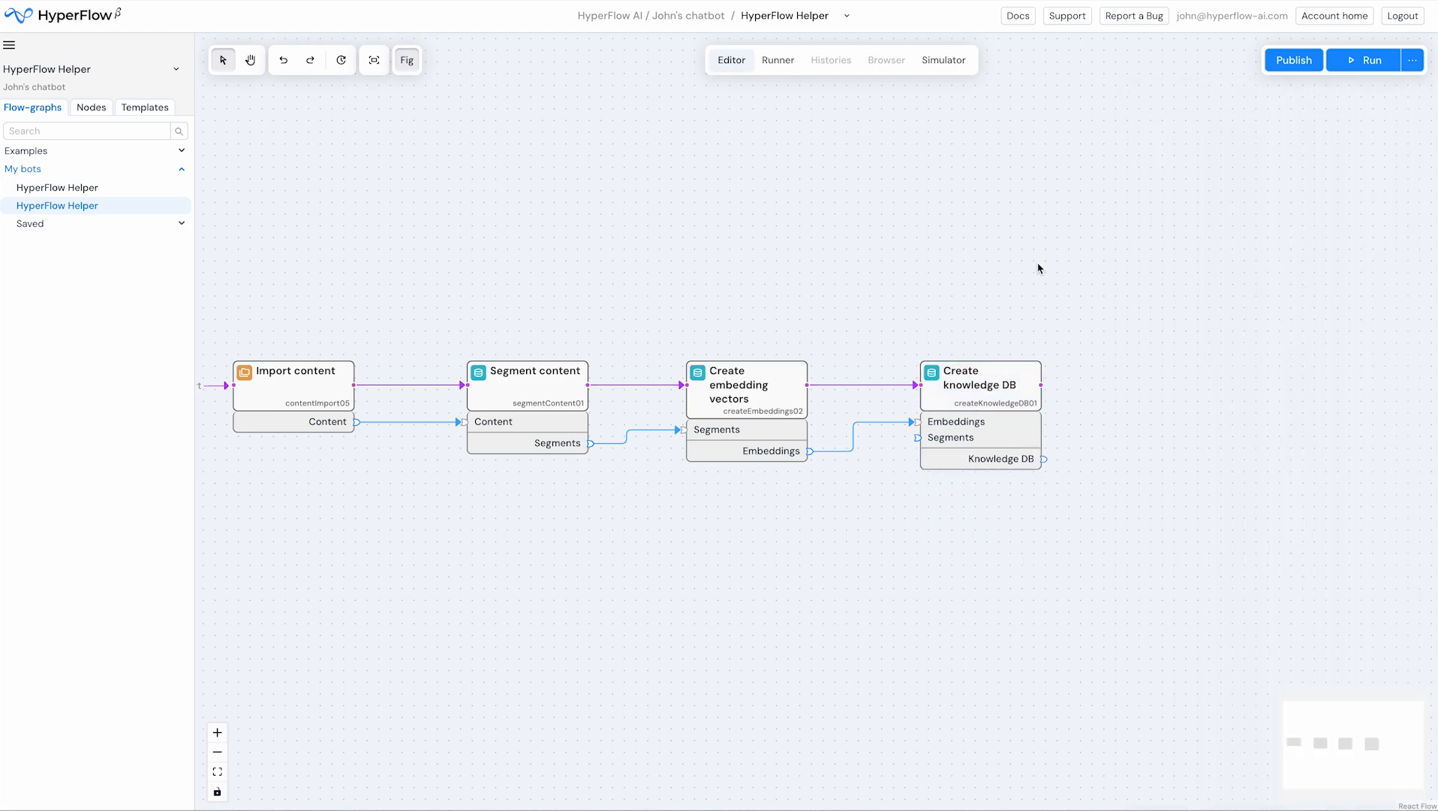
# Step: Run the flow-graph and accept the Import content settings to crawl the documentation site
pyautogui.click(1366, 60)
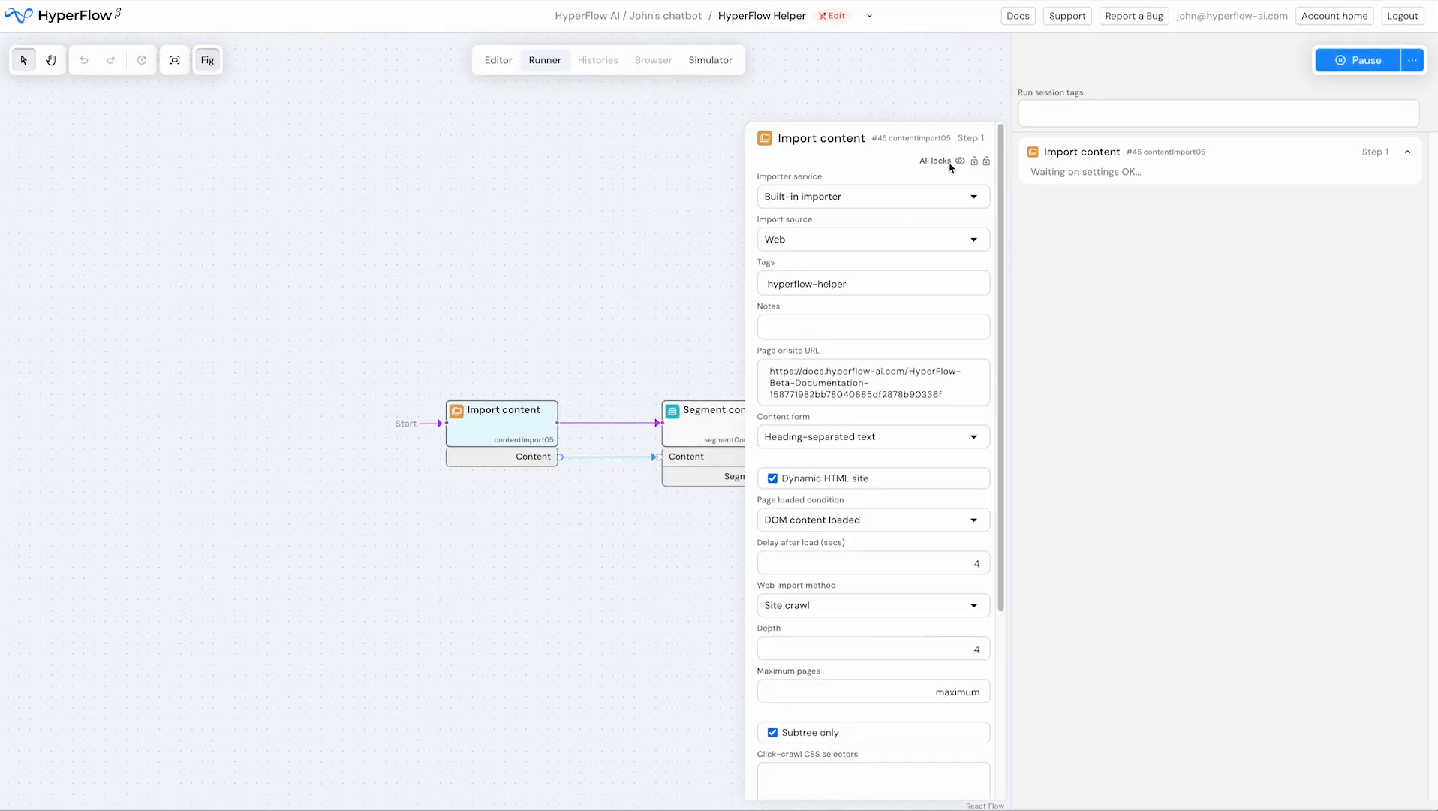
pyautogui.scroll(-3, 878, 345)
pyautogui.click(865, 707)
pyautogui.click(875, 764)
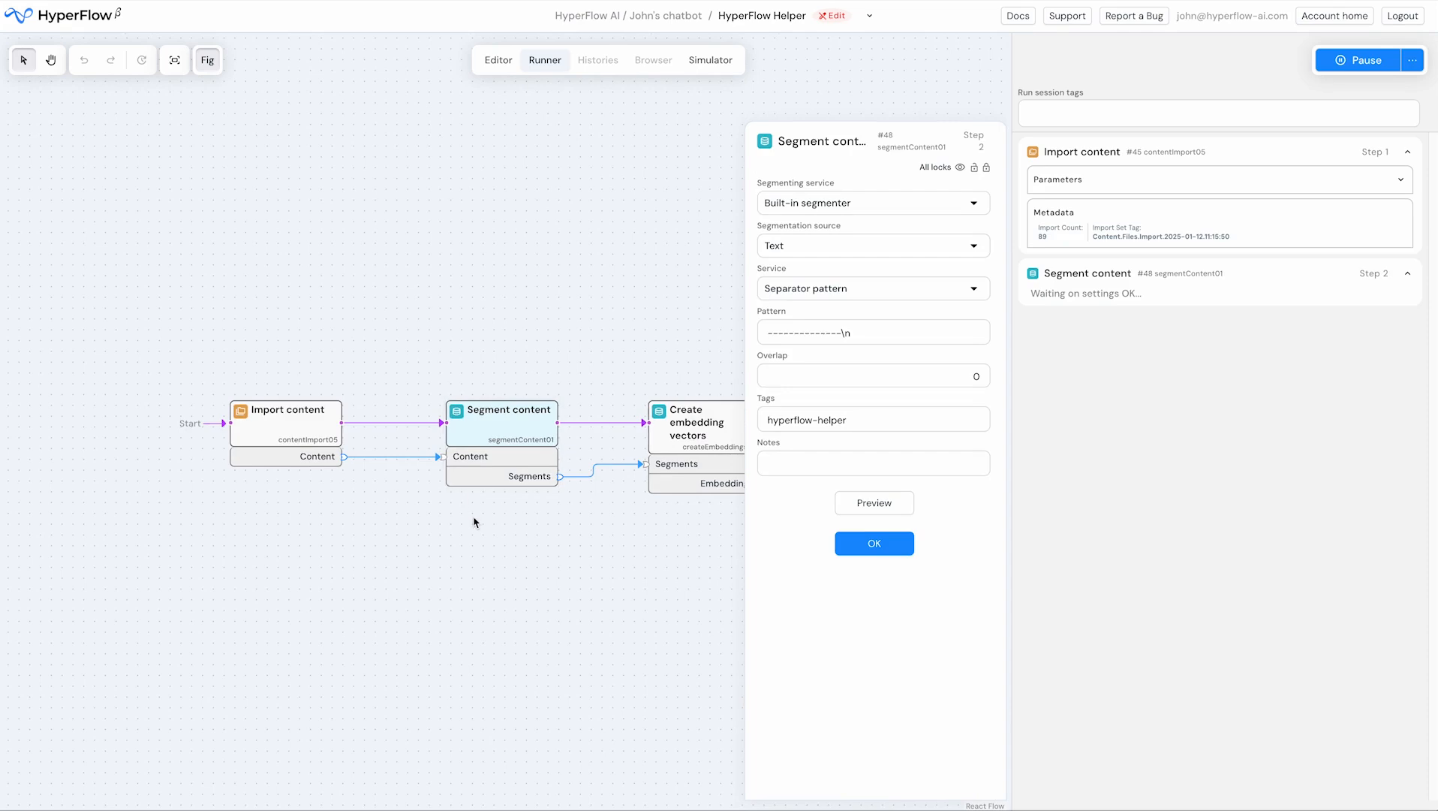
# Step: Generate a segmentation preview for the Segment content step and examine the segments in an enlarged window
pyautogui.click(873, 506)
pyautogui.click(877, 508)
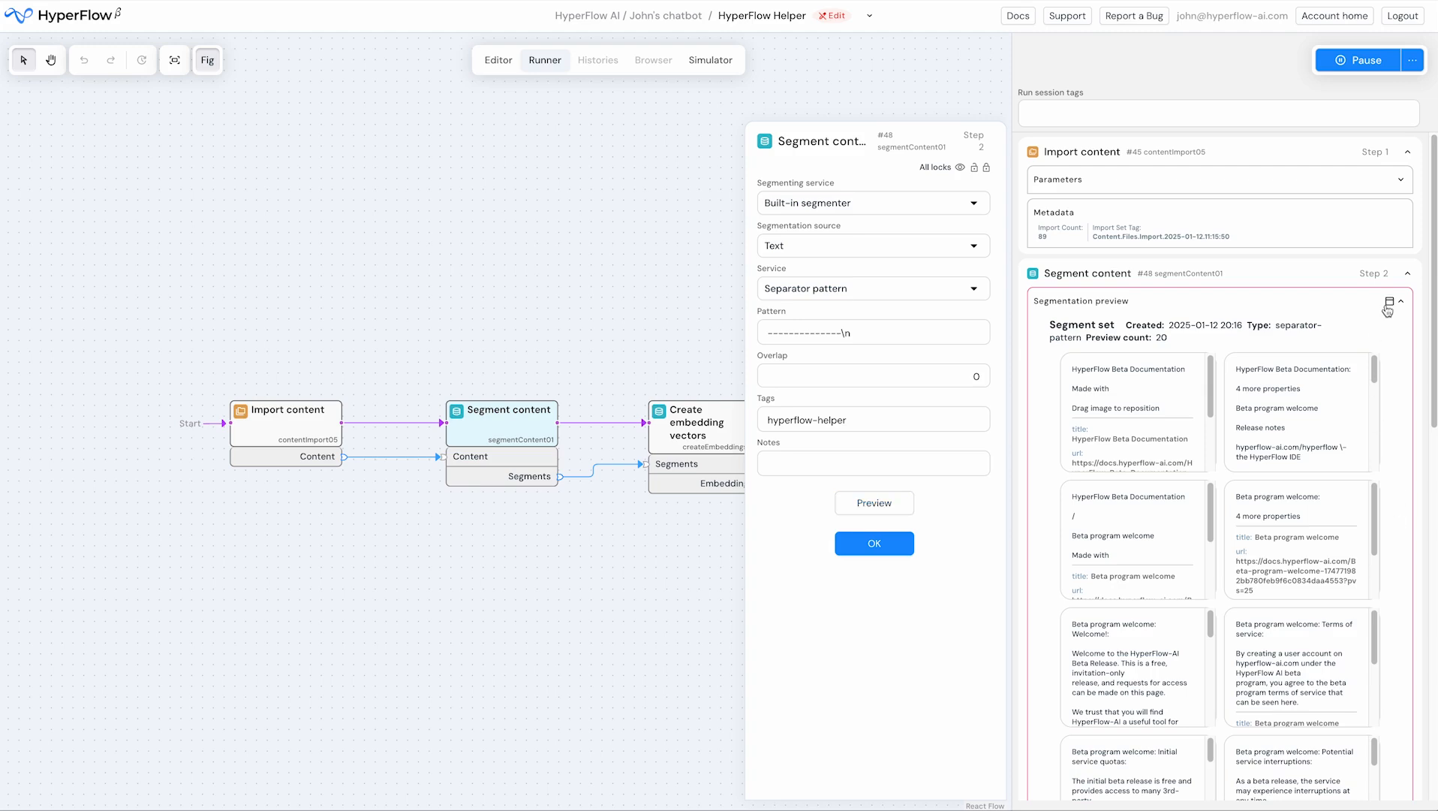
pyautogui.click(1389, 303)
pyautogui.scroll(-5, 650, 680)
pyautogui.scroll(-4, 650, 680)
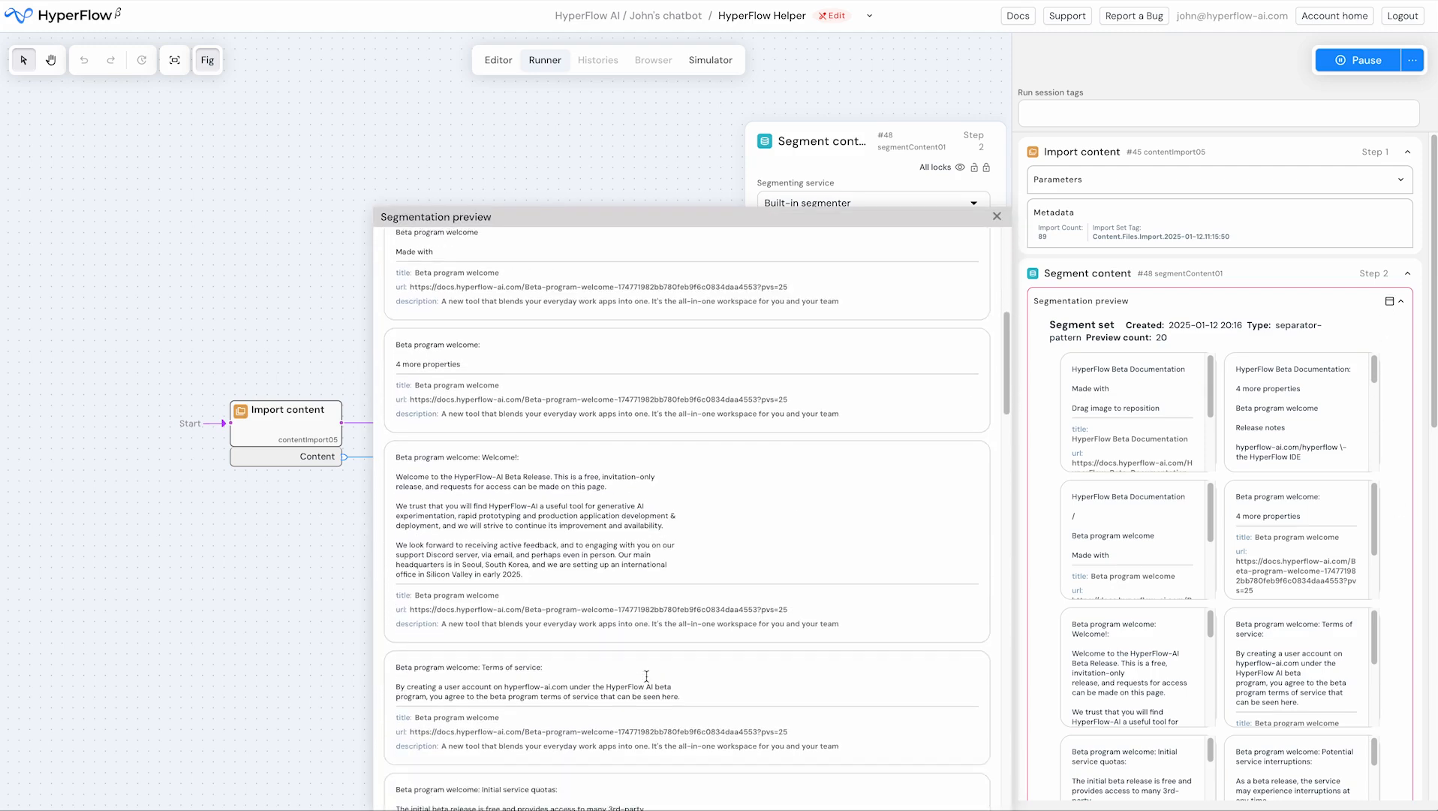
# Step: Examine the remaining previewed segments, including the Nodes reference entries, and close the segmentation preview window
pyautogui.scroll(-2, 647, 680)
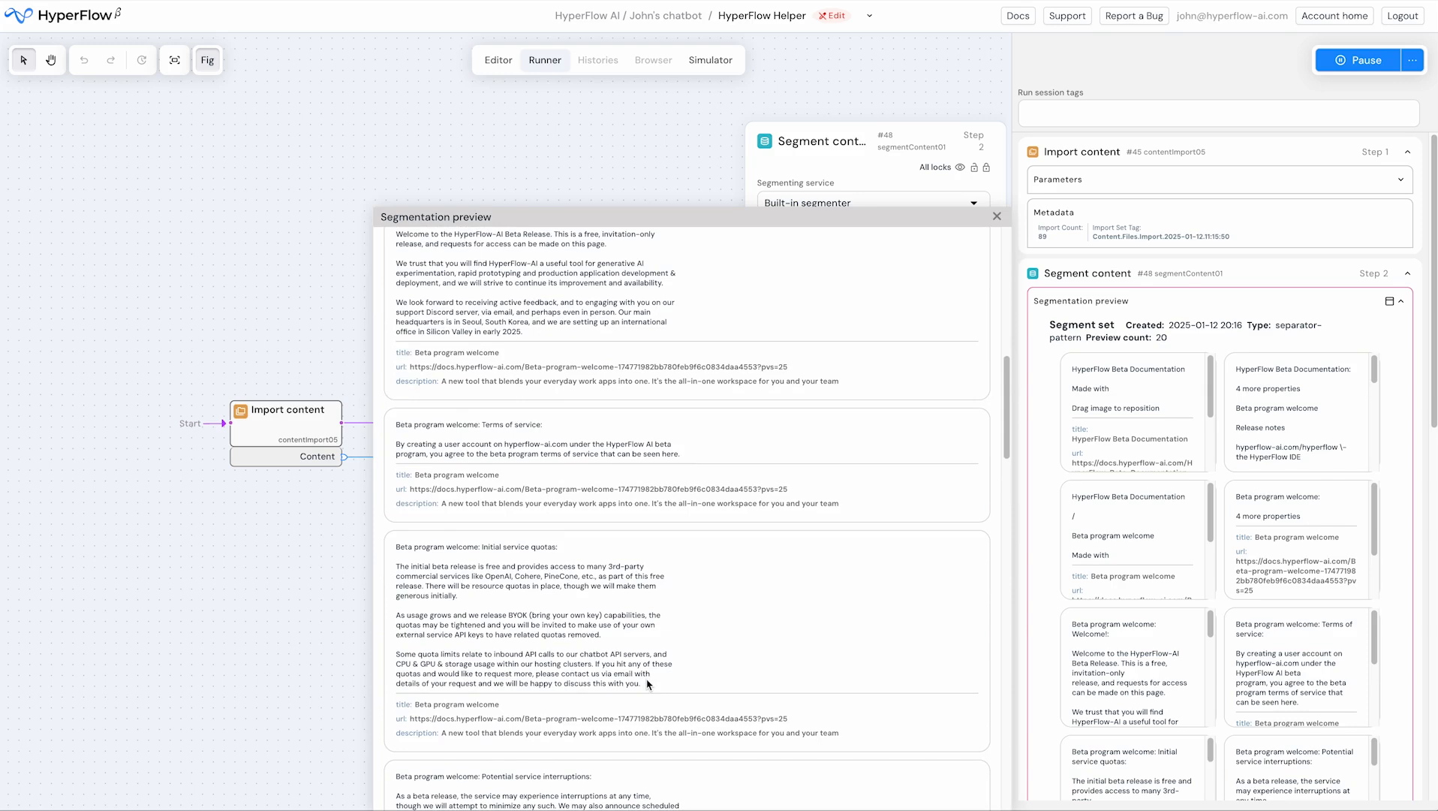
pyautogui.scroll(-20, 647, 683)
pyautogui.moveTo(396, 472); pyautogui.dragTo(612, 478)
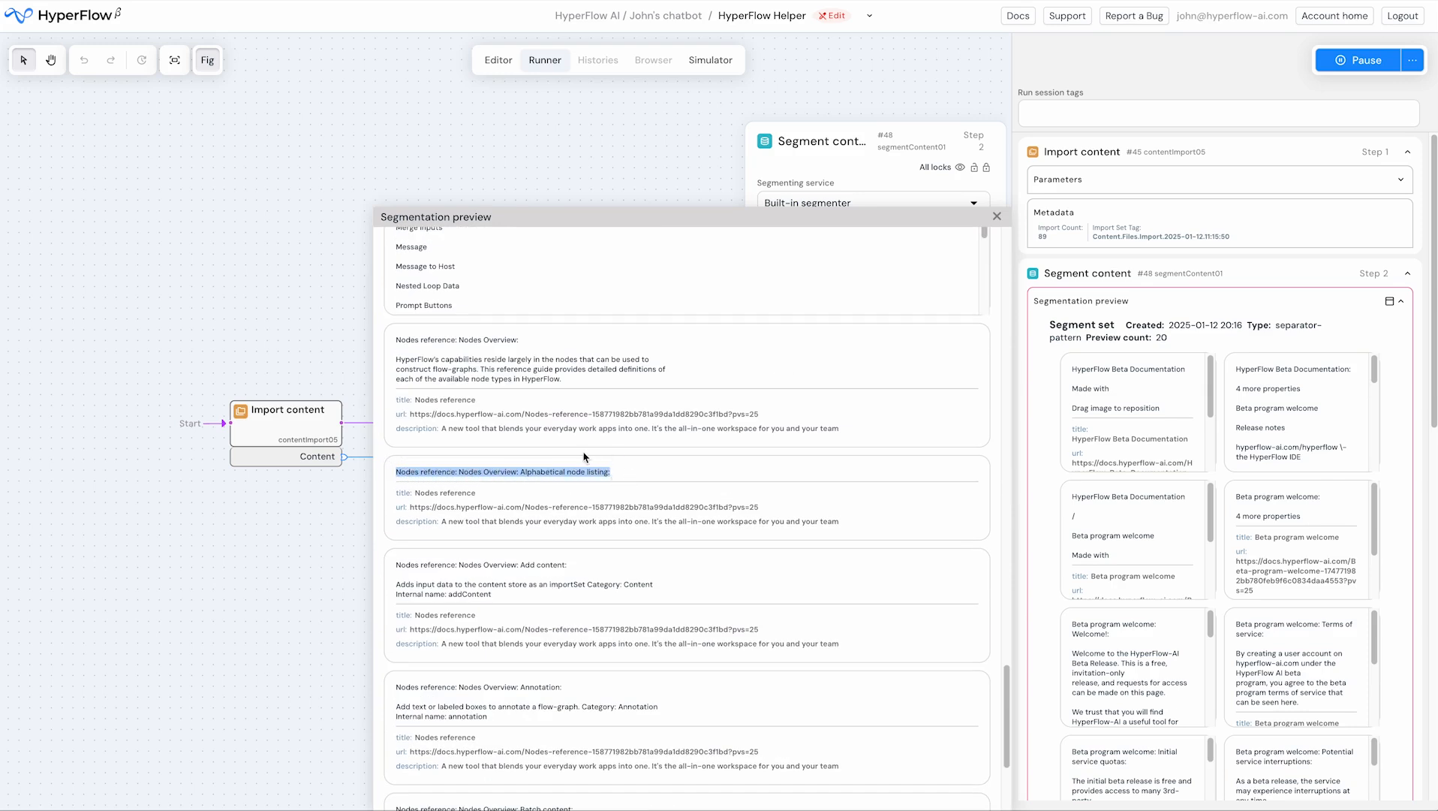
pyautogui.click(557, 493)
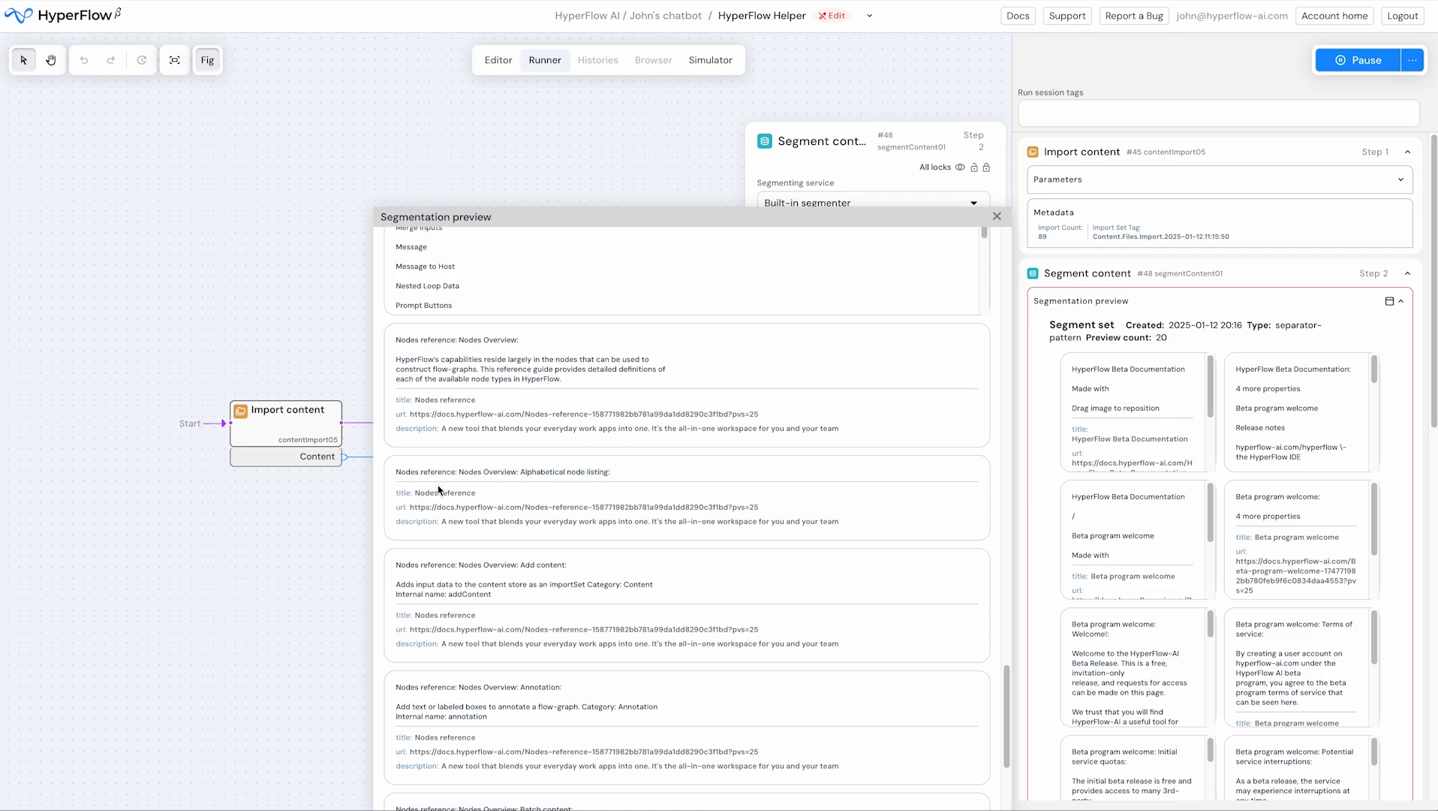
pyautogui.scroll(-1, 439, 489)
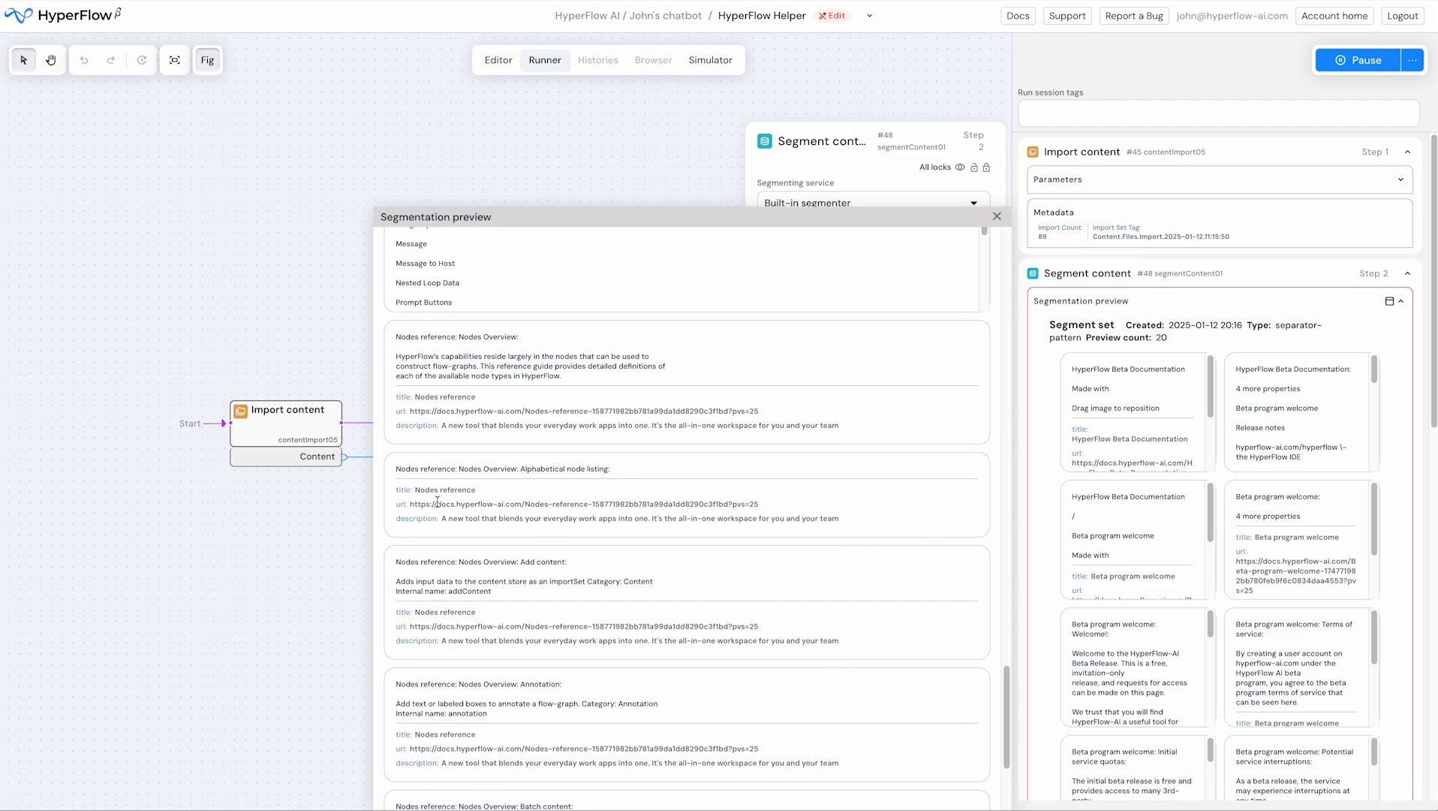
pyautogui.scroll(-3, 825, 509)
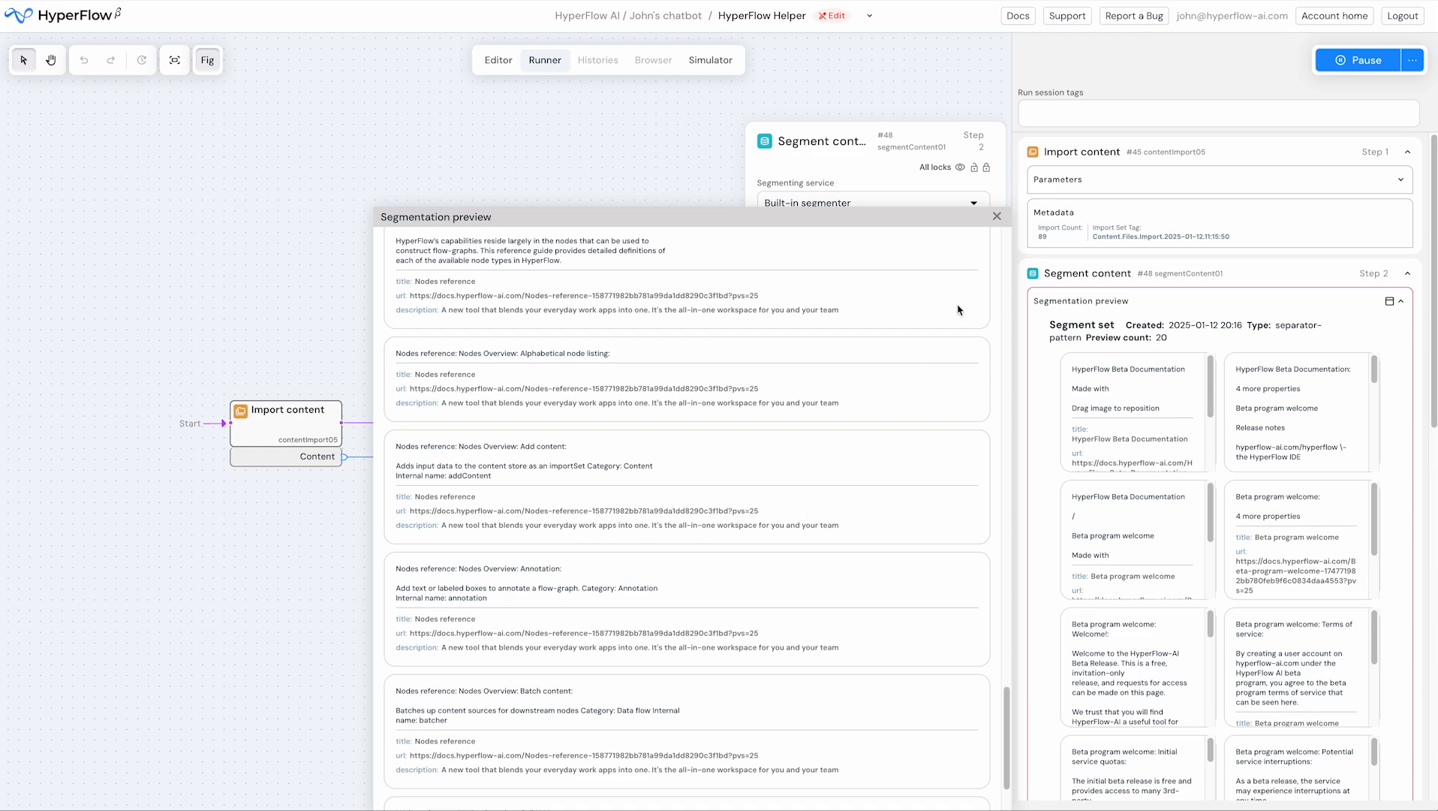
pyautogui.click(995, 219)
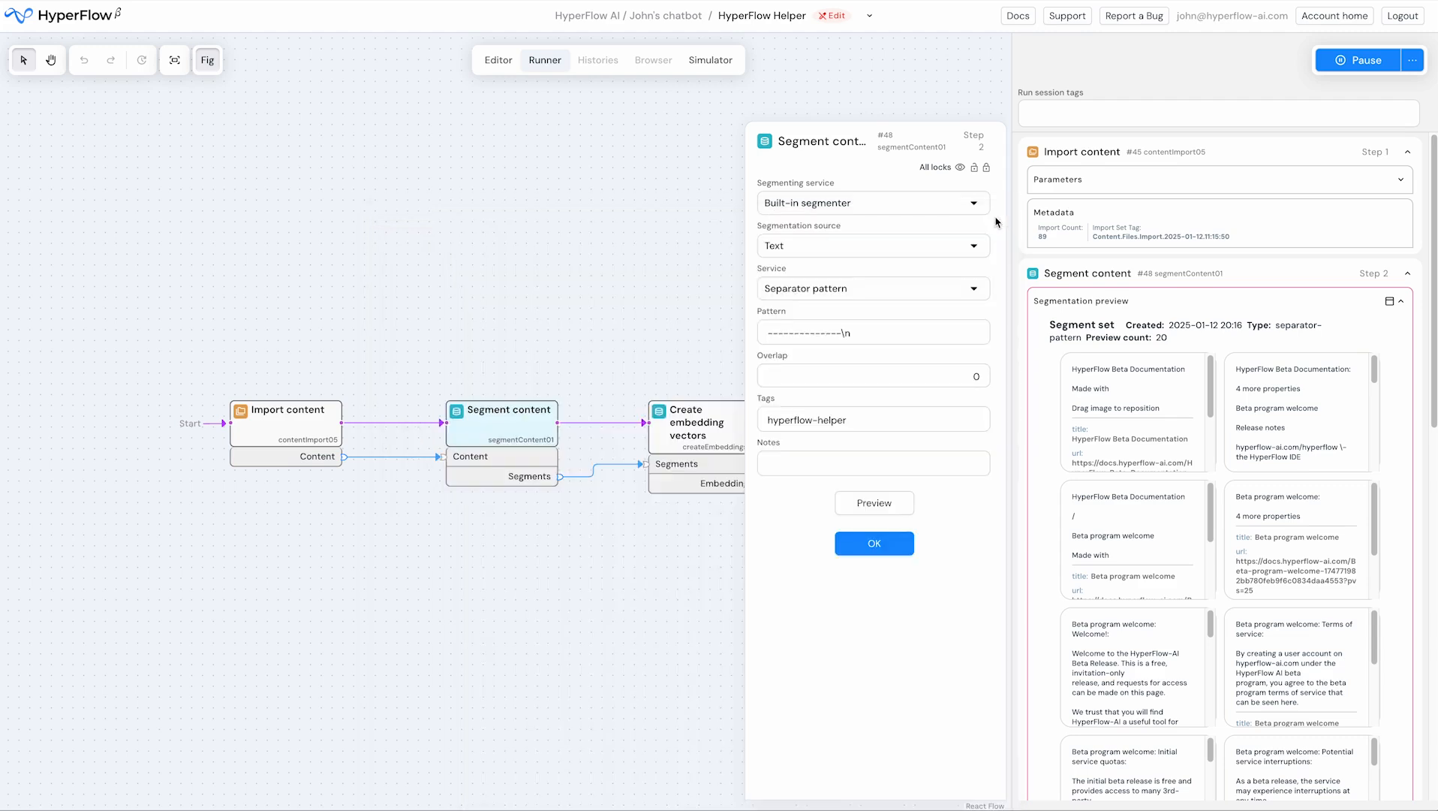
# Step: Accept the settings of the Segment content, Create embedding vectors and Create knowledge DB steps to complete the run
pyautogui.click(875, 548)
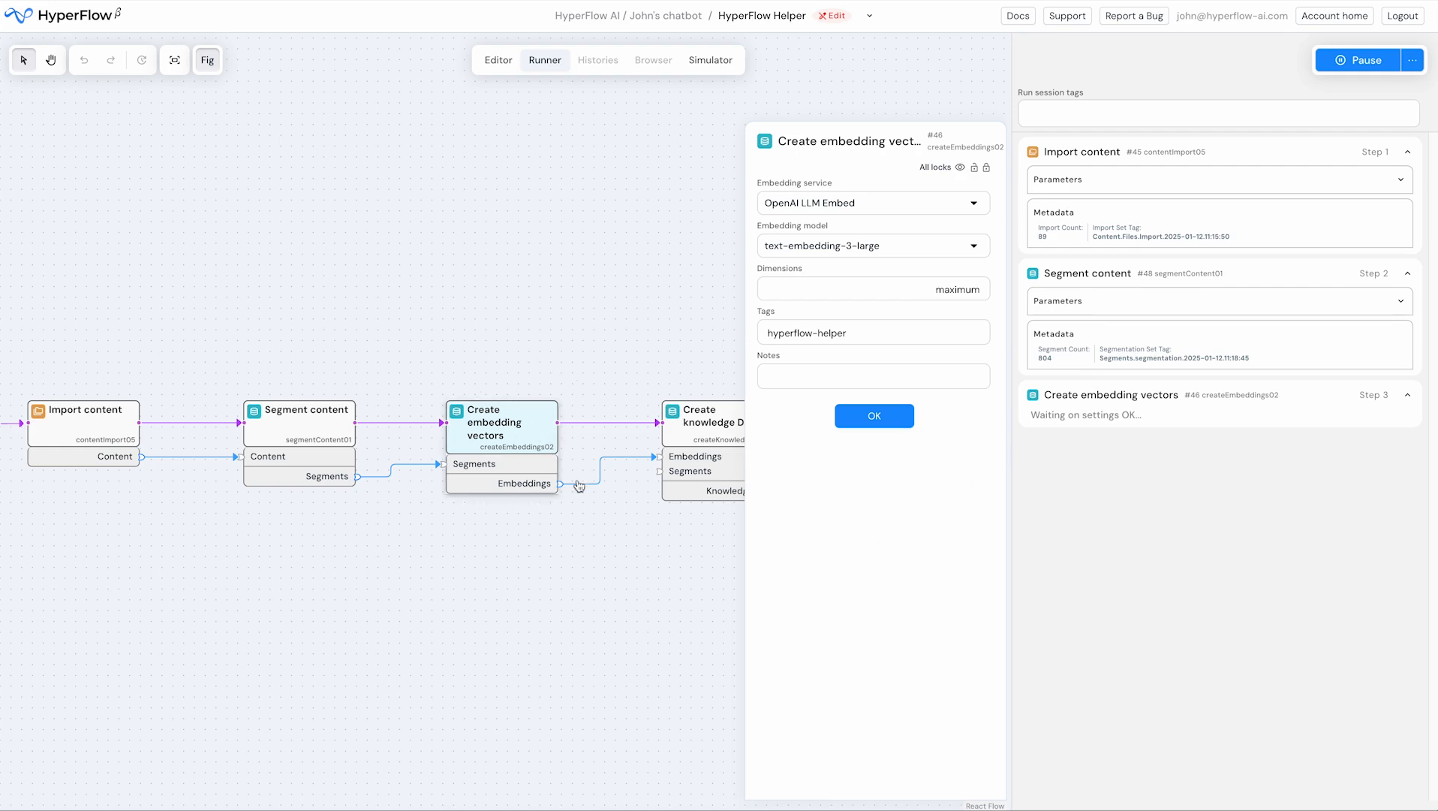
pyautogui.click(867, 425)
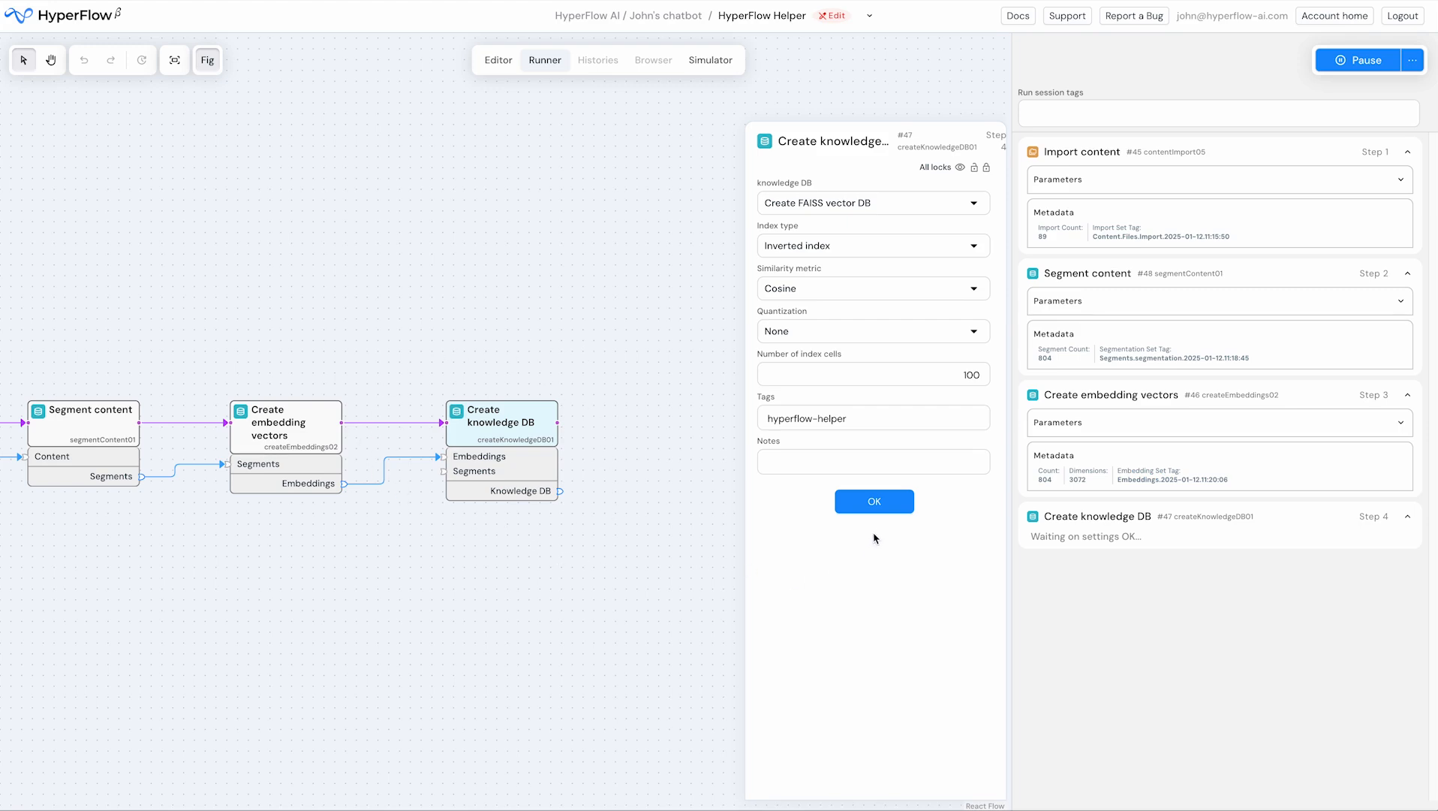
pyautogui.click(878, 507)
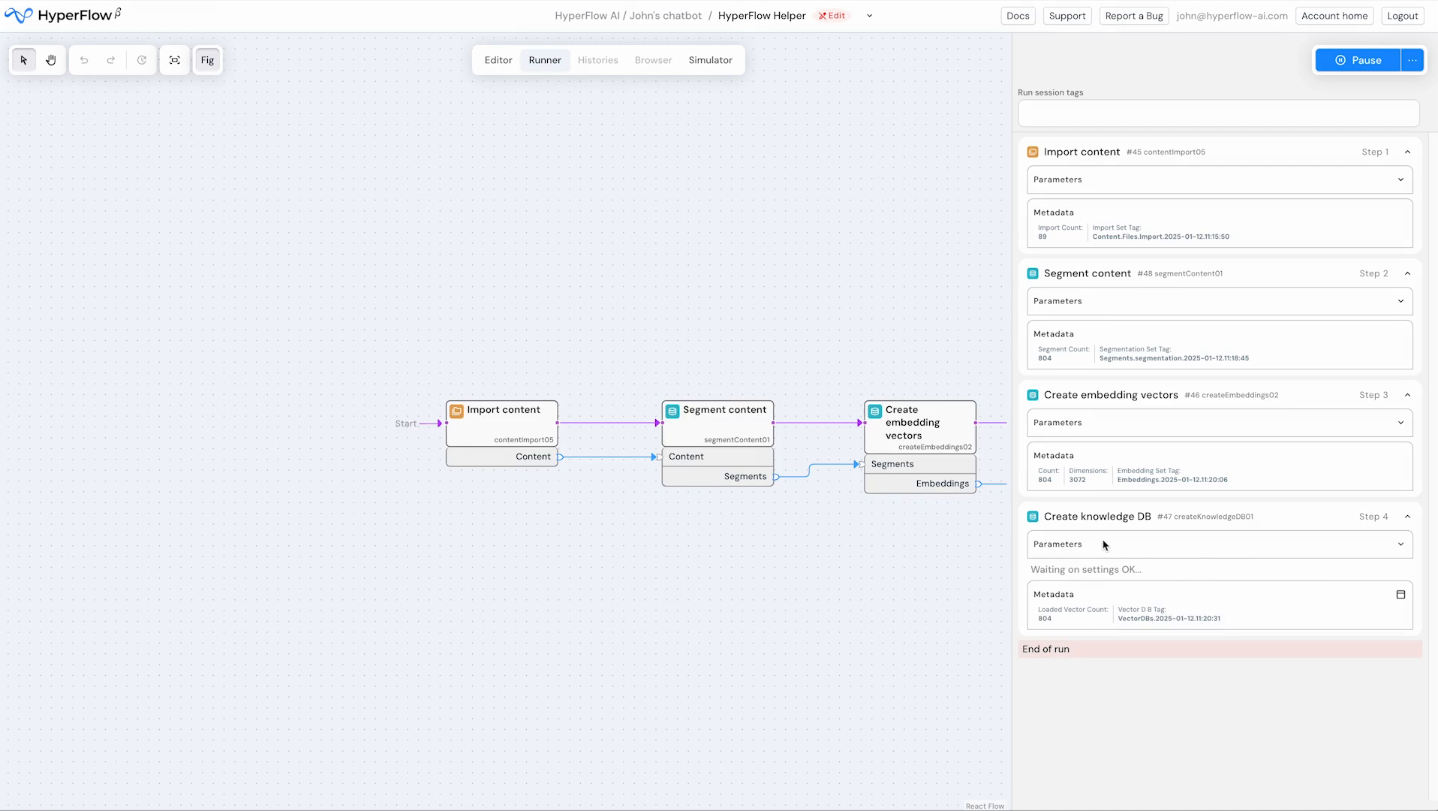
# Step: Return to the flow-graph editor and insert the RAG-based chatbot snippet below the knowledge DB node chain
pyautogui.click(499, 69)
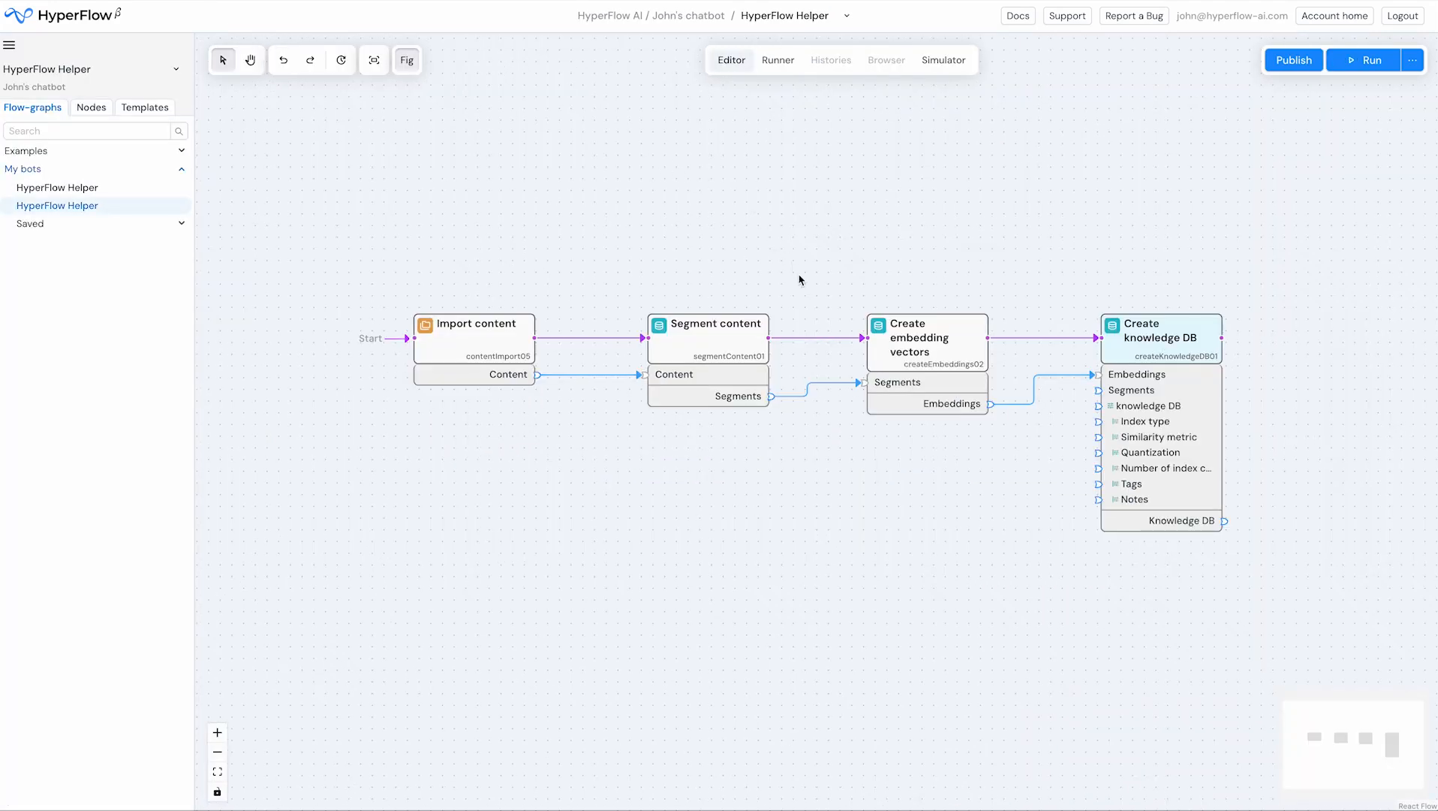
pyautogui.scroll(-1, 807, 293)
pyautogui.scroll(-5, 807, 296)
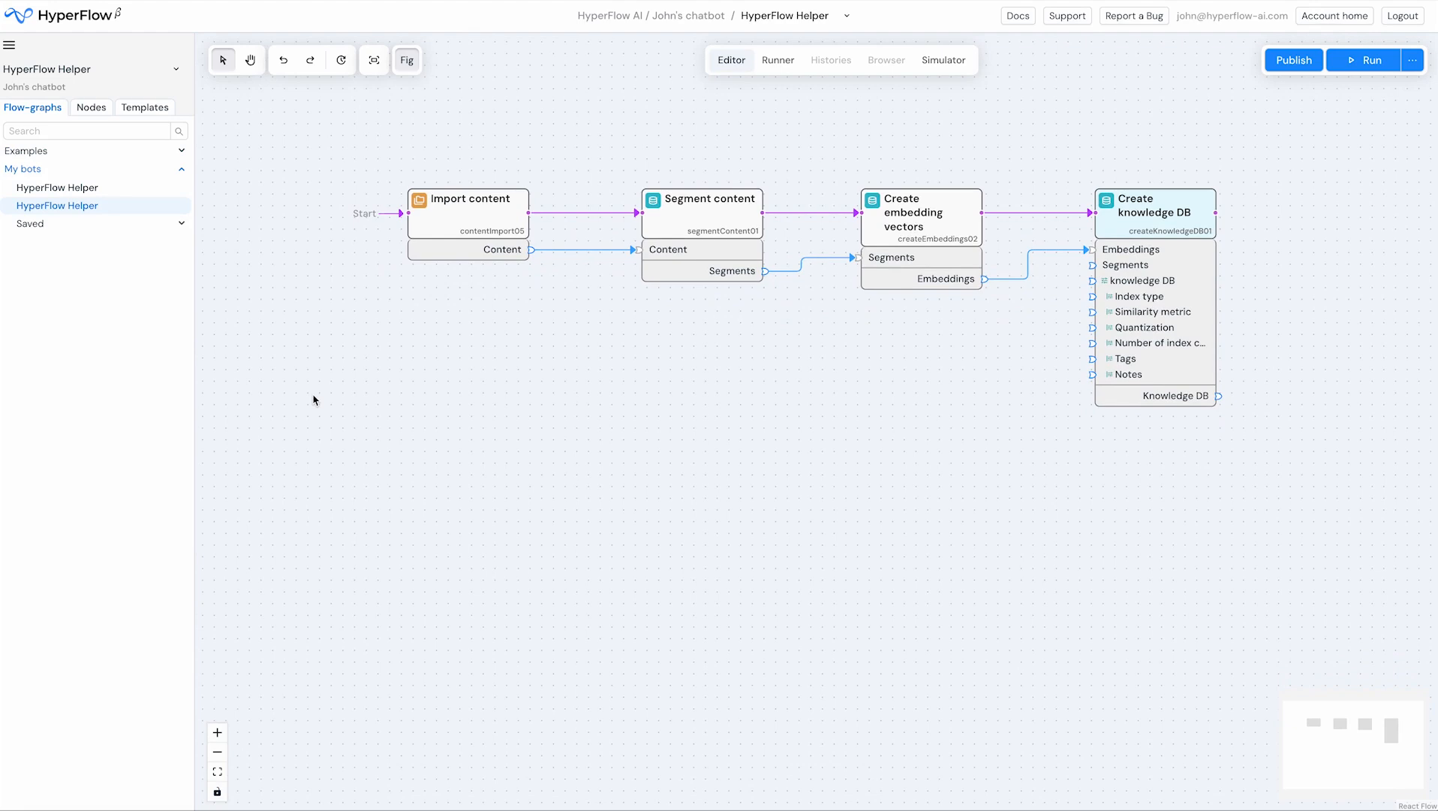
pyautogui.rightClick(314, 407)
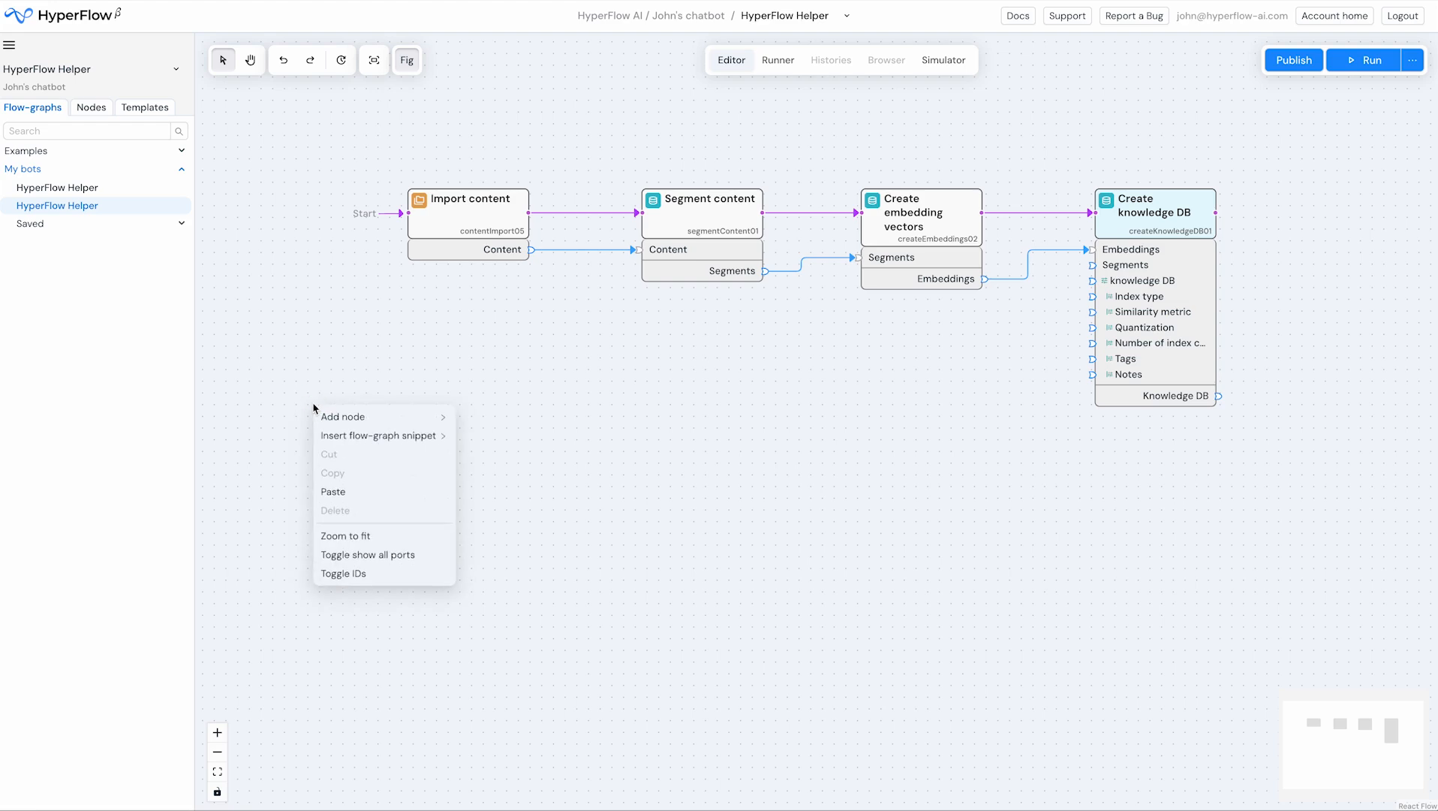
pyautogui.moveTo(337, 434)
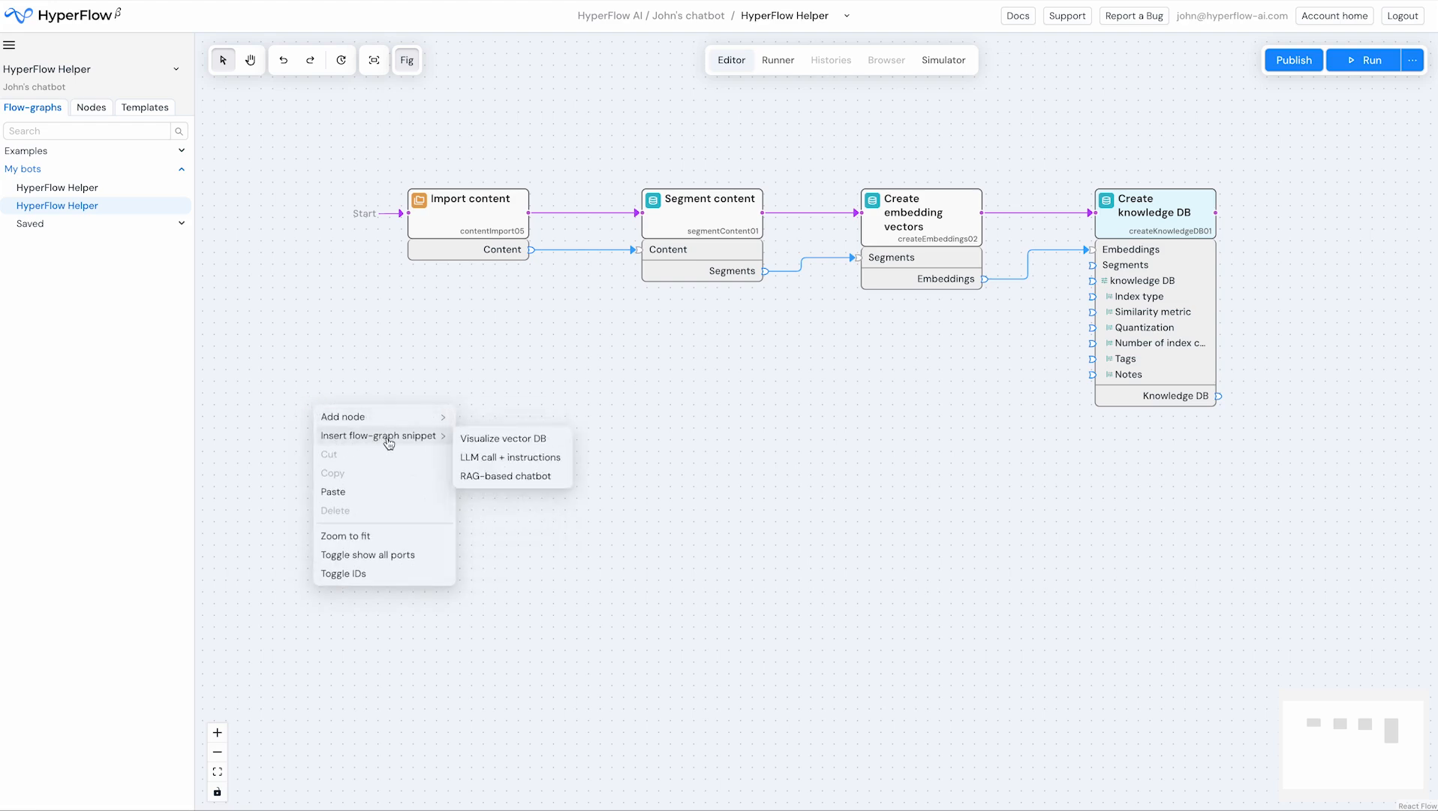
pyautogui.click(512, 477)
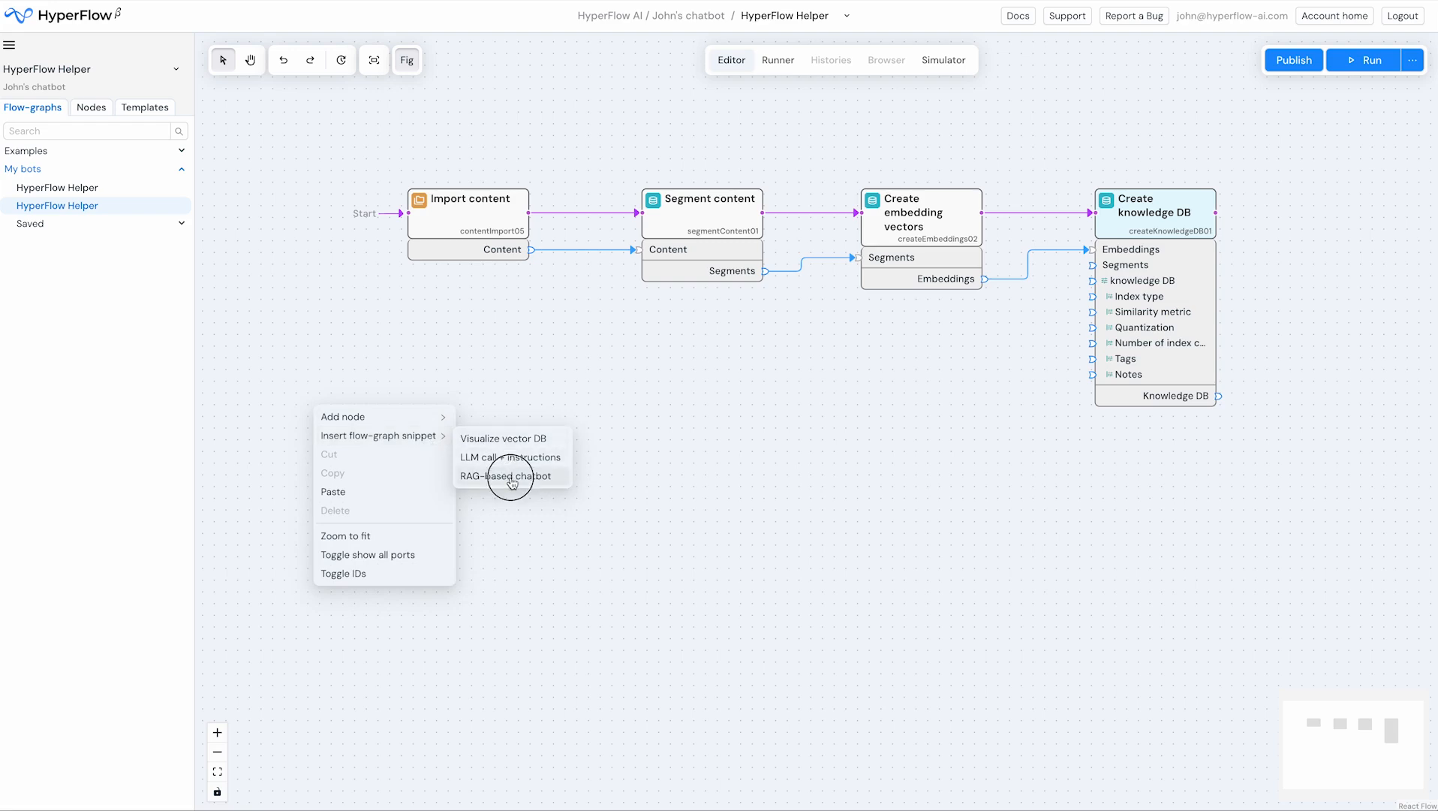
pyautogui.moveTo(618, 436); pyautogui.dragTo(676, 449)
pyautogui.scroll(-3, 1048, 483)
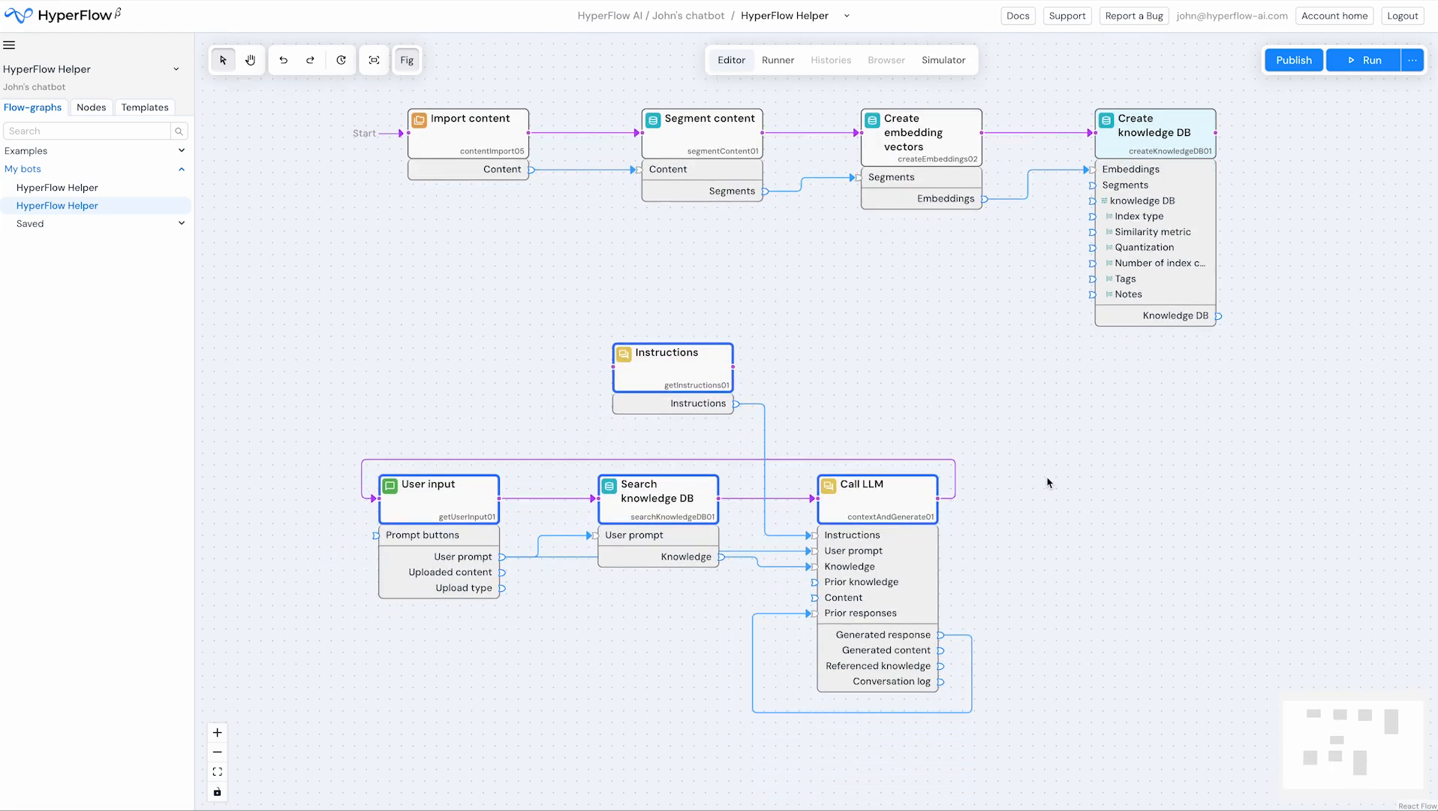
pyautogui.moveTo(657, 267); pyautogui.dragTo(671, 296)
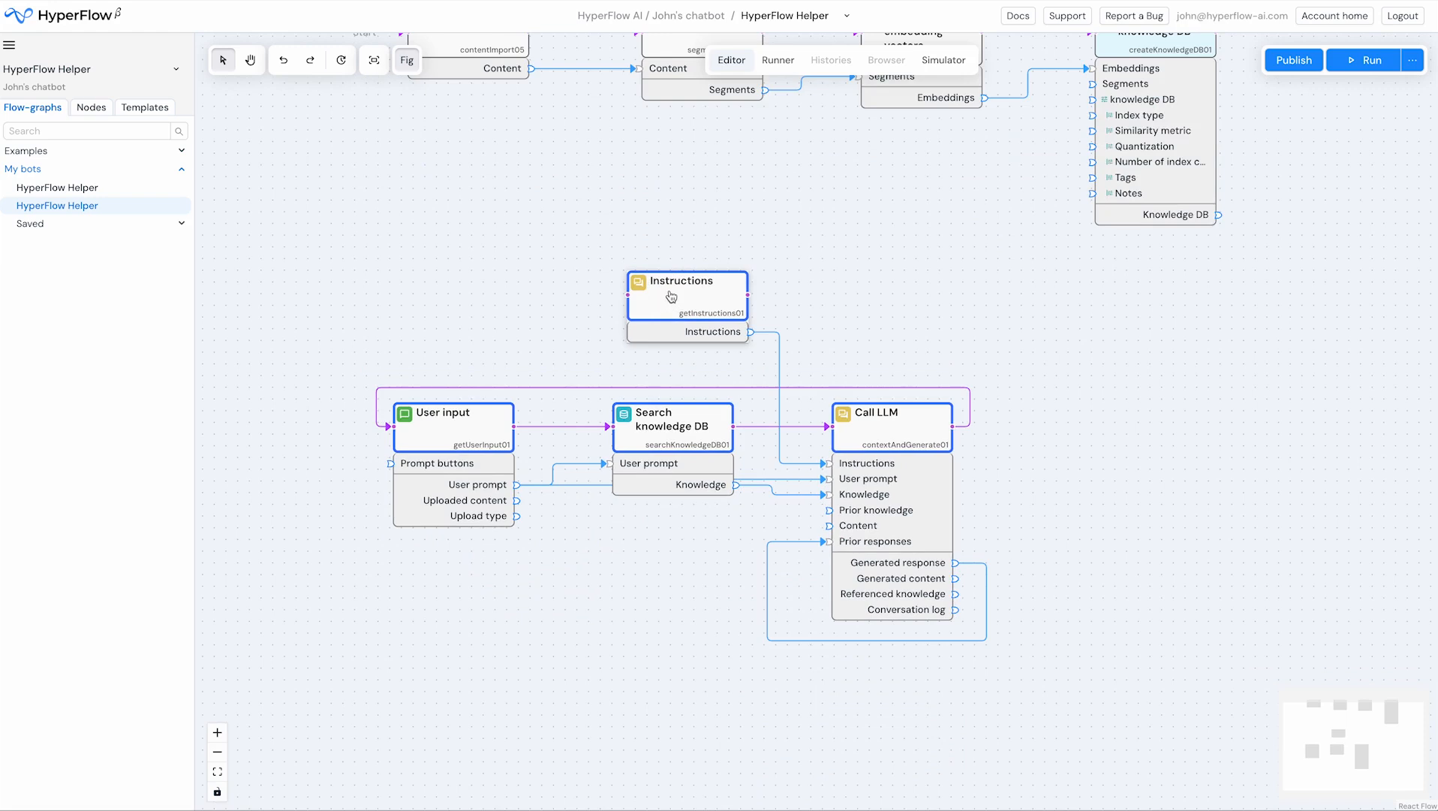
pyautogui.click(525, 291)
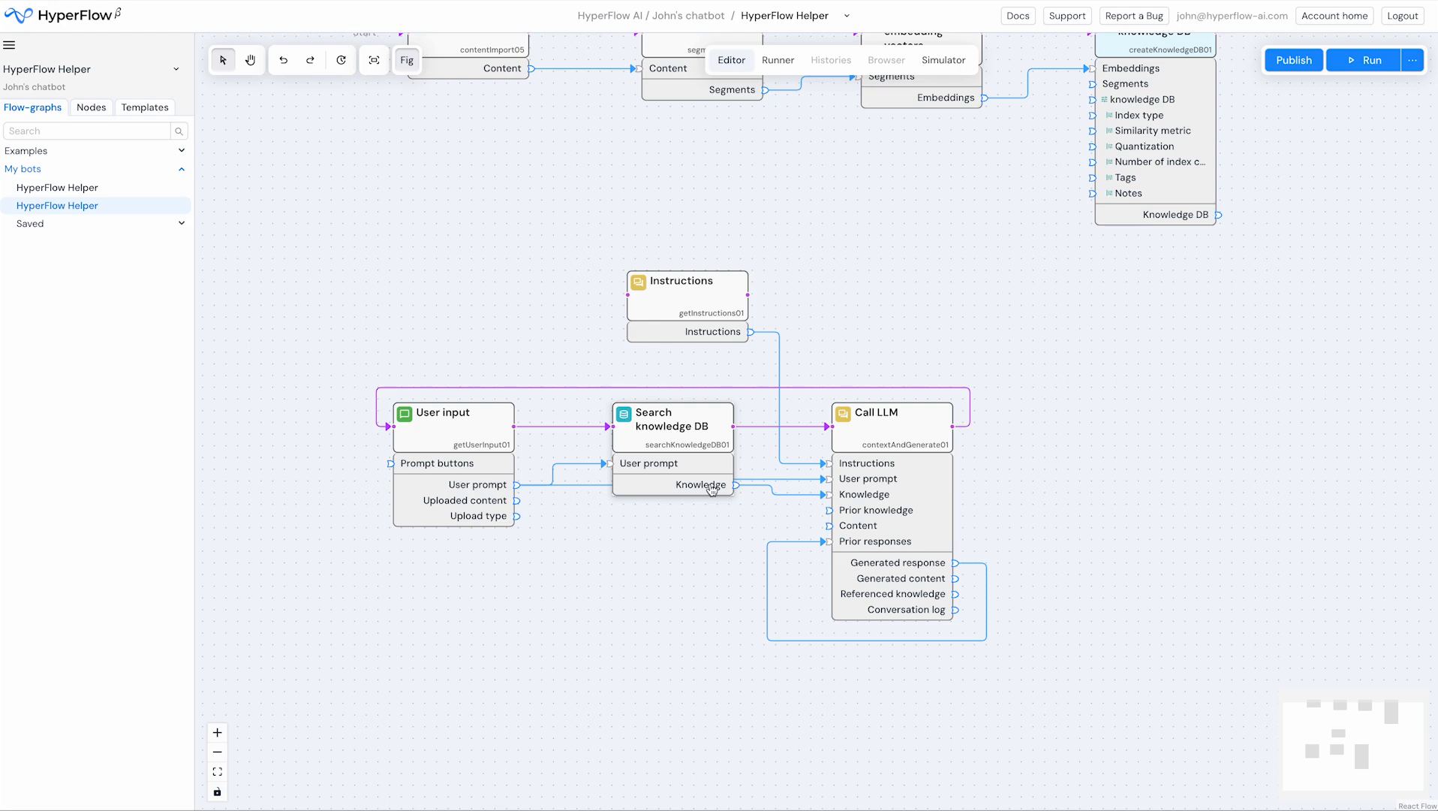
# Step: Assign the "vectorDB by local-faiss" entry under the hyperflow-helper tag as the Search knowledge DB node's knowledge DB
pyautogui.click(677, 434)
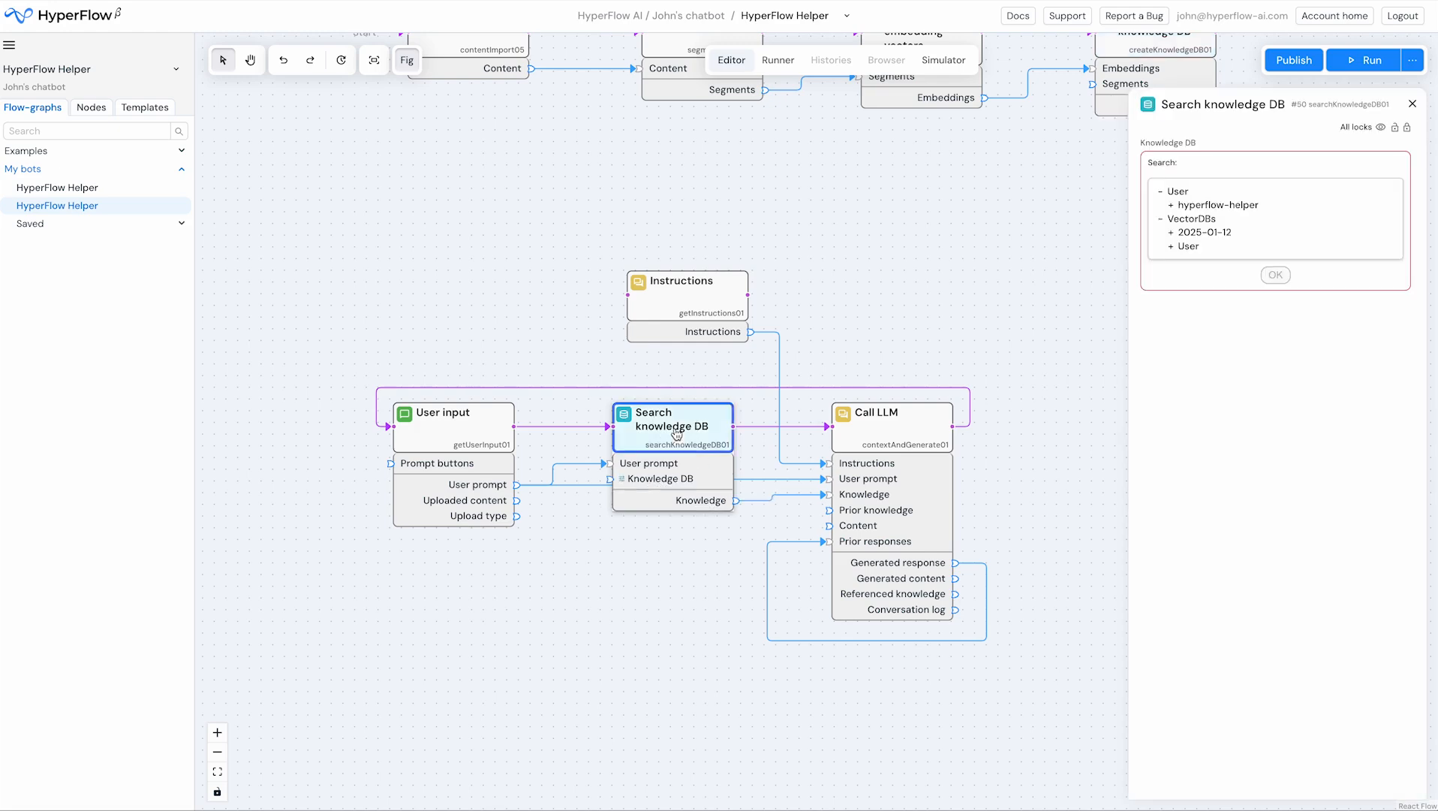
pyautogui.click(1172, 207)
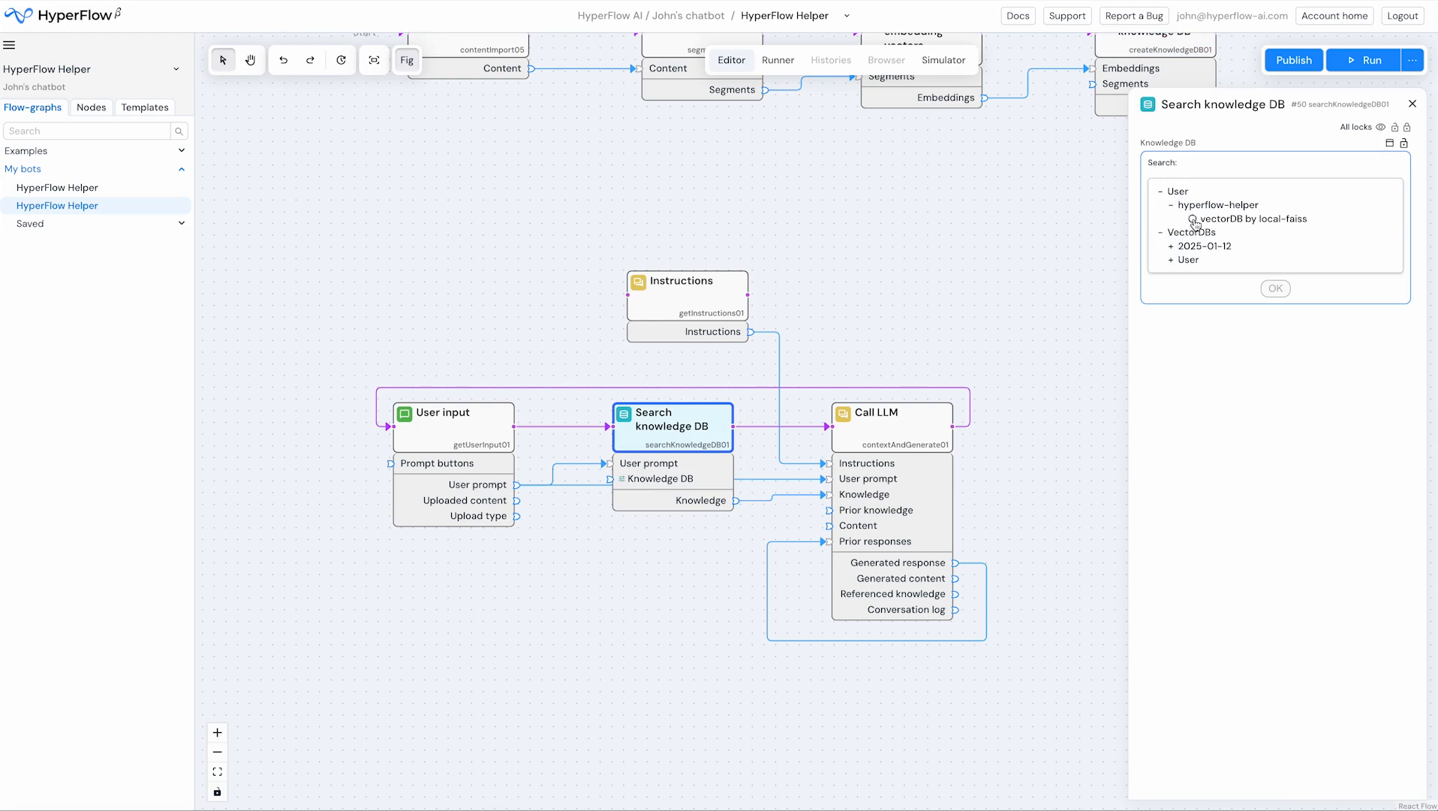
pyautogui.click(1193, 220)
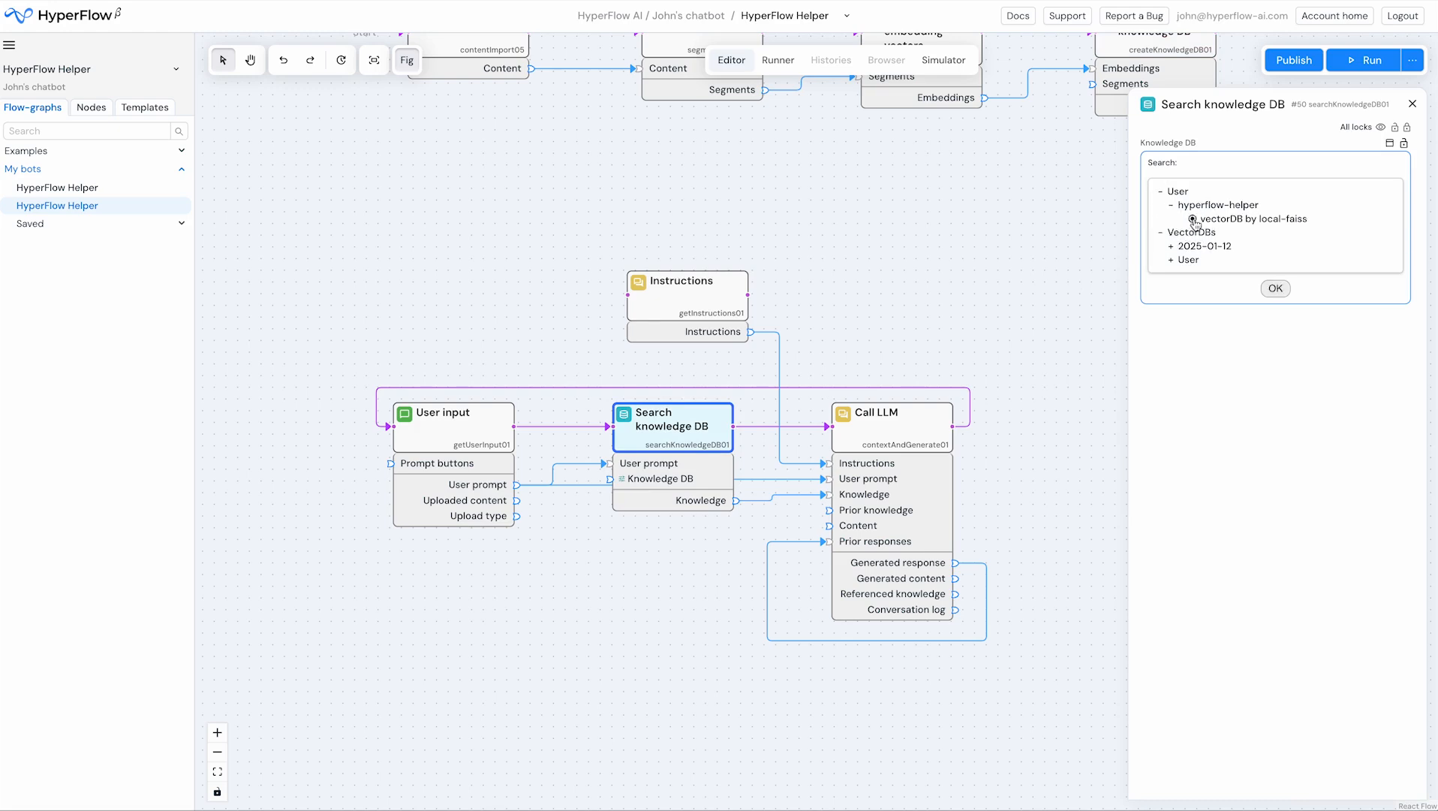
pyautogui.click(1275, 289)
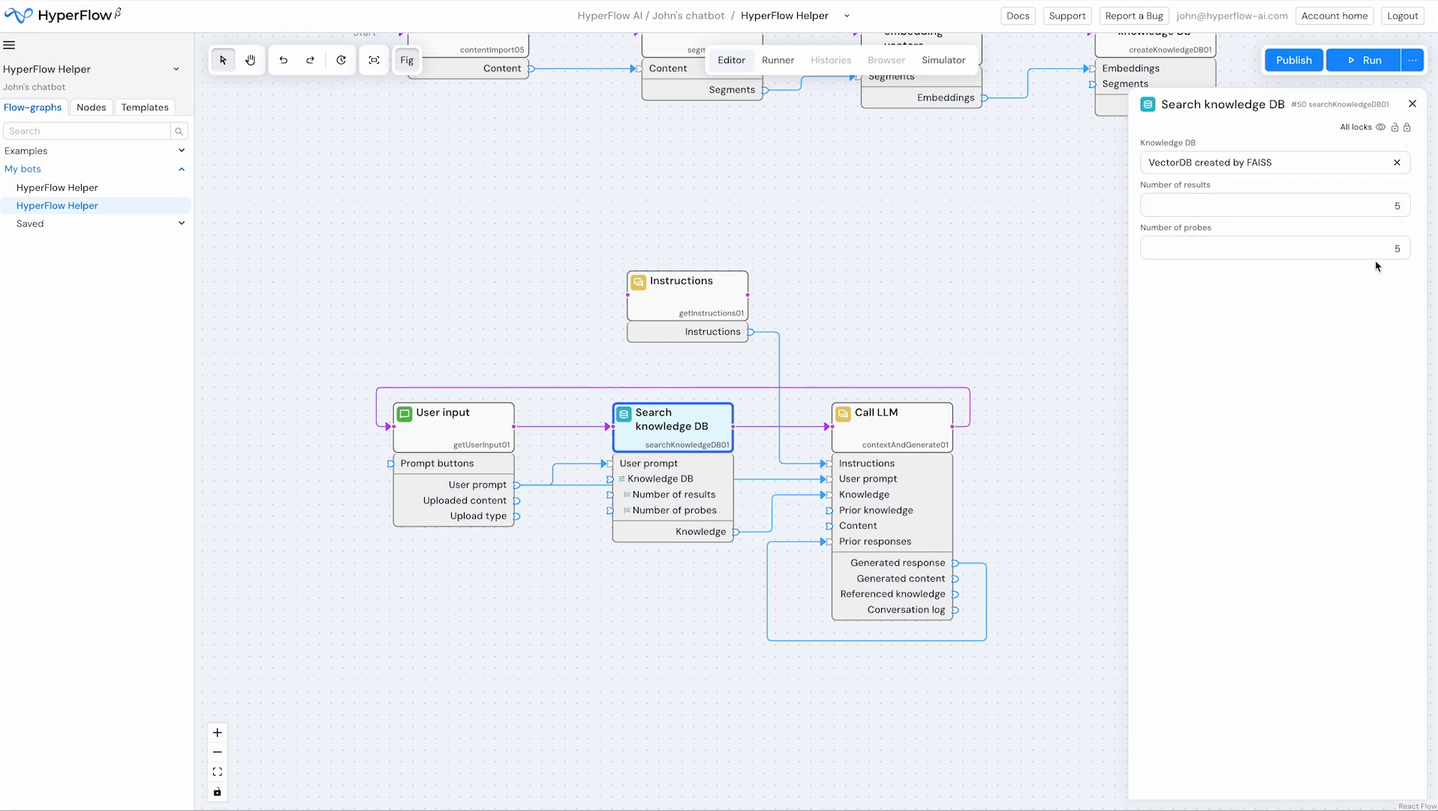
# Step: Set the Search knowledge DB node's number of results to 20 and close its settings
pyautogui.click(1395, 205)
pyautogui.press('BackSpace')
pyautogui.write('20')
pyautogui.click(789, 281)
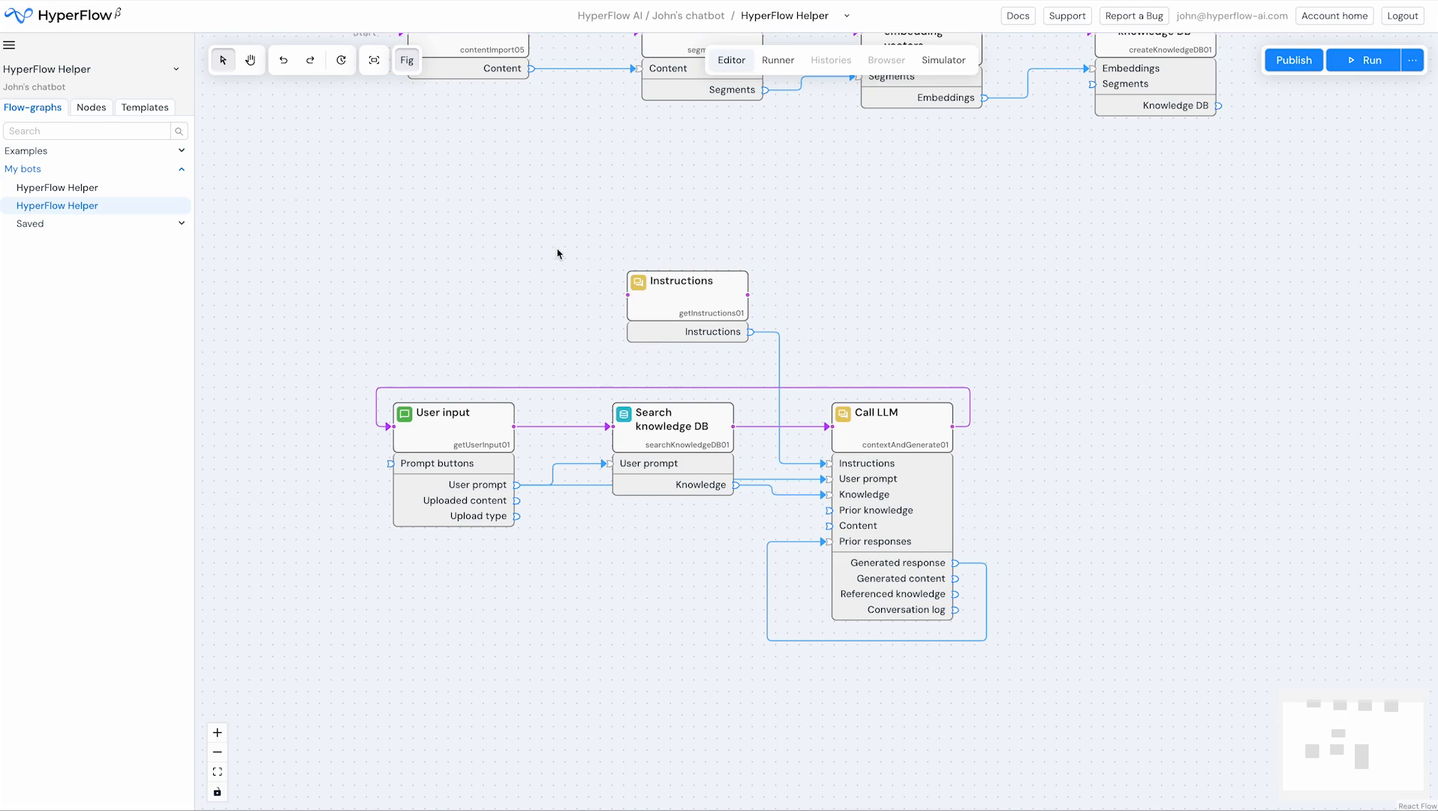
# Step: Write and lock a prompt in the Instructions node for an assistant that helps new HyperFlow users, answering questions with the supplied knowledge segments
pyautogui.click(687, 295)
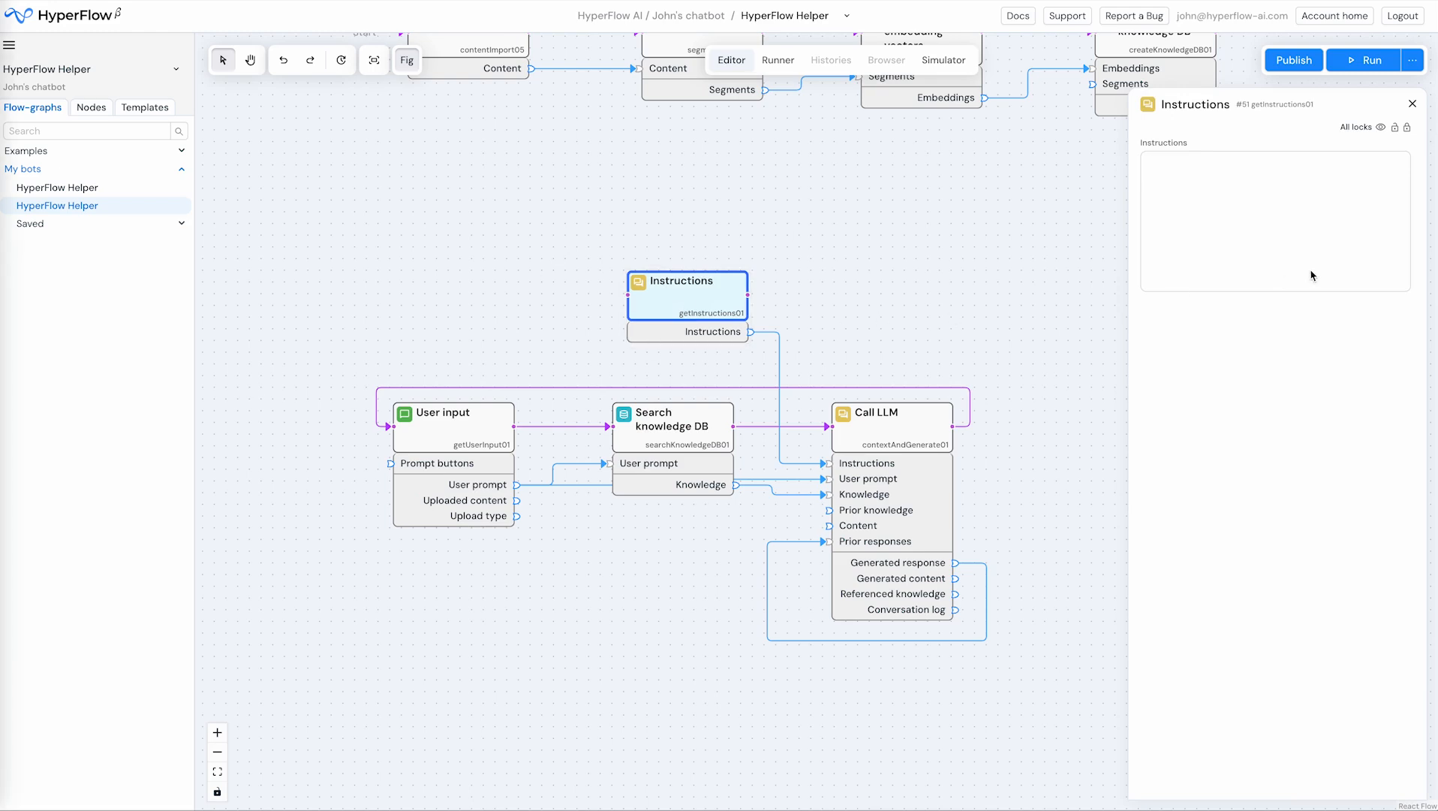
pyautogui.click(1189, 179)
pyautogui.write('You are an assistant helping new users learn how to use the HyperFlow flow-graph-based development environment for building RAG-based and agentic generative AI applications.  You should use the knowledge segments supplied to help answer any user questions.')
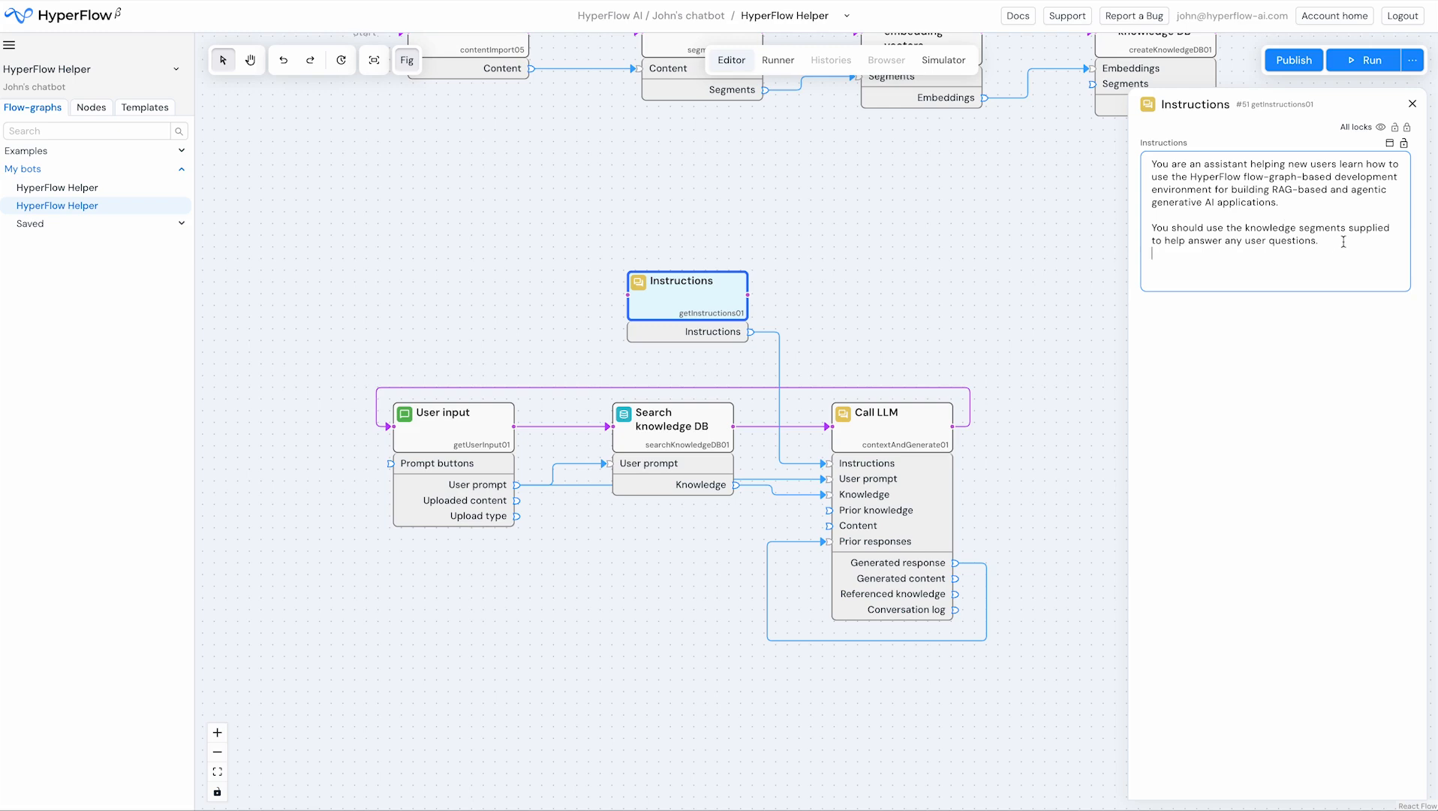
pyautogui.click(1404, 142)
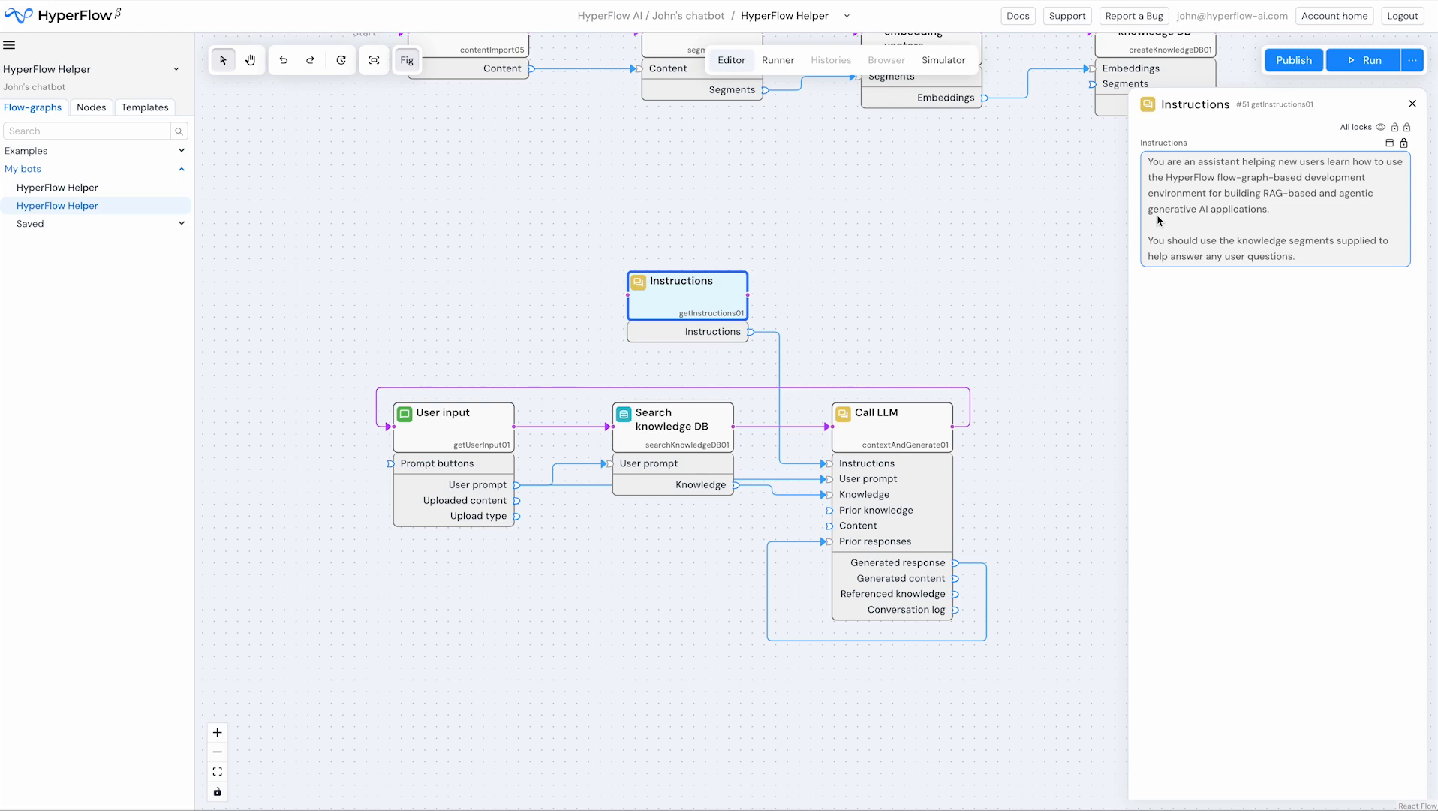
pyautogui.click(718, 302)
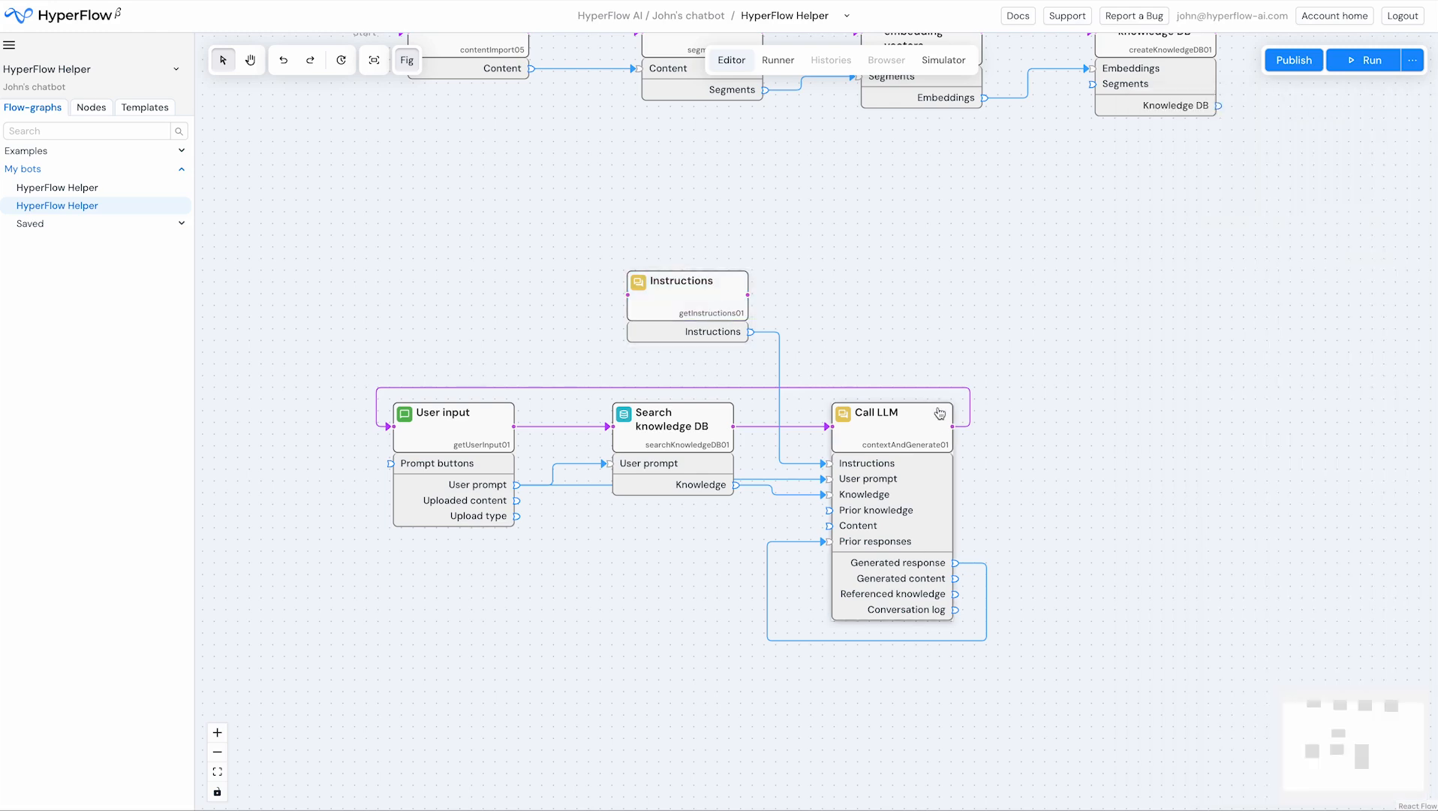
# Step: Set the Call LLM node's service to OpenAI and its model to gpt-4o, and lock all of its parameters
pyautogui.click(913, 431)
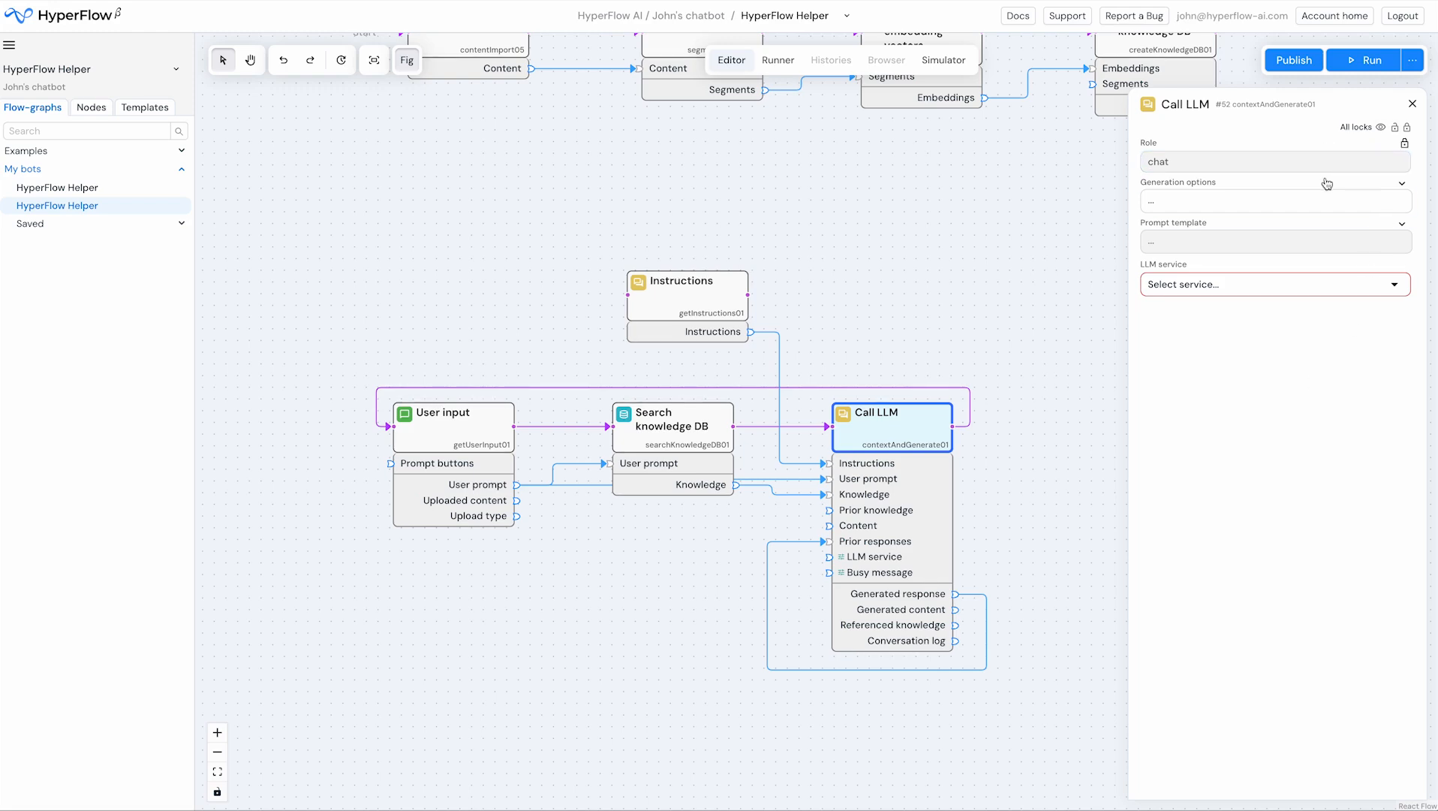
pyautogui.click(1325, 241)
pyautogui.click(1313, 284)
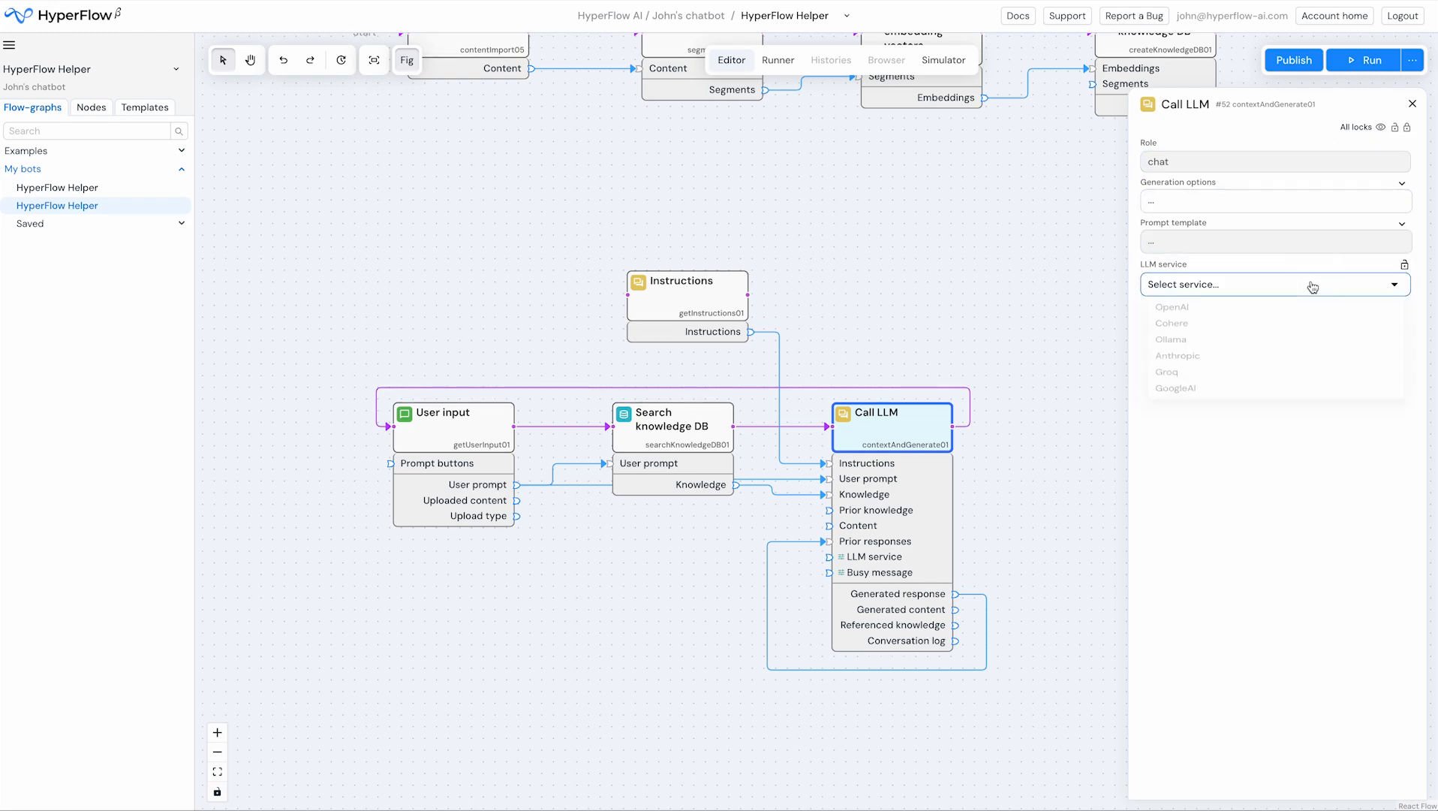
pyautogui.click(1235, 314)
pyautogui.click(1214, 367)
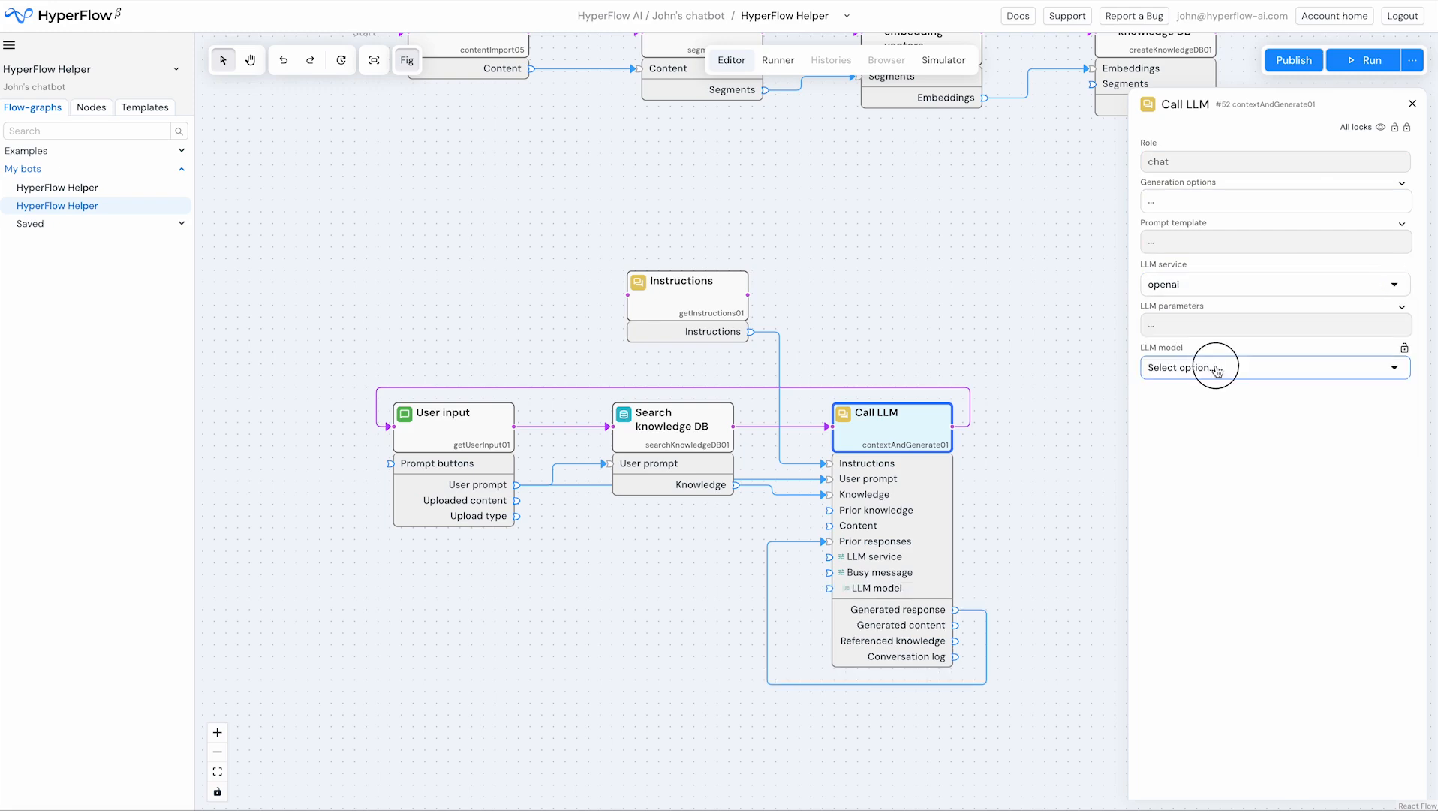
pyautogui.scroll(-3, 1217, 448)
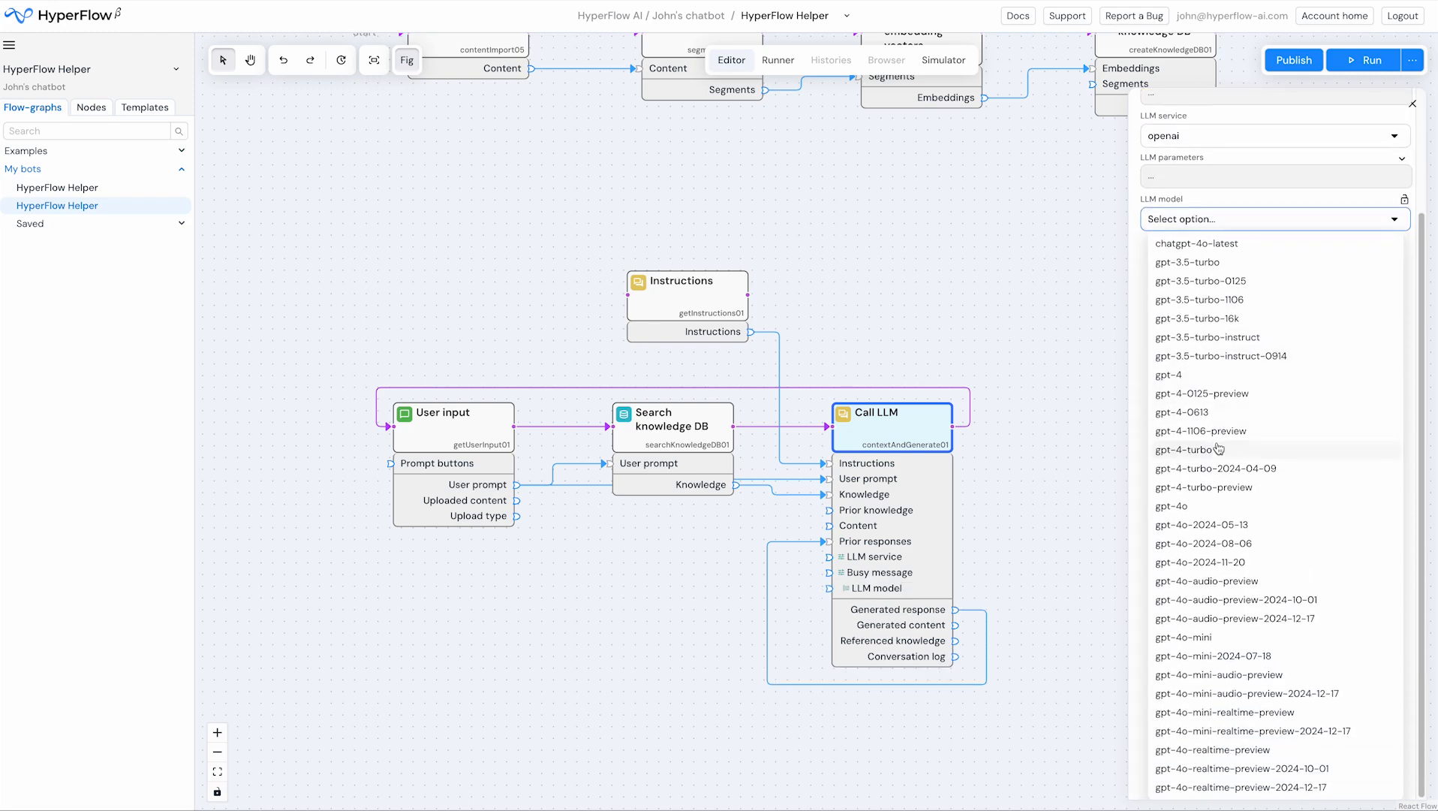
pyautogui.click(1210, 510)
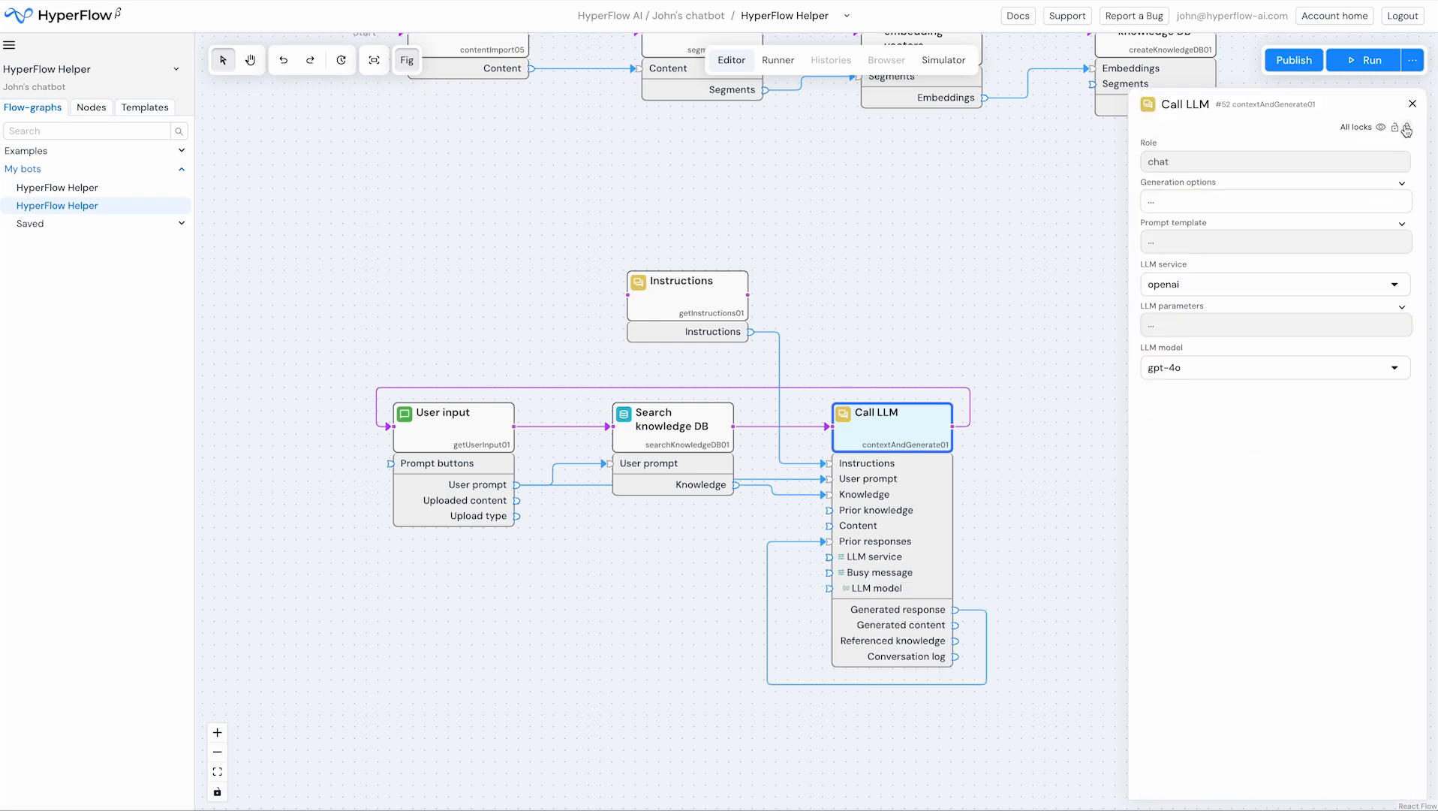
pyautogui.click(1395, 127)
pyautogui.scroll(3, 978, 215)
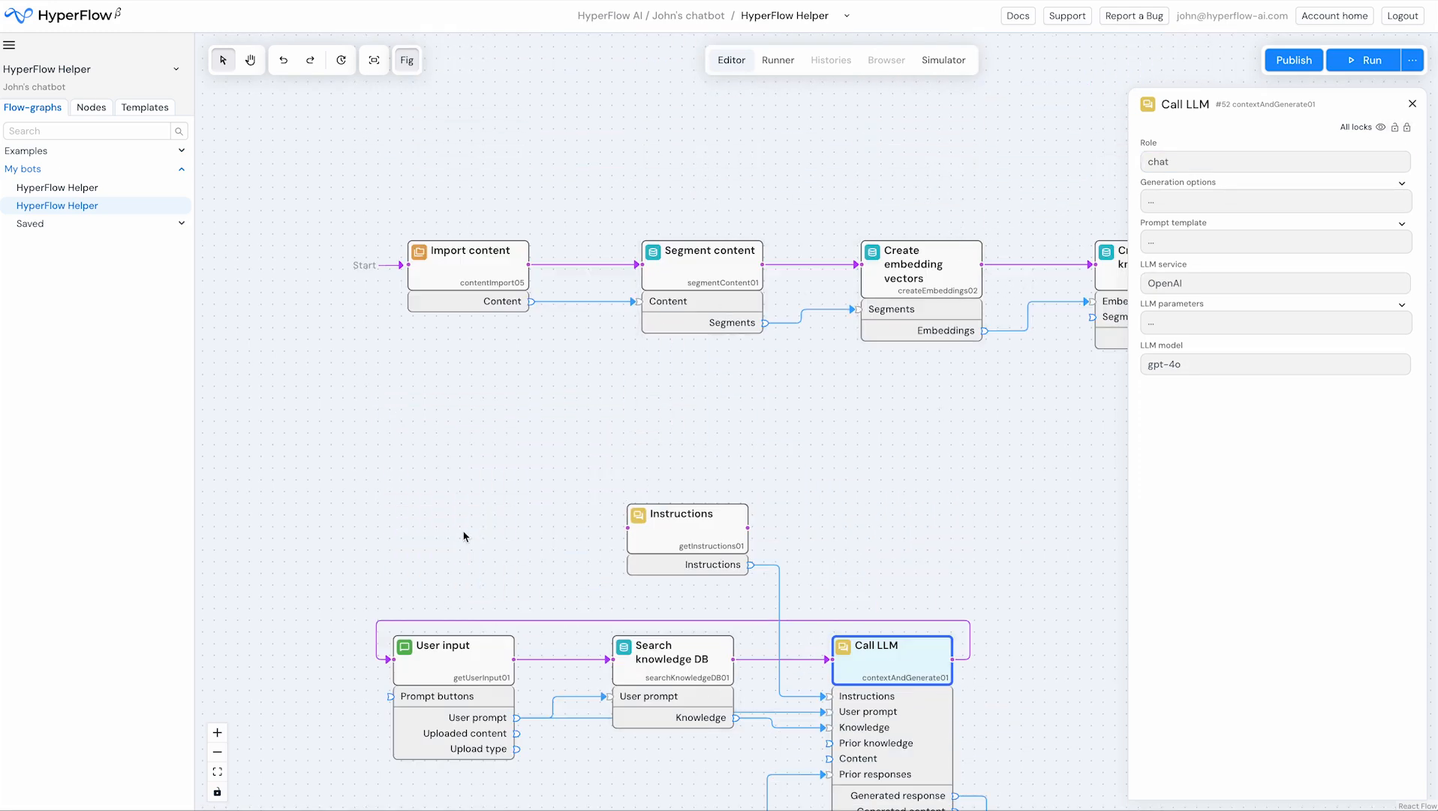
pyautogui.click(925, 498)
# Step: Make the User input node the start node of the flow-graph
pyautogui.scroll(-1, 927, 498)
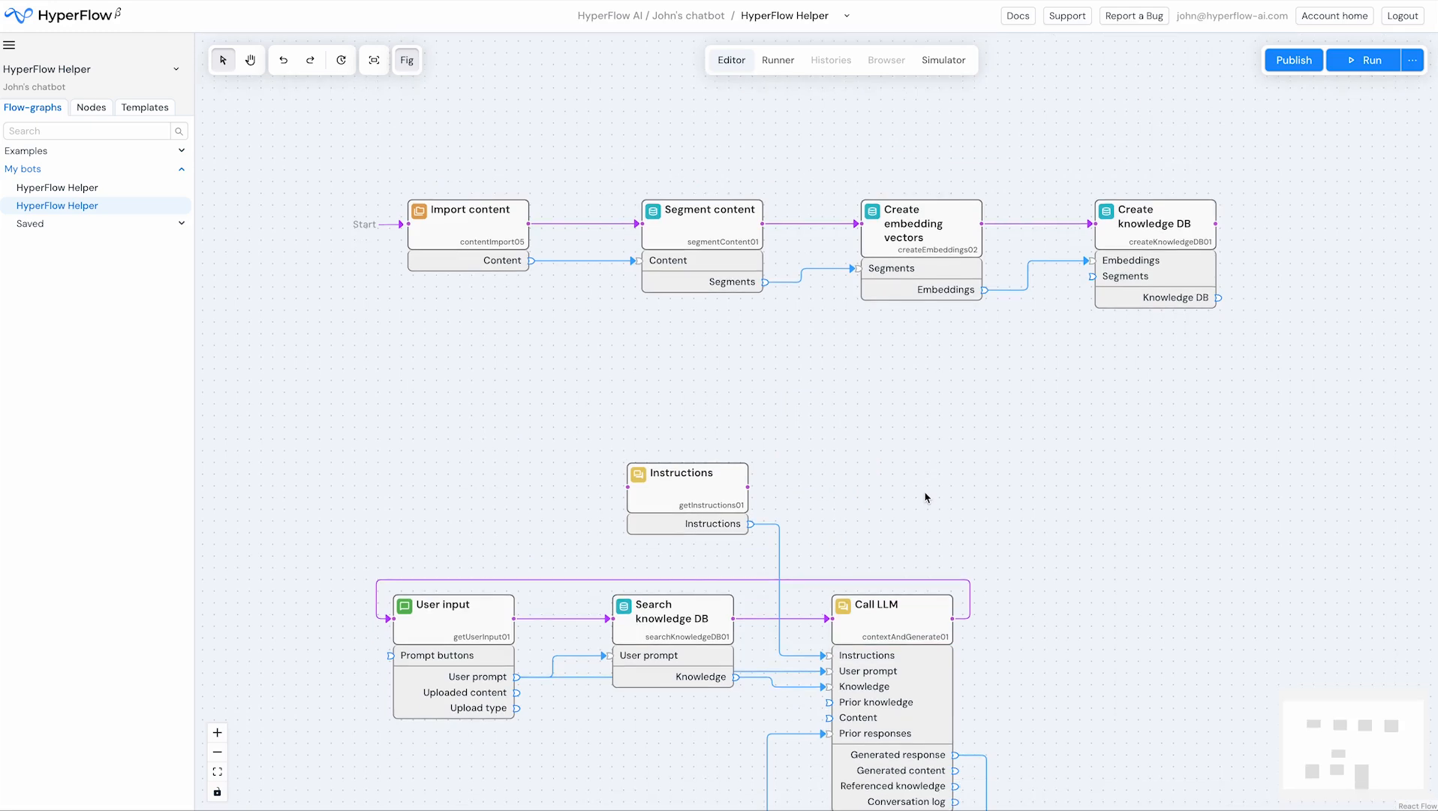
pyautogui.scroll(-1, 927, 498)
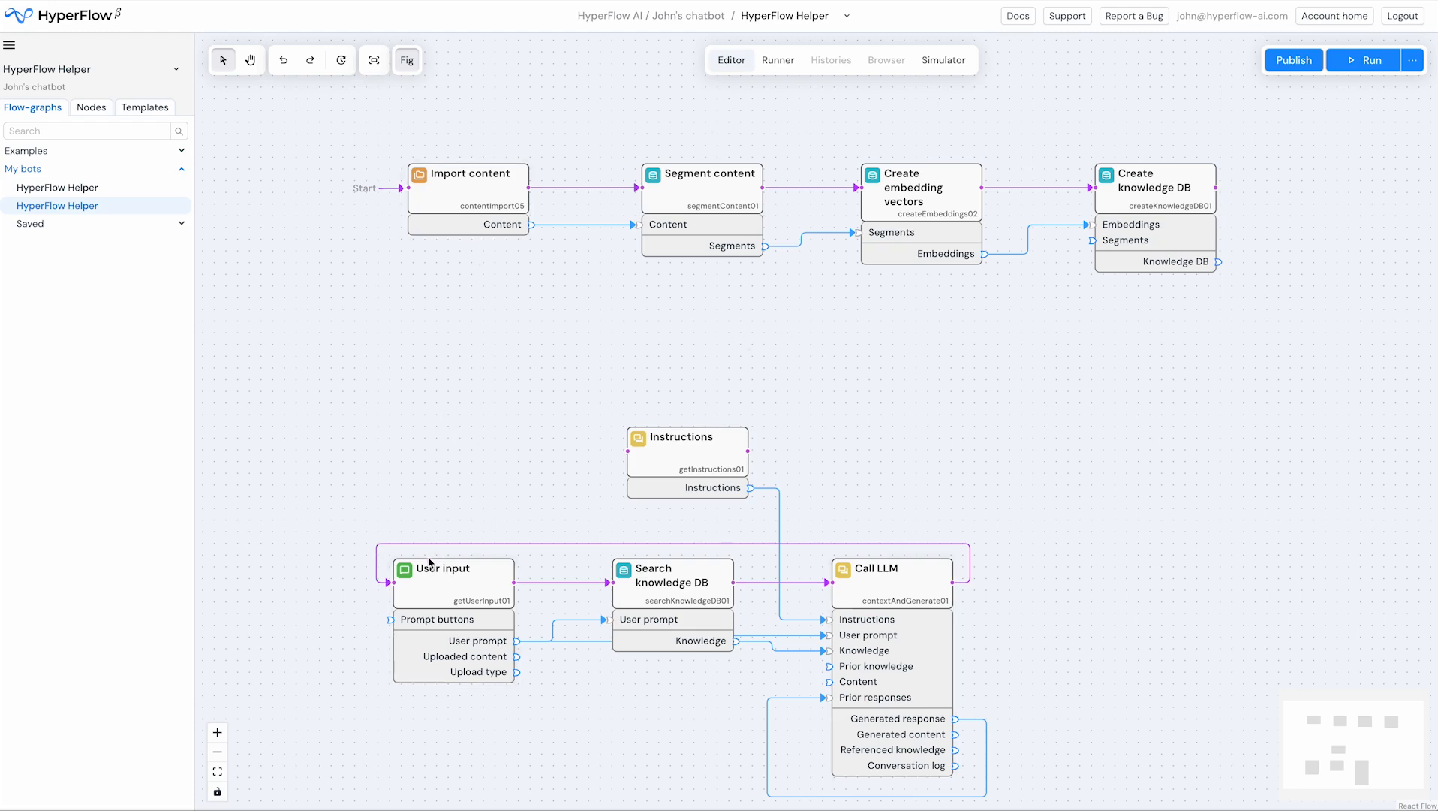
pyautogui.click(435, 593)
pyautogui.rightClick(435, 593)
pyautogui.click(469, 600)
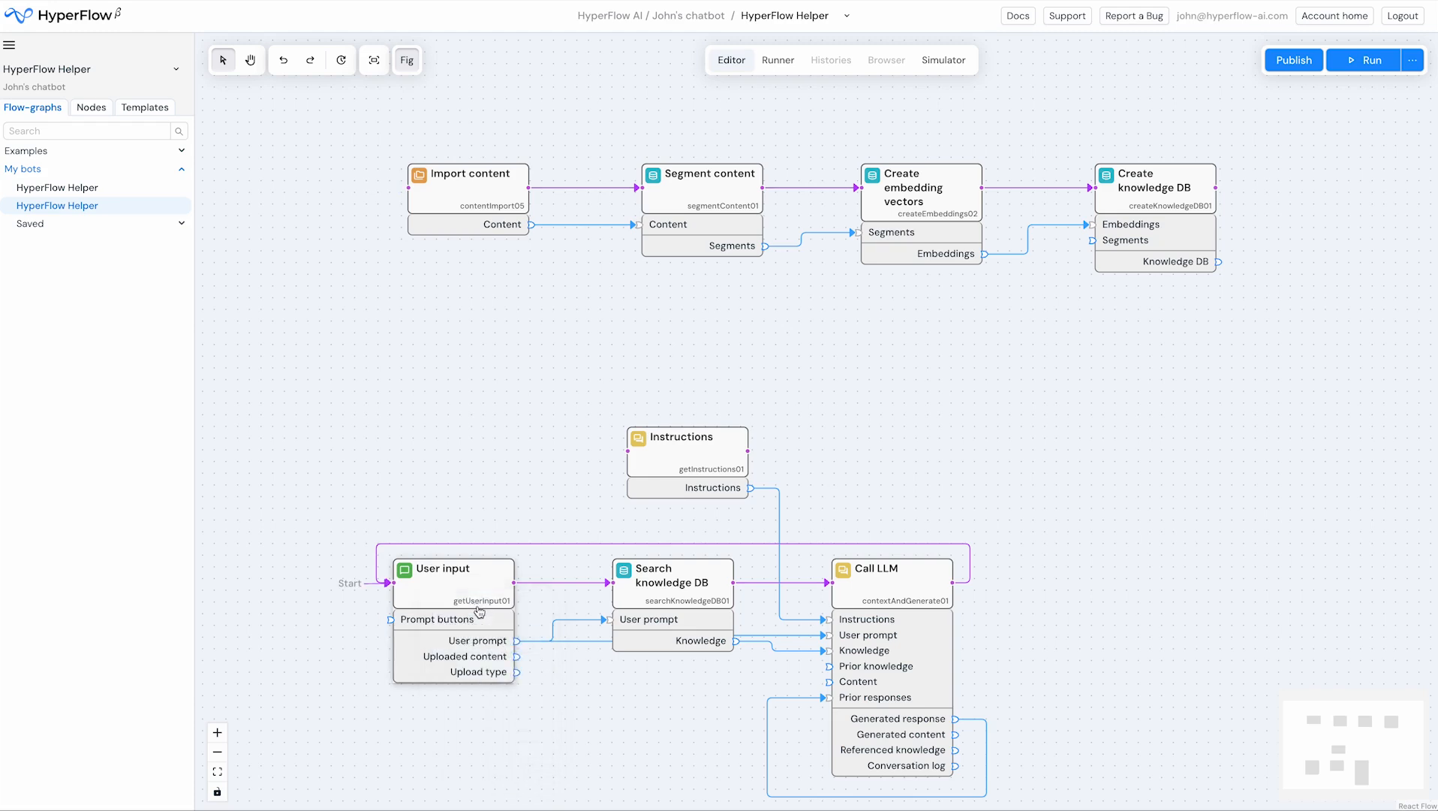
# Step: Run the flow-graph in the chatbot and ask "how do I wire up several node's outputs to a single input, HyperFlow won't let me do that now"
pyautogui.scroll(-3, 531, 446)
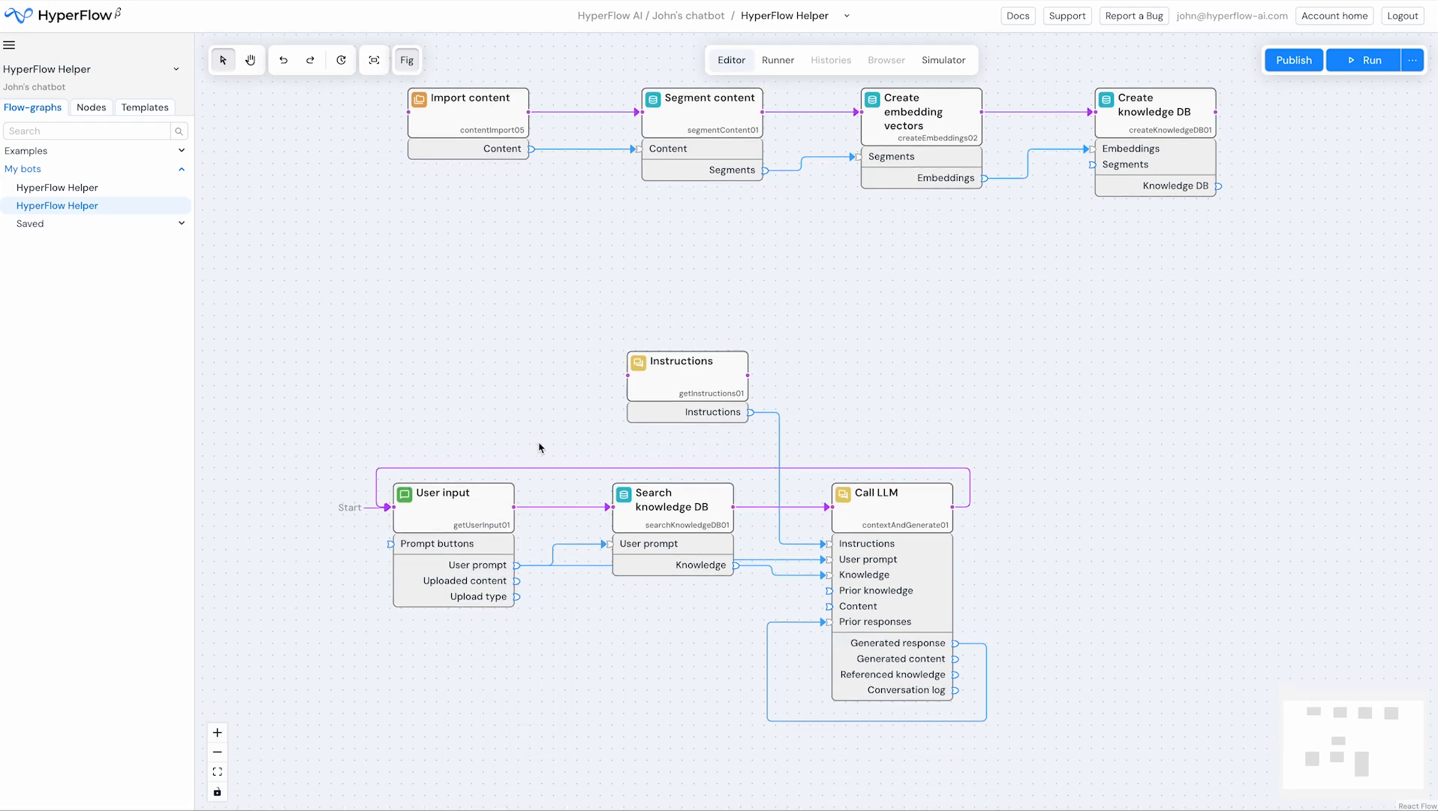
pyautogui.click(1412, 61)
pyautogui.click(1388, 106)
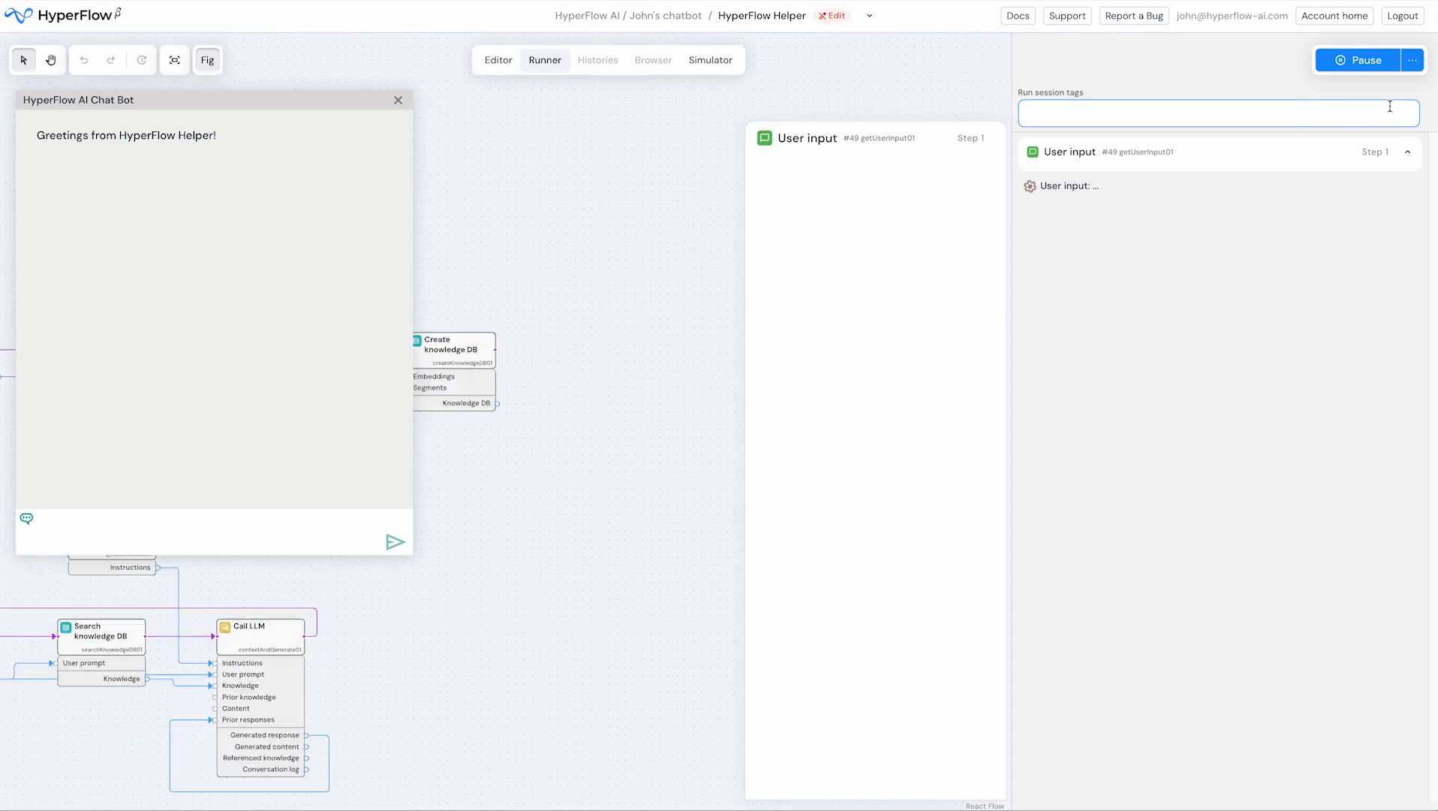
pyautogui.moveTo(414, 556); pyautogui.dragTo(499, 578)
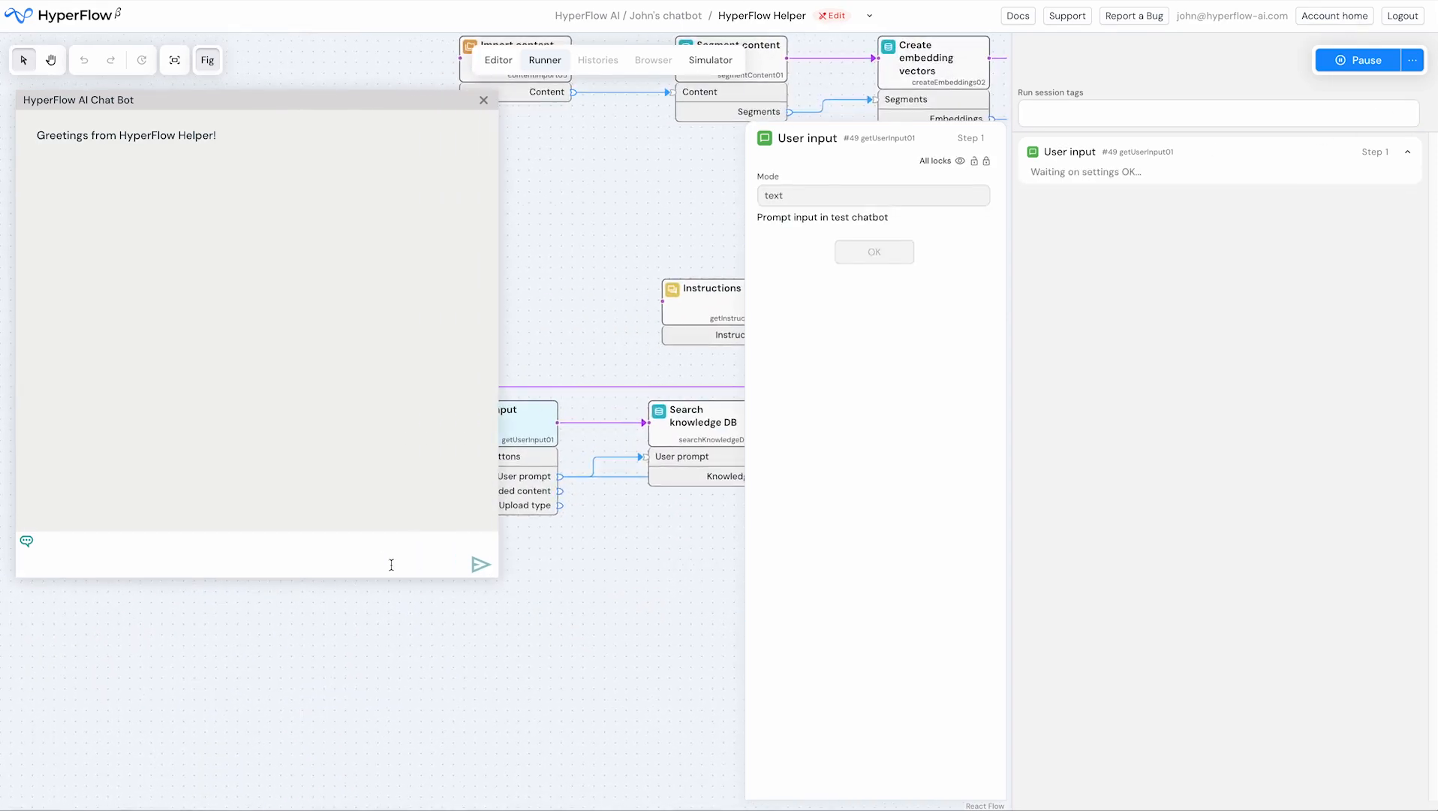
pyautogui.write("how do I wire up several node's outputs to a single input, HyperFlow won't let me do that now")
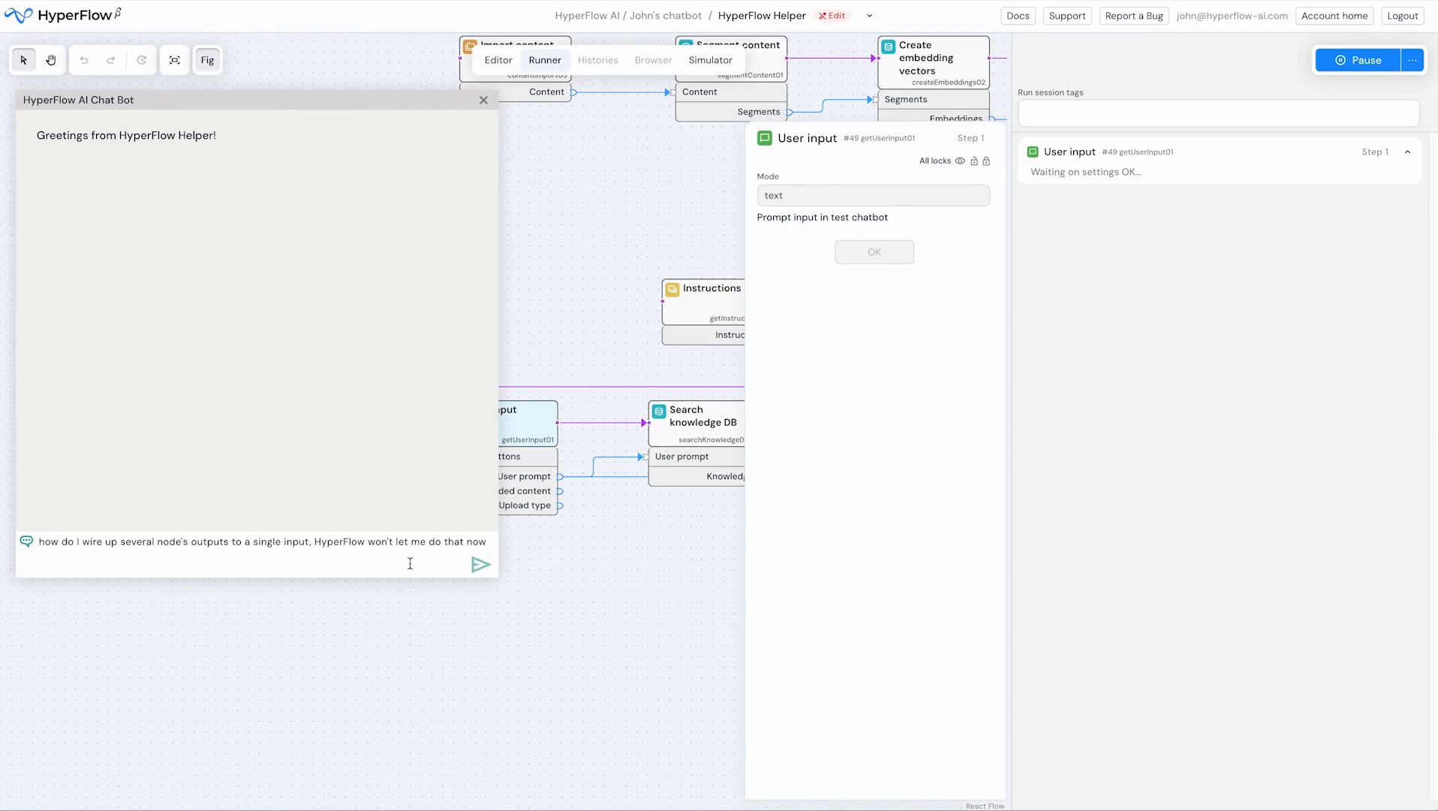
pyautogui.click(478, 569)
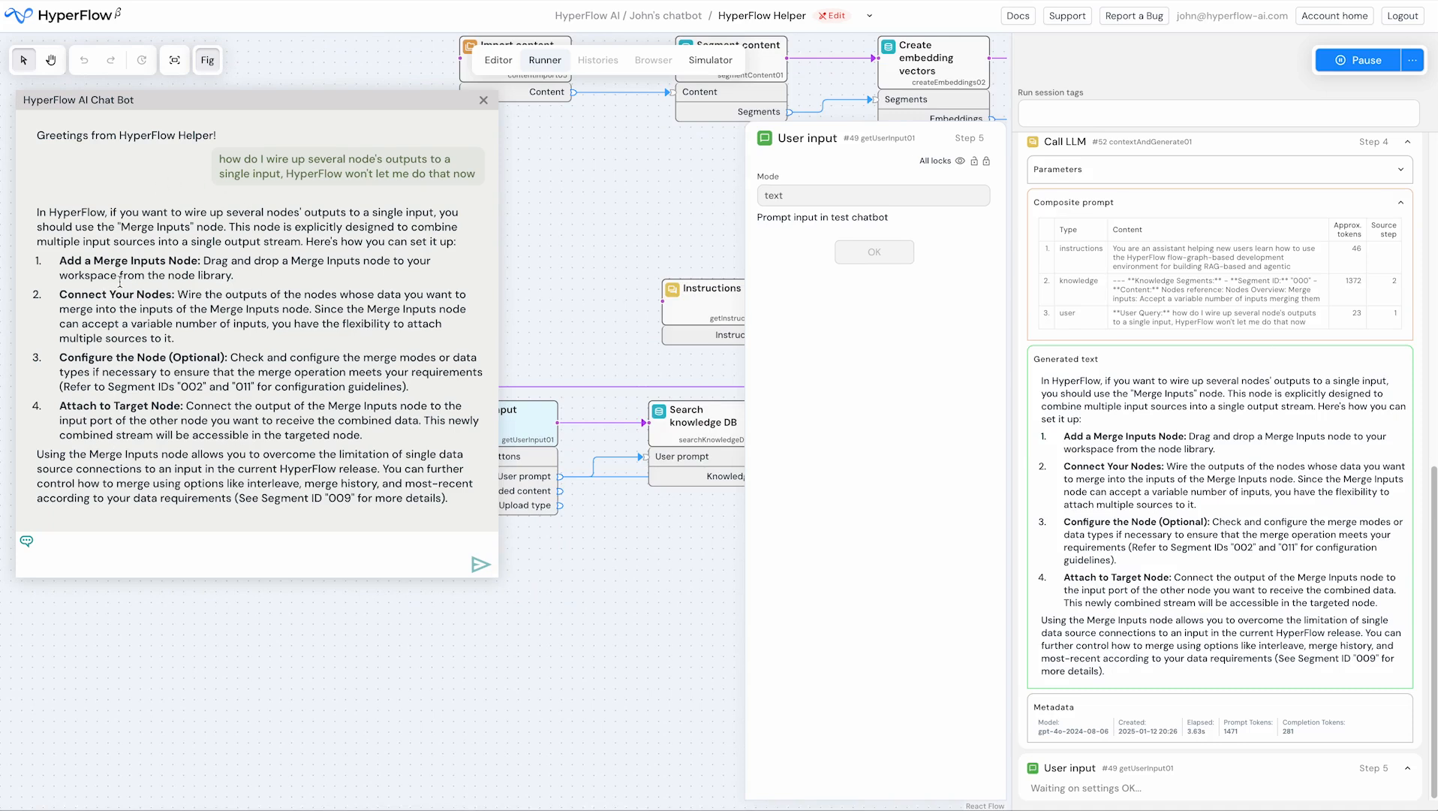
# Step: Examine the chatbot's answer and the contents of segments 000 to 003 in the Search knowledge DB step's segmentation preview
pyautogui.moveTo(123, 228); pyautogui.dragTo(191, 227)
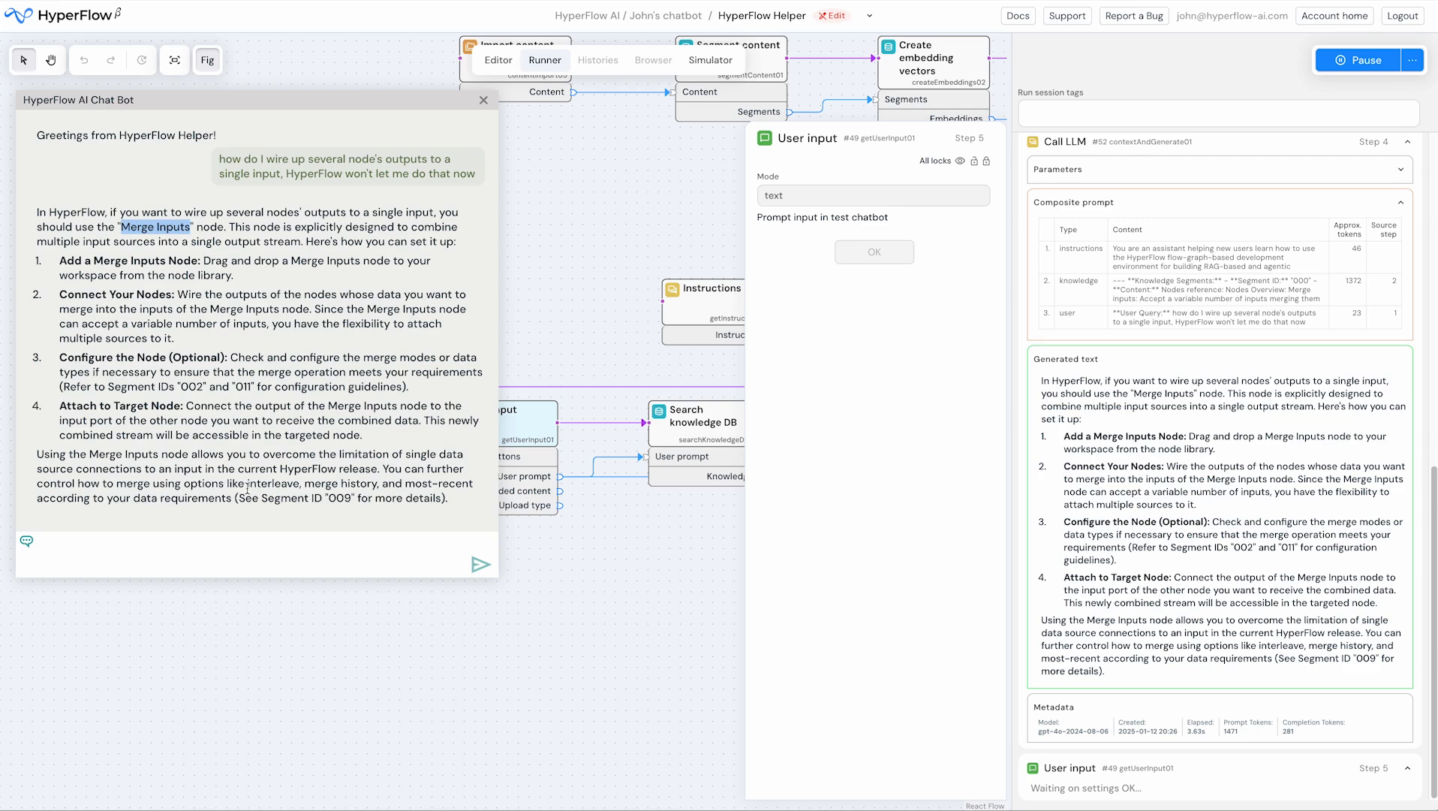
pyautogui.click(261, 528)
pyautogui.scroll(3, 1091, 556)
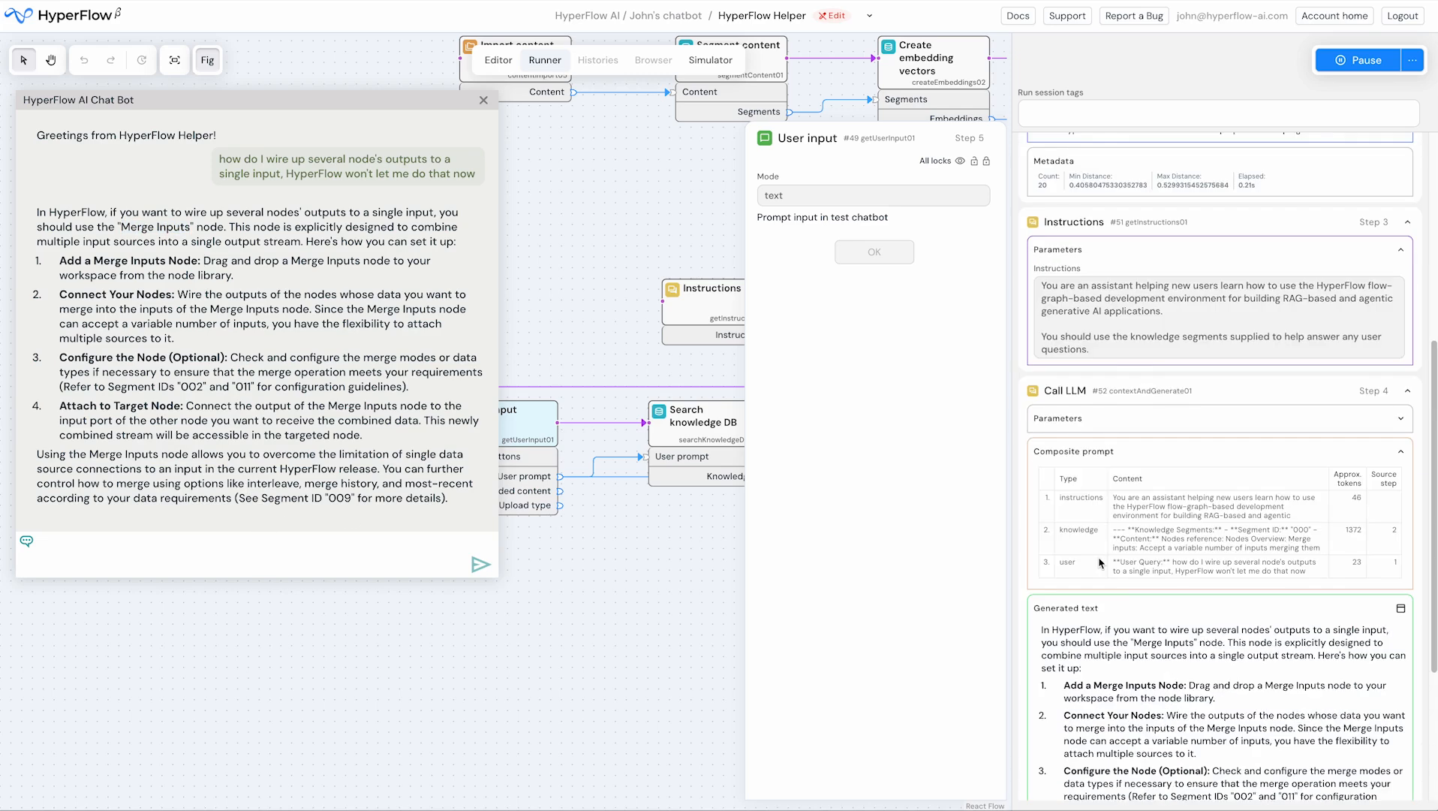
pyautogui.scroll(5, 1099, 563)
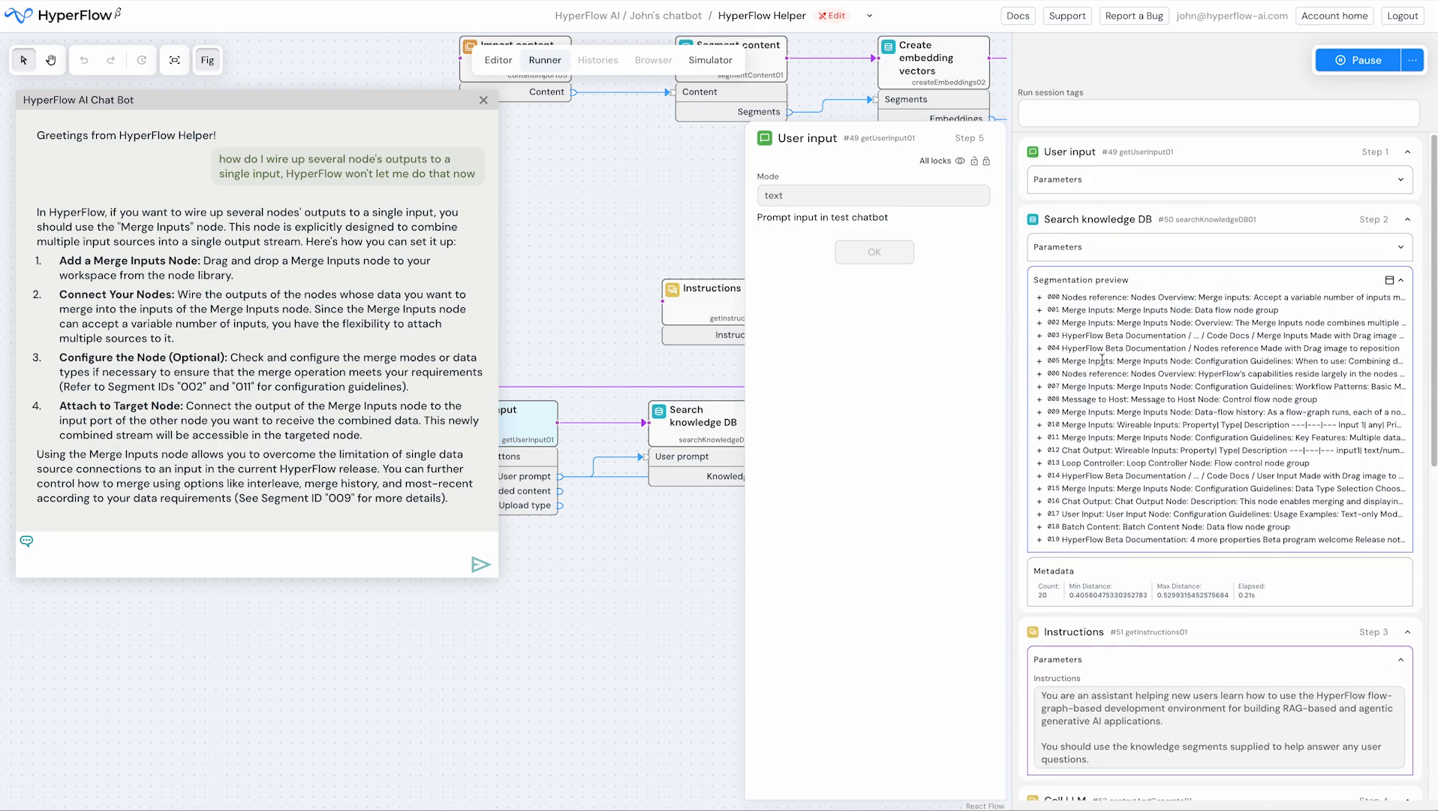
pyautogui.click(1038, 298)
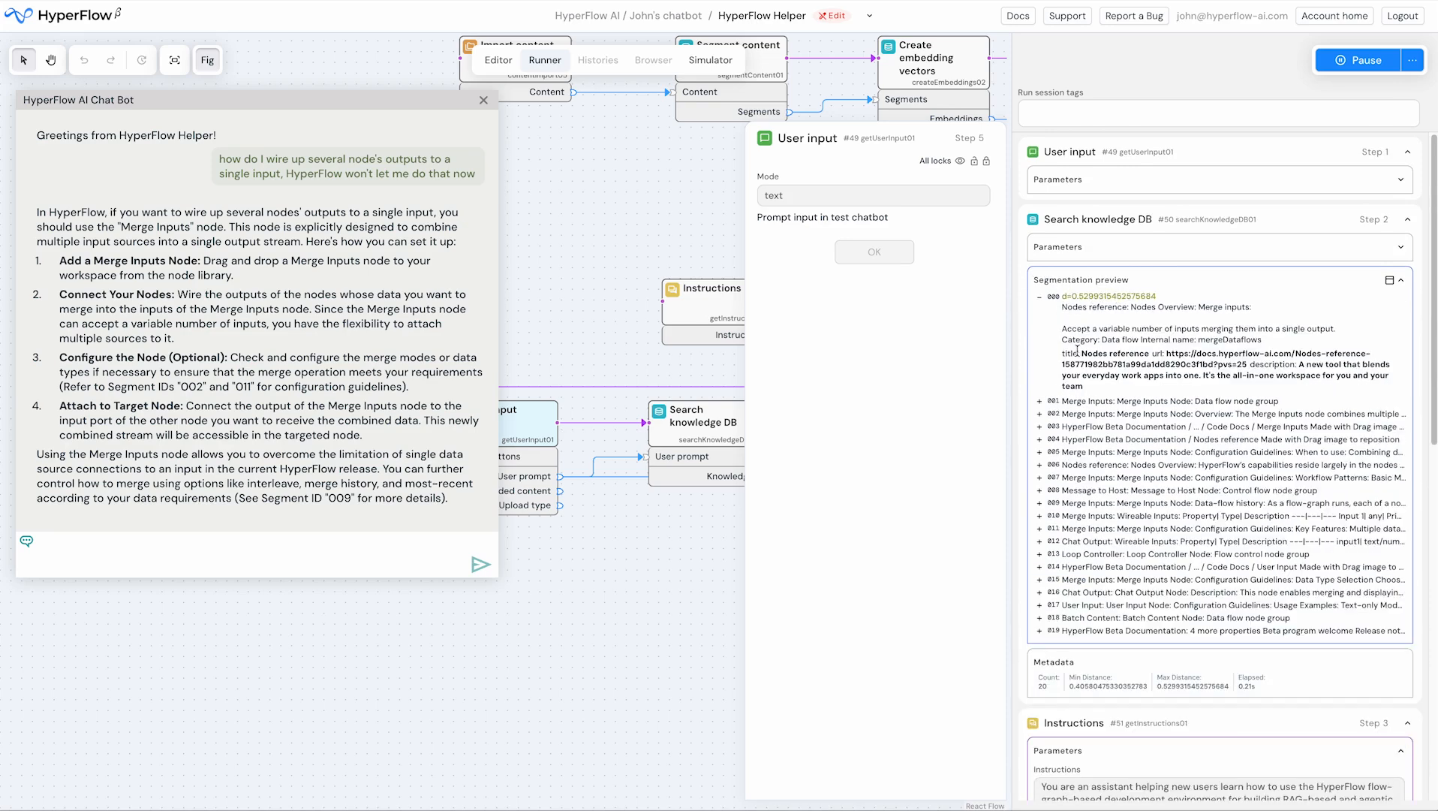
pyautogui.click(1039, 402)
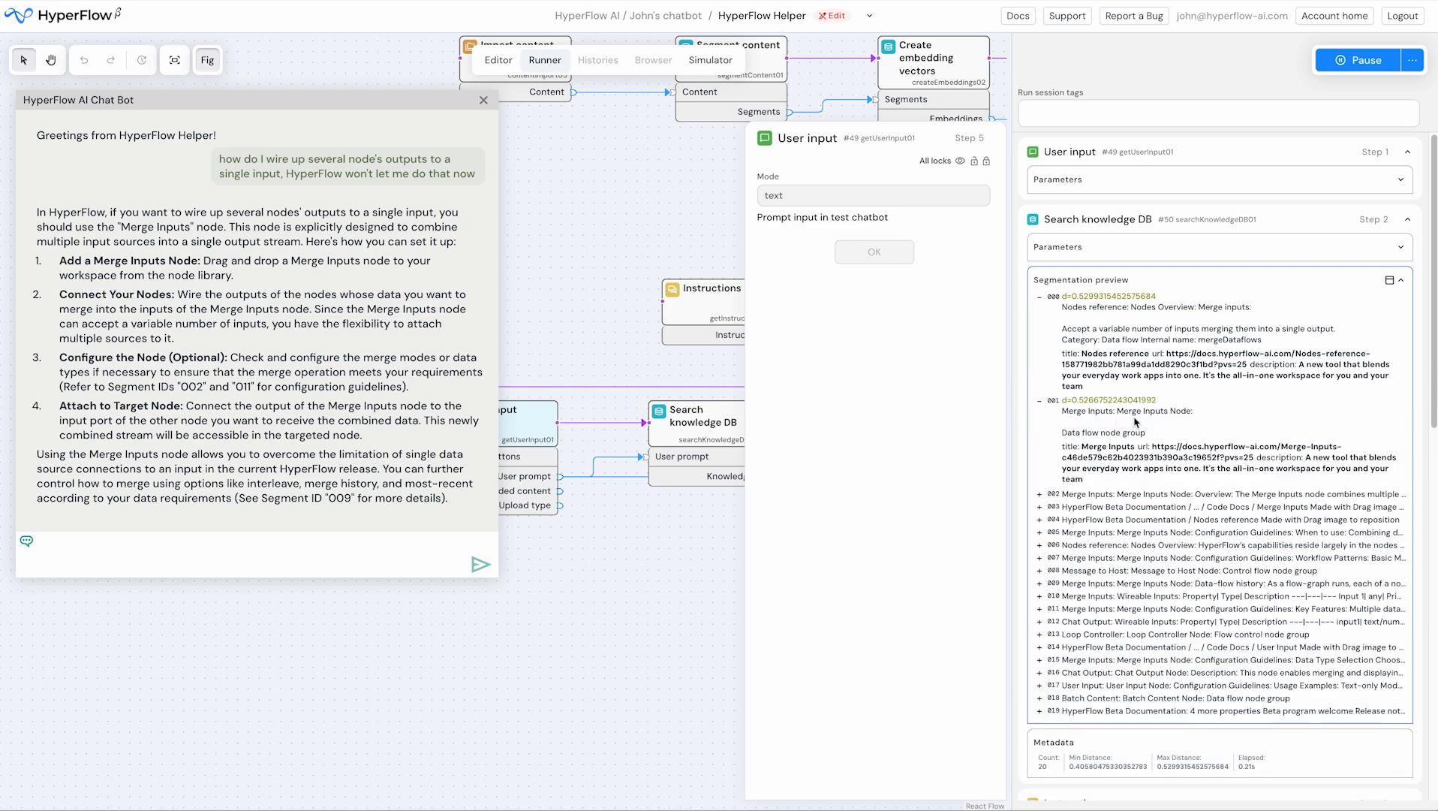
pyautogui.scroll(-1, 1136, 421)
pyautogui.click(1039, 450)
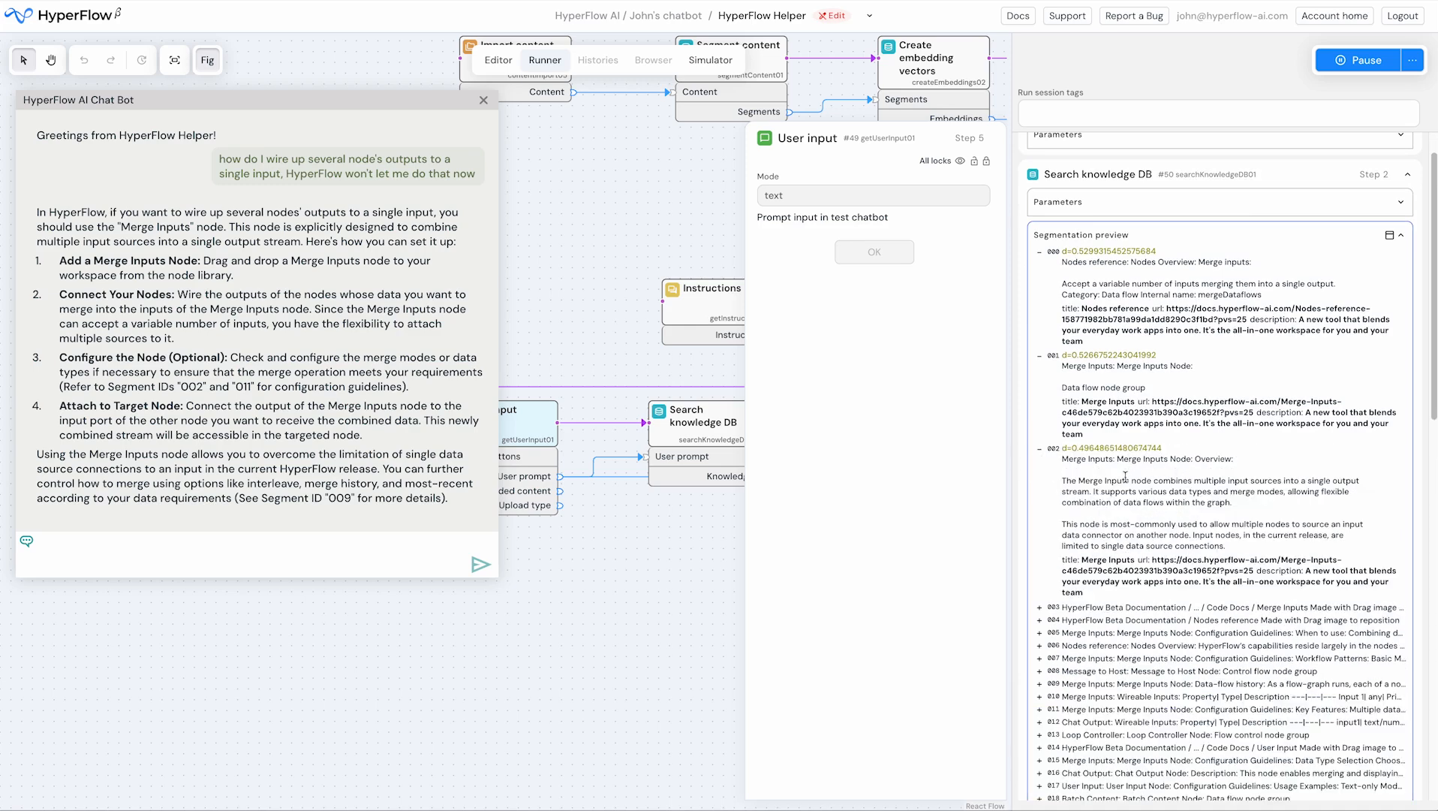
pyautogui.scroll(-2, 1125, 478)
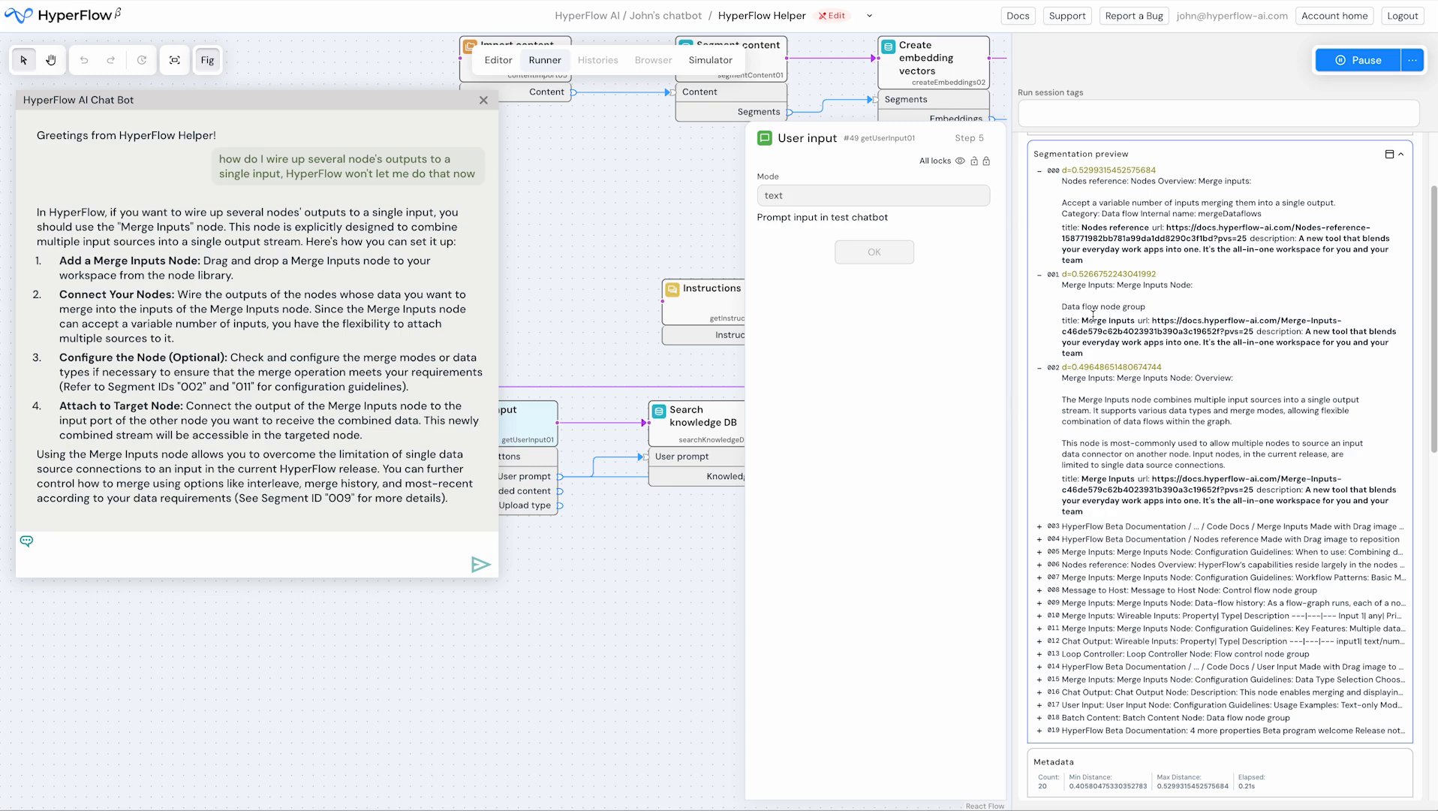
pyautogui.click(1039, 527)
pyautogui.scroll(-1, 1100, 608)
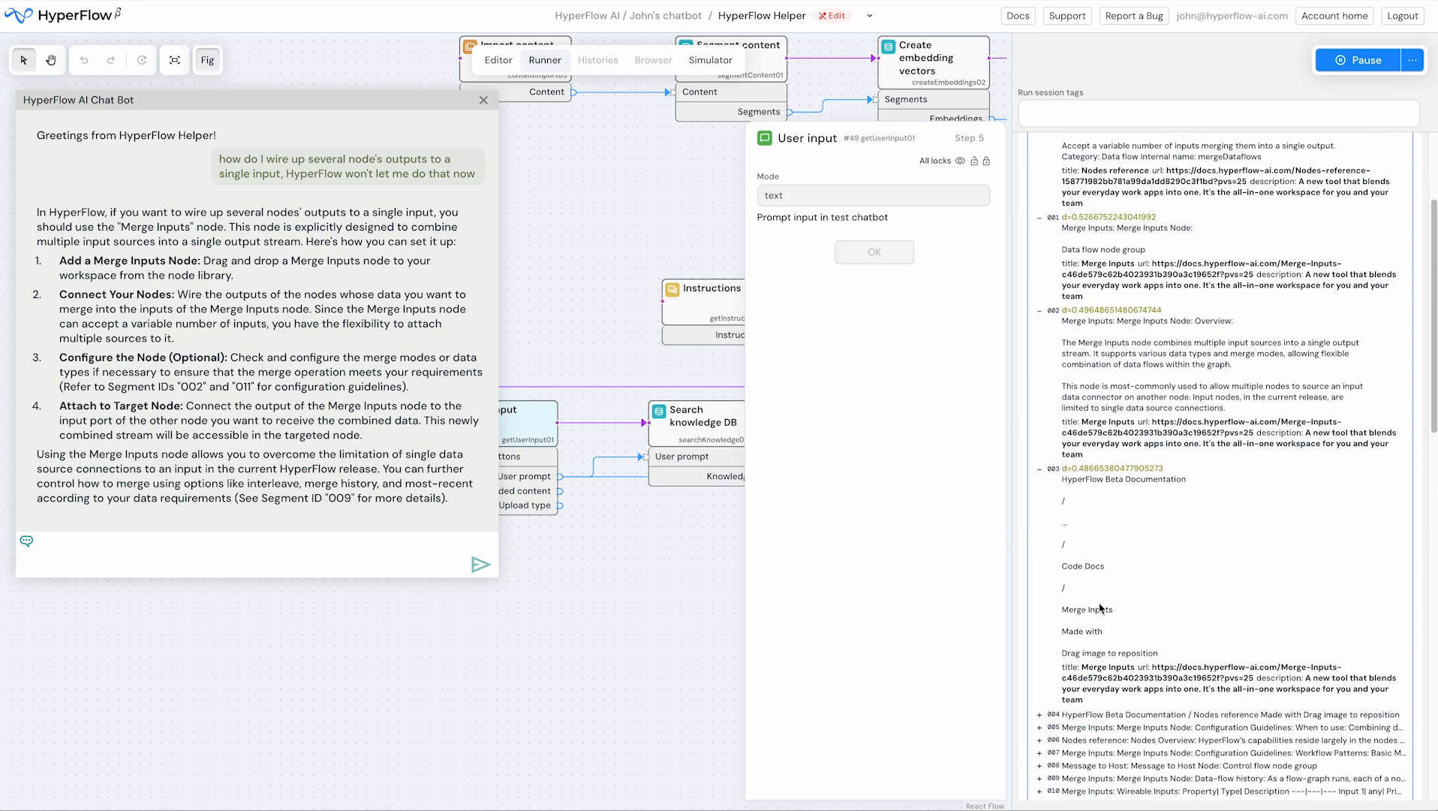
pyautogui.scroll(-3, 1098, 602)
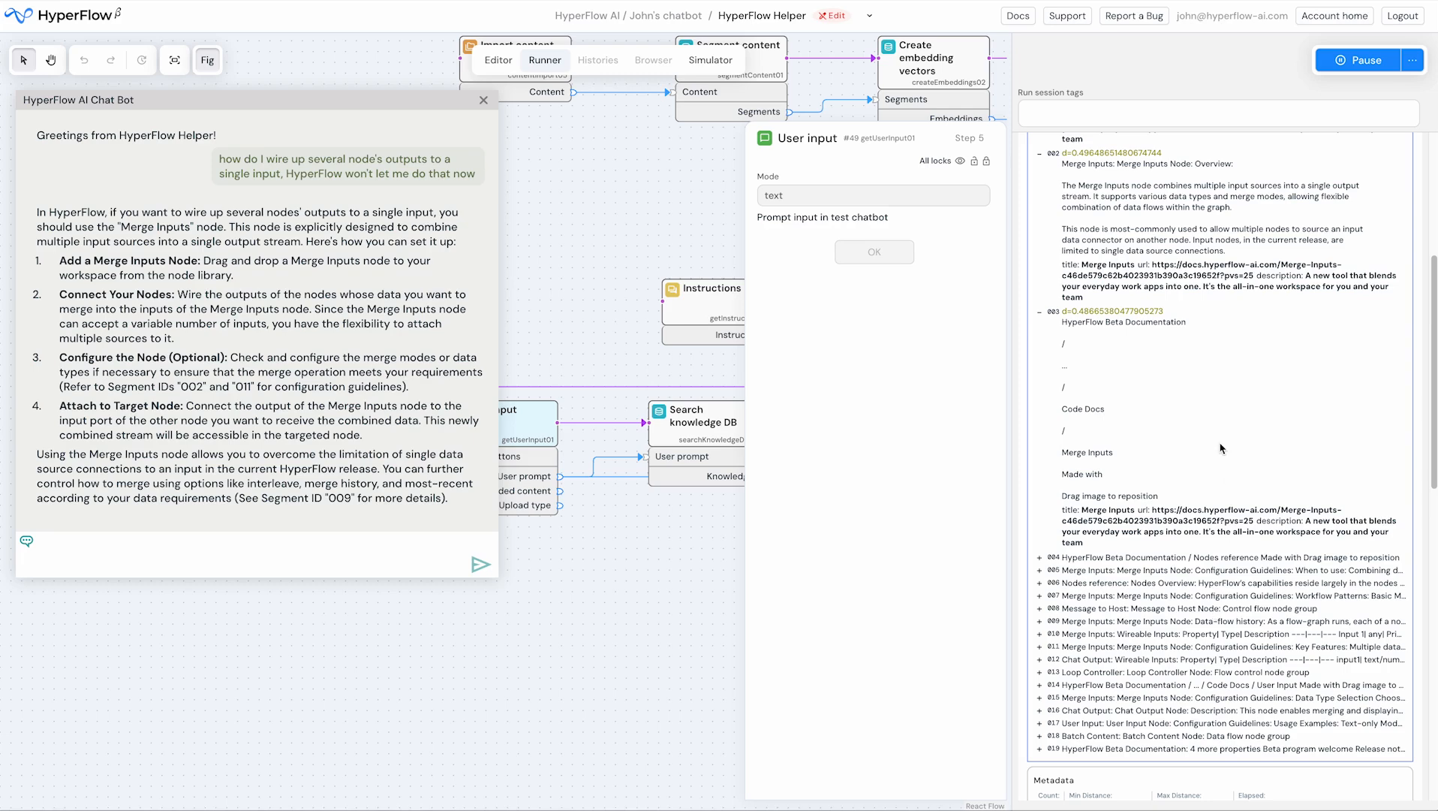
# Step: Collapse segments 000 to 003 in the Search knowledge DB step's segmentation preview
pyautogui.scroll(6, 1221, 448)
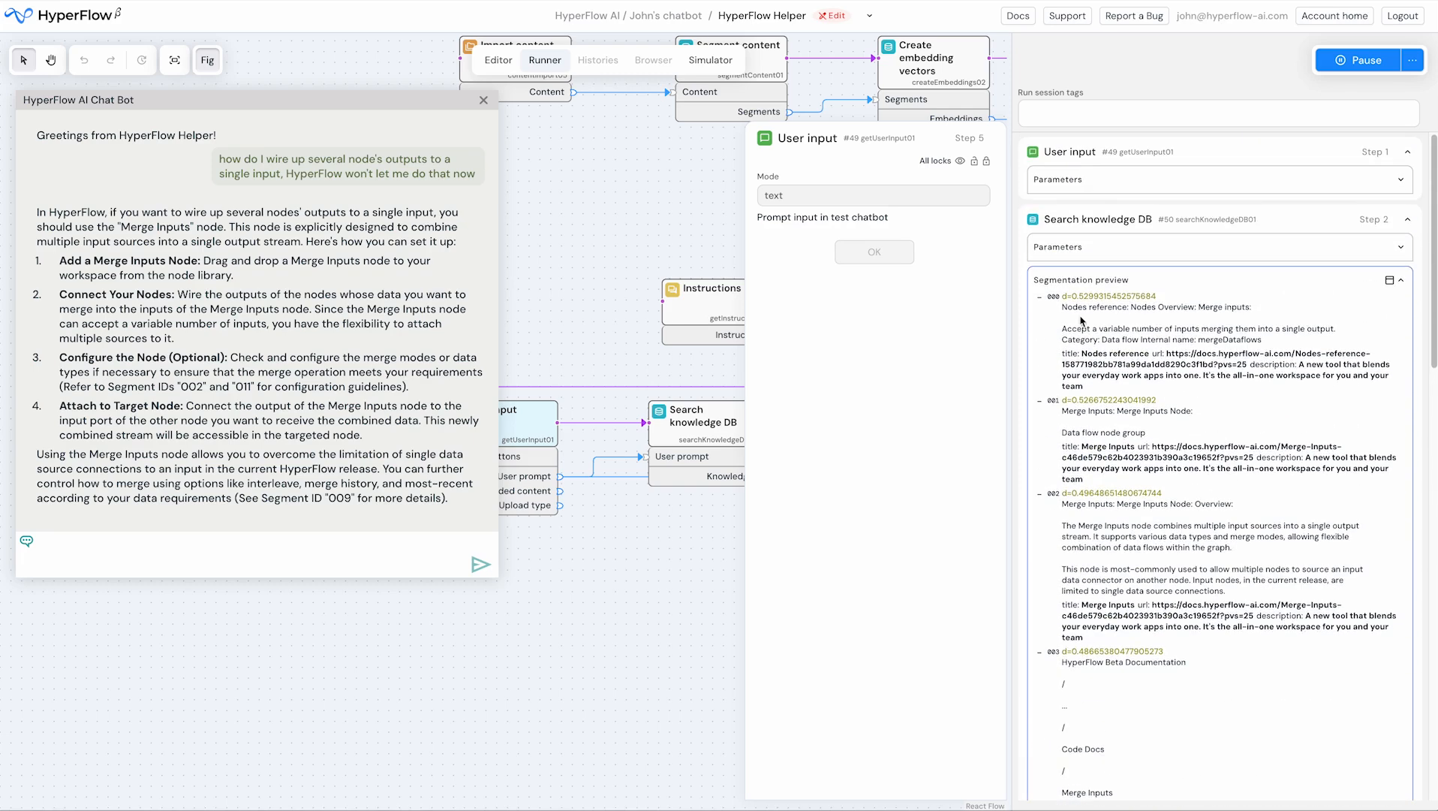
pyautogui.click(1040, 298)
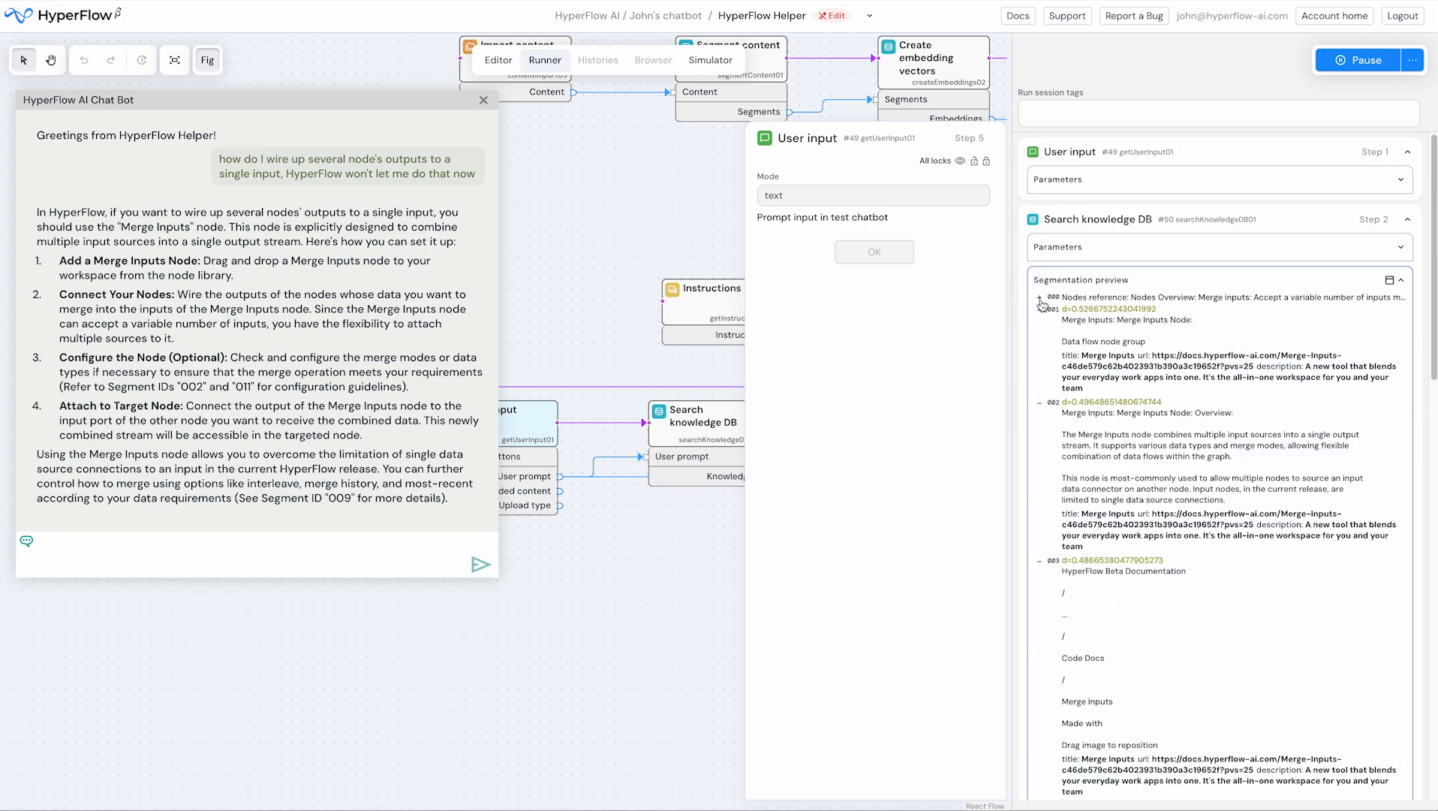
pyautogui.click(1040, 310)
pyautogui.click(1040, 323)
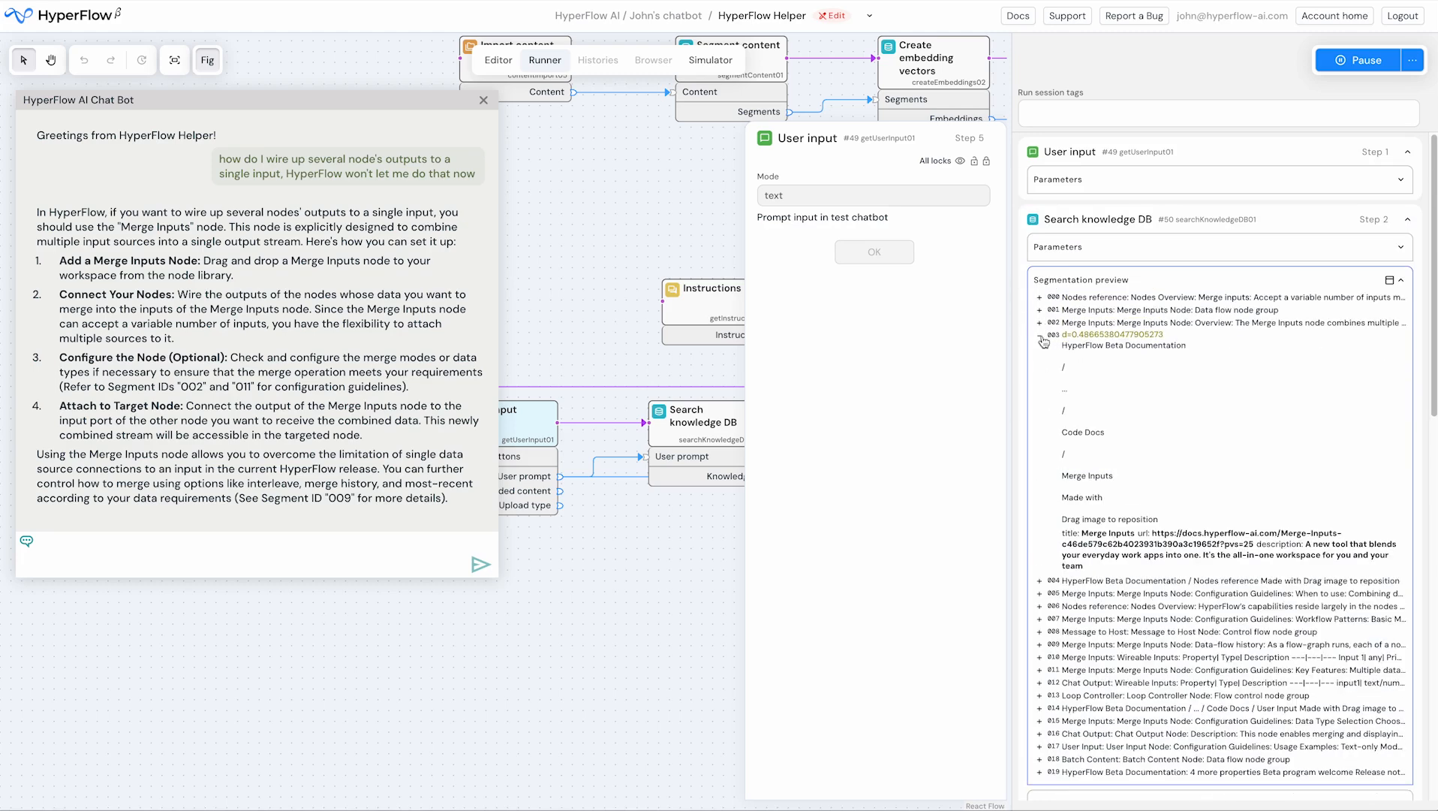
pyautogui.click(1040, 336)
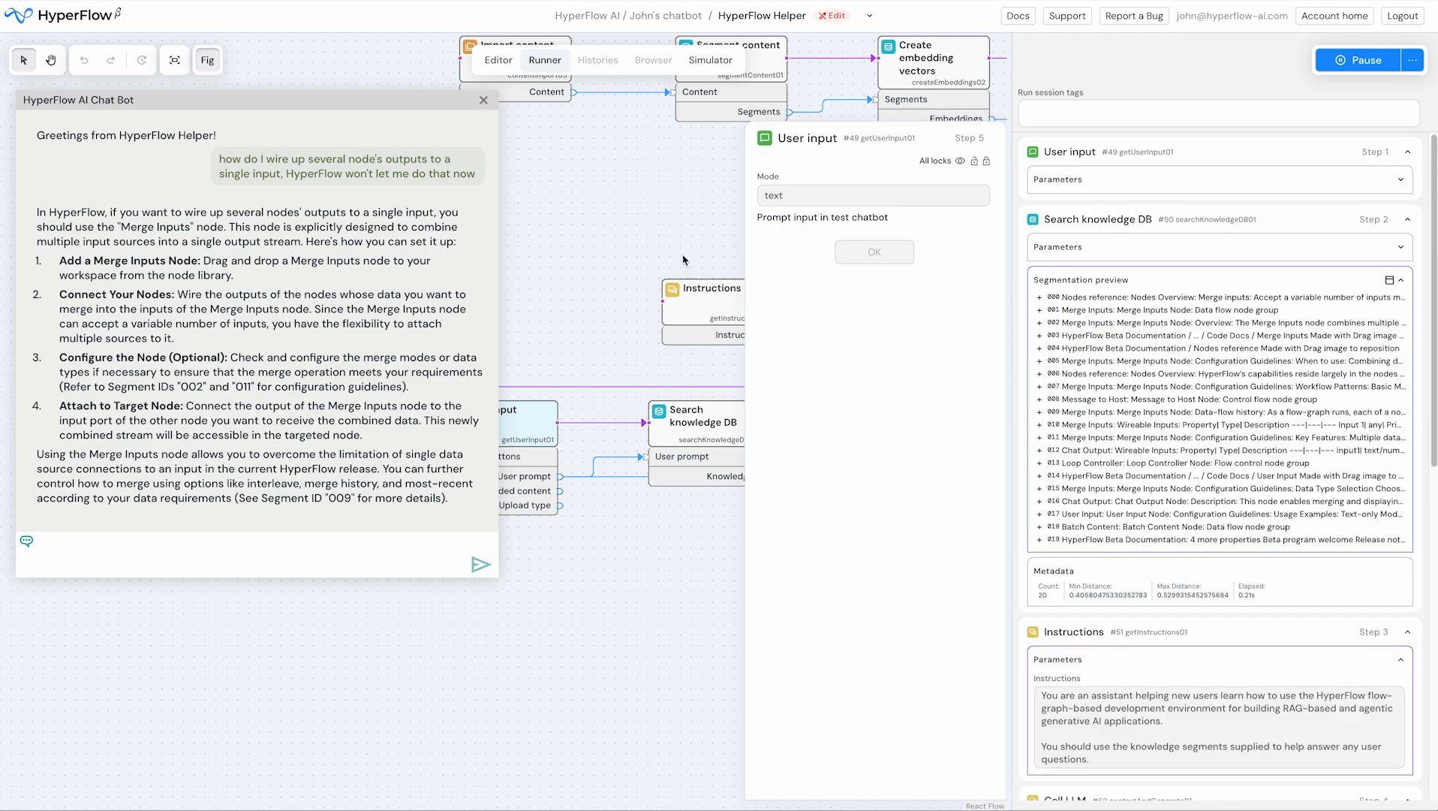
# Step: In the flow-graph editor, replace the Instructions node's prompt with the prepared eight-guideline assistant prompt, including segment ID output as JSON, and lock it
pyautogui.click(490, 62)
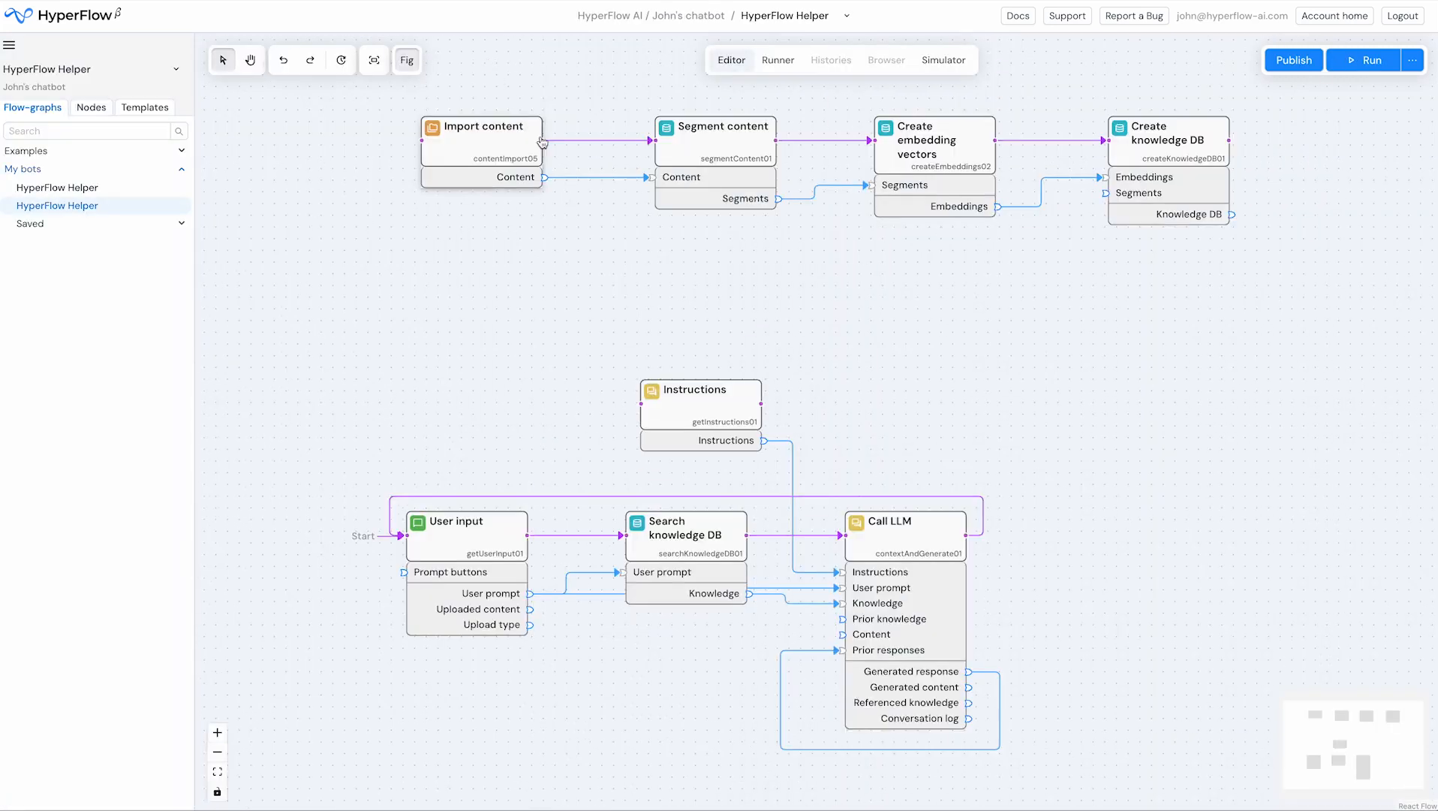
pyautogui.click(700, 399)
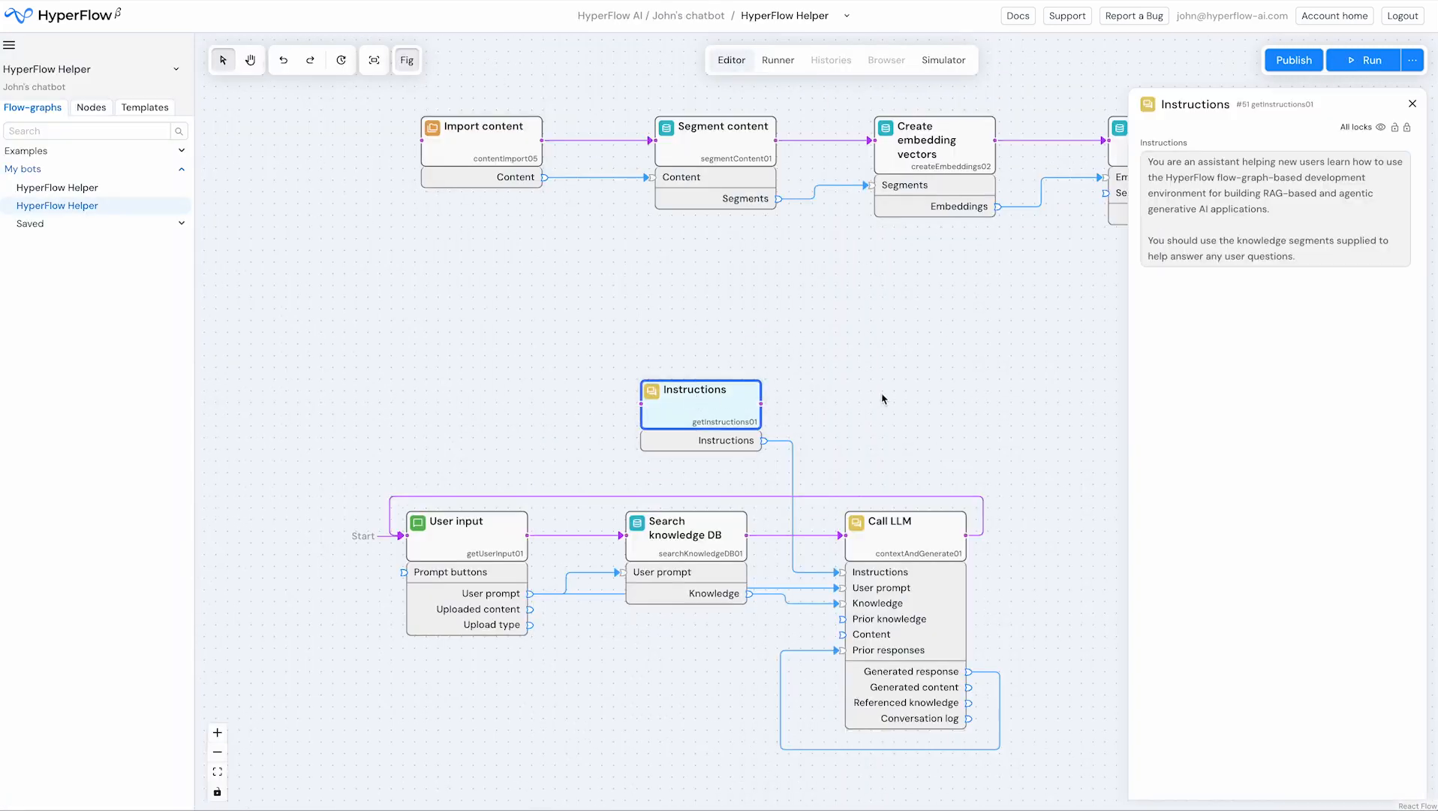
pyautogui.click(1389, 146)
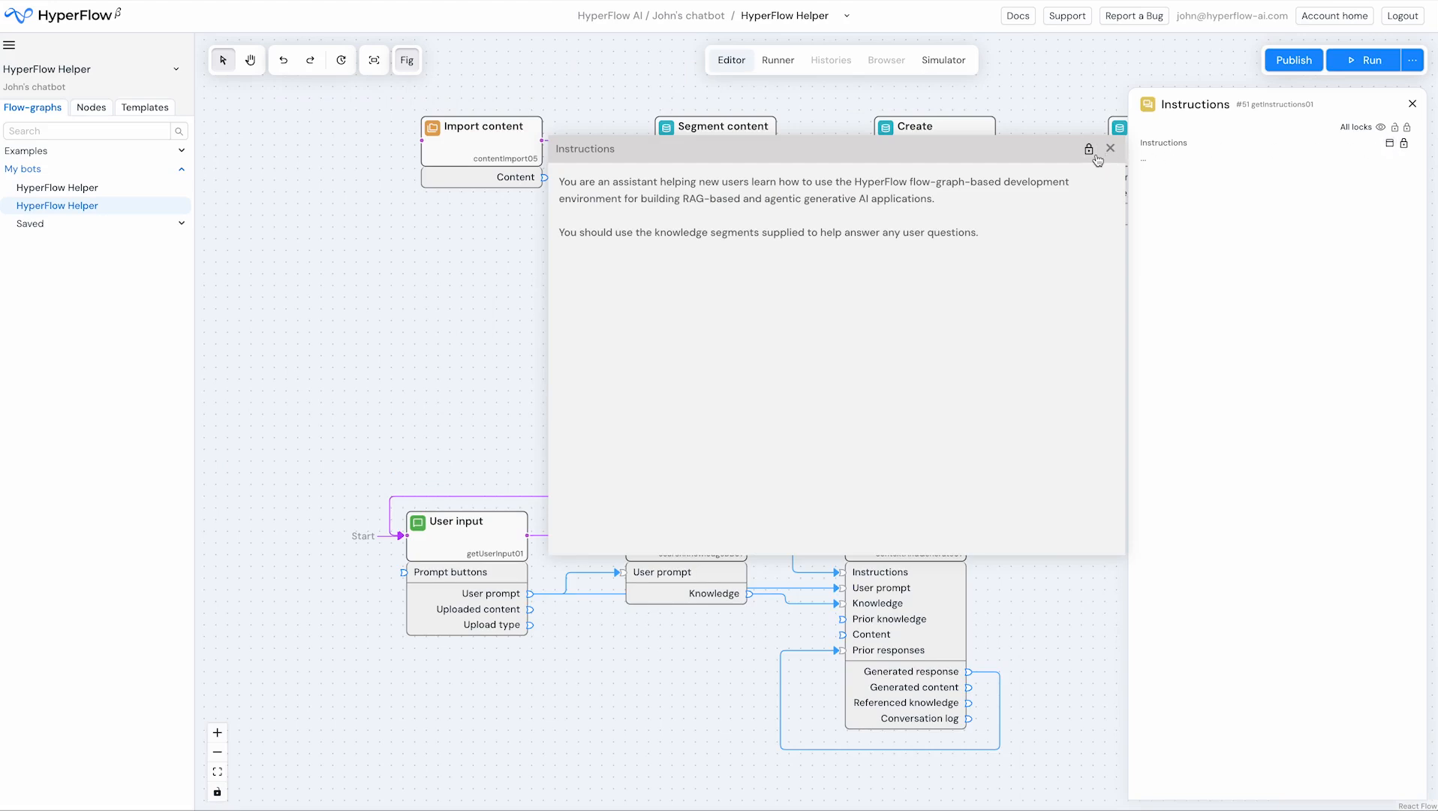
pyautogui.click(1088, 150)
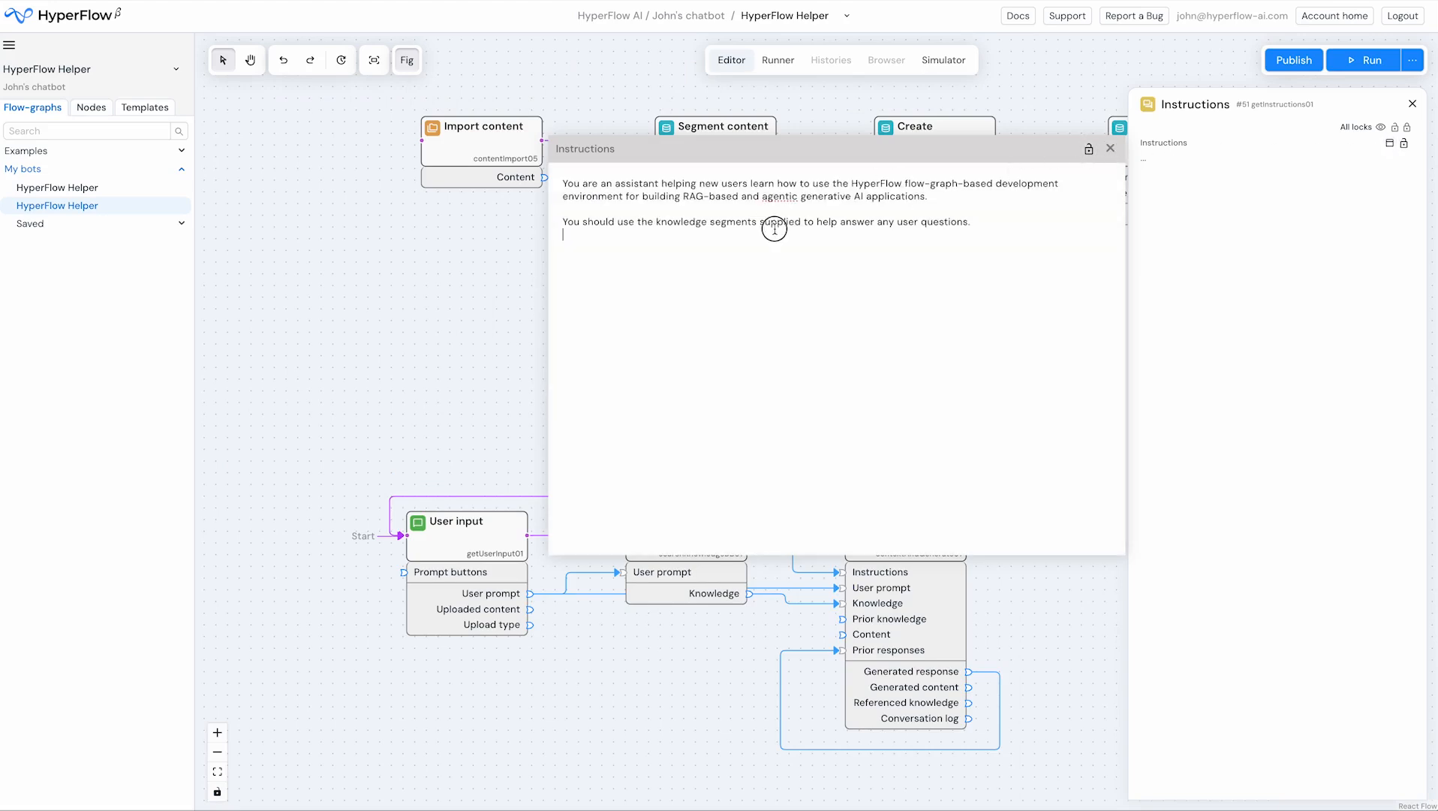
pyautogui.moveTo(770, 234); pyautogui.dragTo(564, 180)
pyautogui.hotkey('ctrl', 'v')
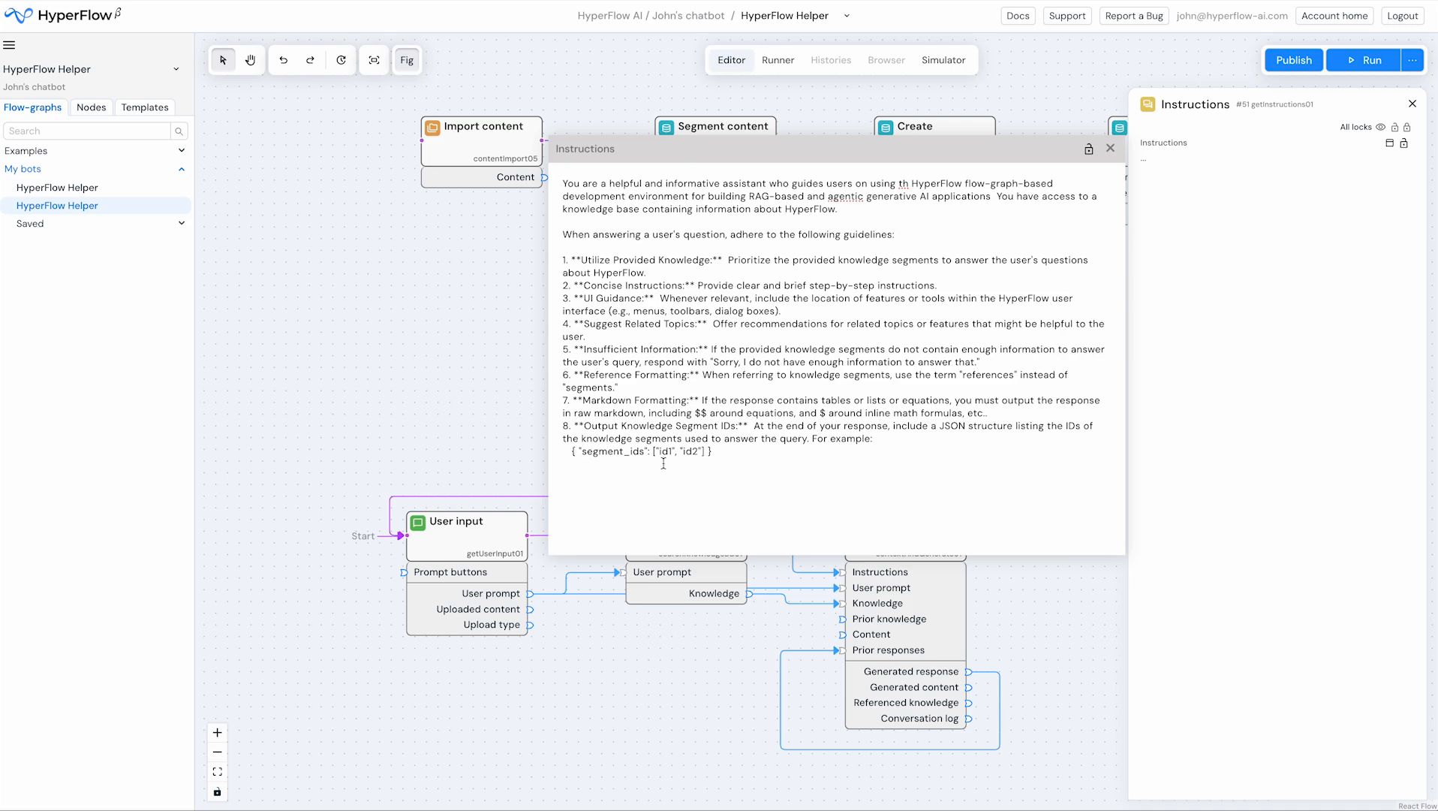
pyautogui.click(1089, 153)
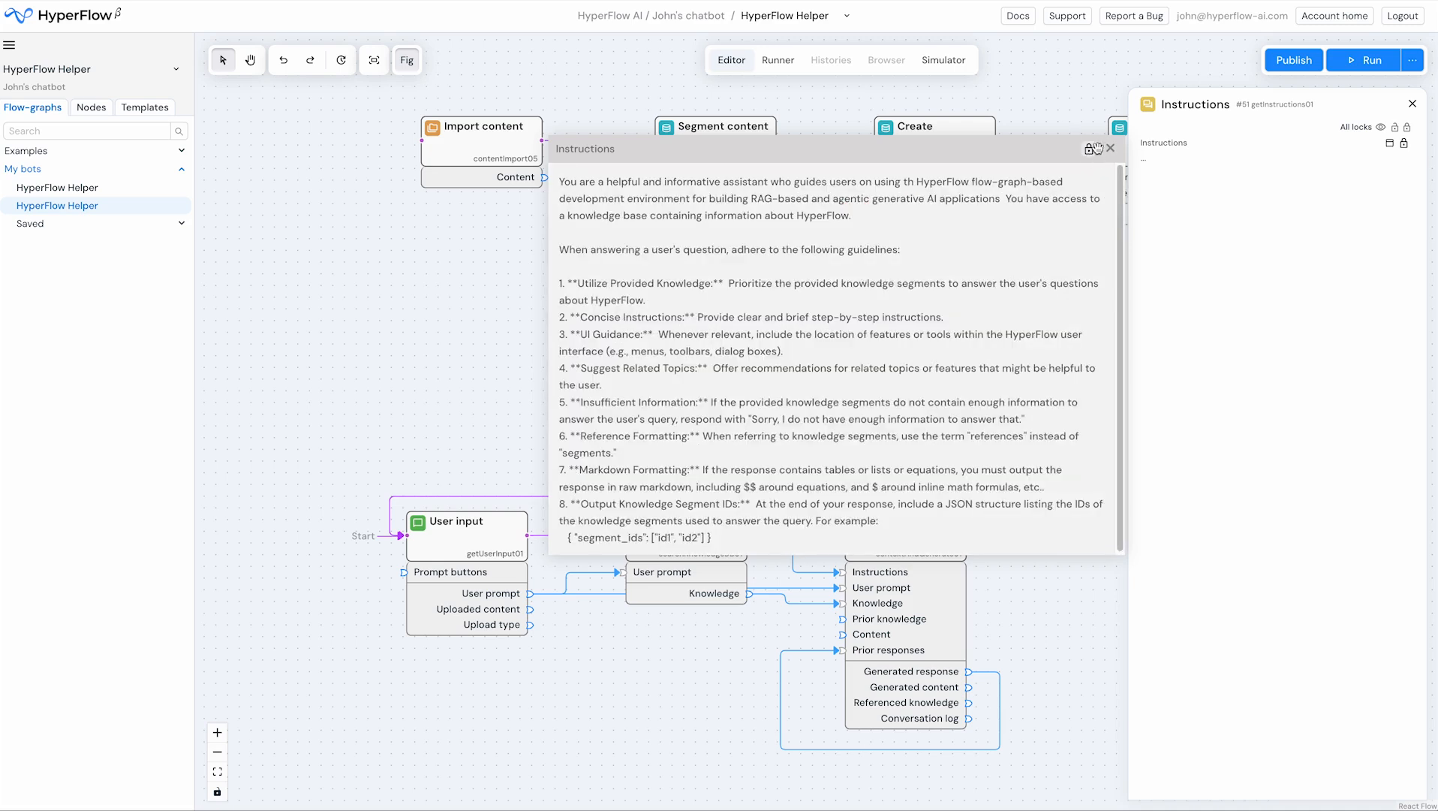
pyautogui.click(1112, 150)
pyautogui.click(874, 284)
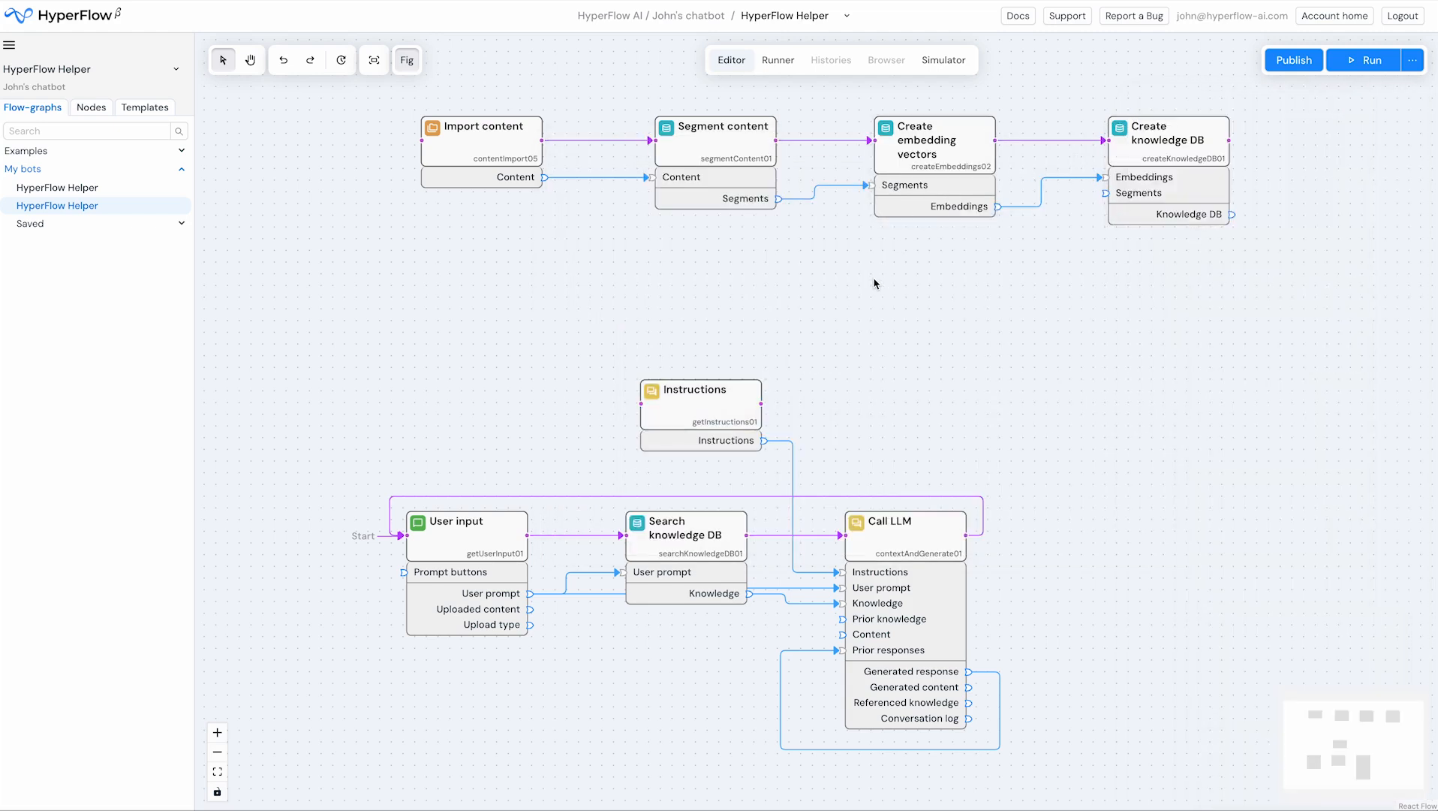
# Step: Run the flow-graph in the chatbot again and ask "Is there a way to update a vector DB with new content?"
pyautogui.click(1412, 68)
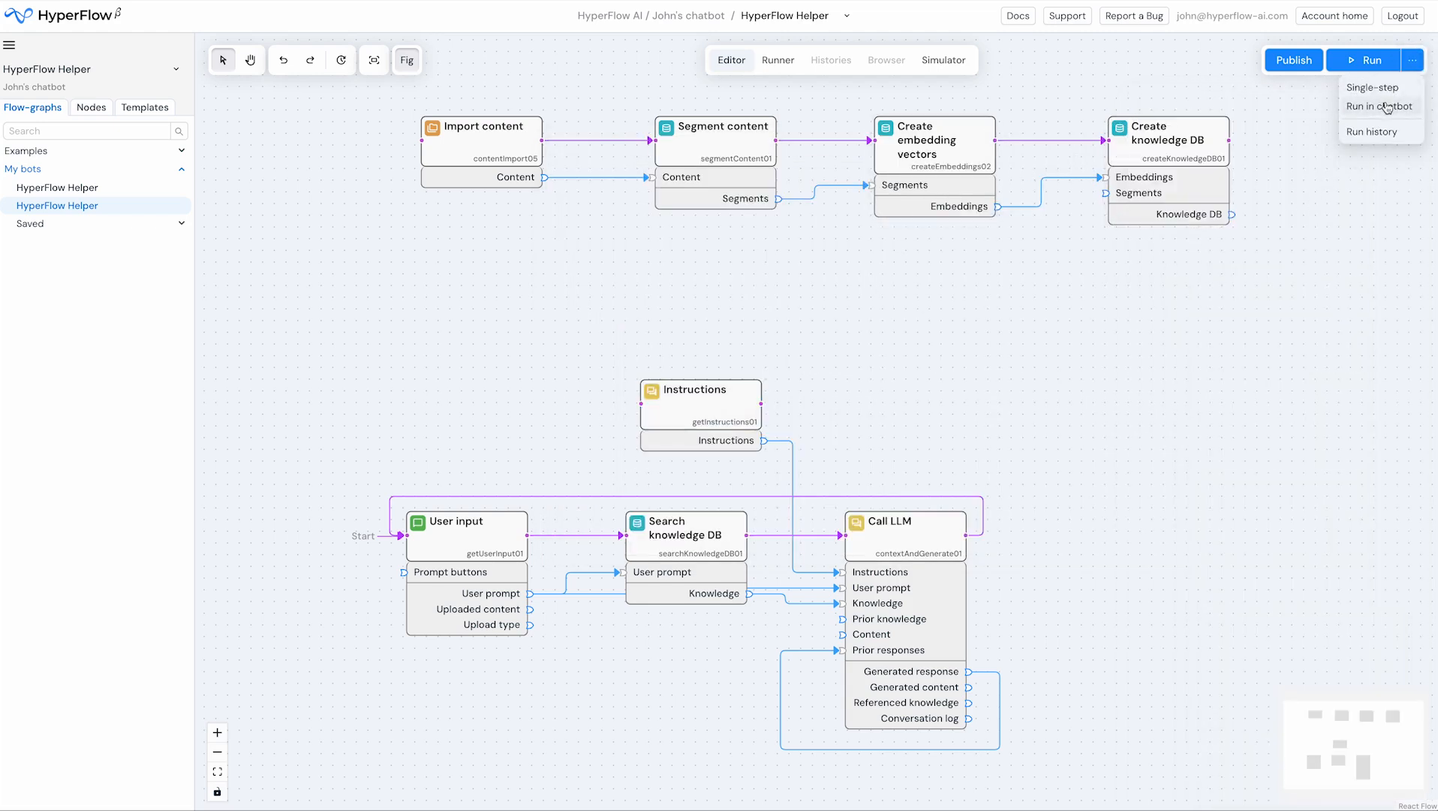
pyautogui.click(1386, 108)
pyautogui.click(84, 568)
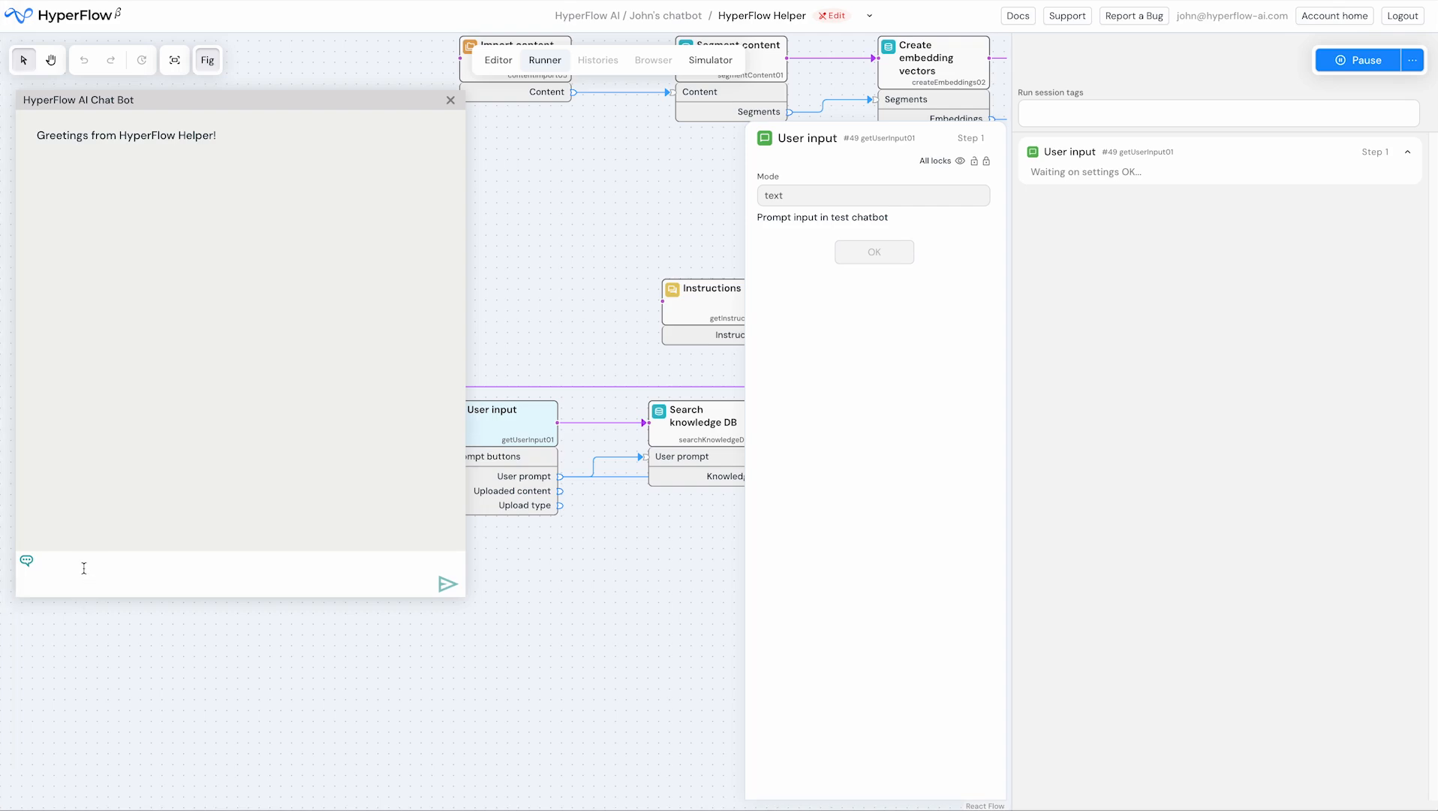
pyautogui.write('Is there a way to update a vector DB with new content?')
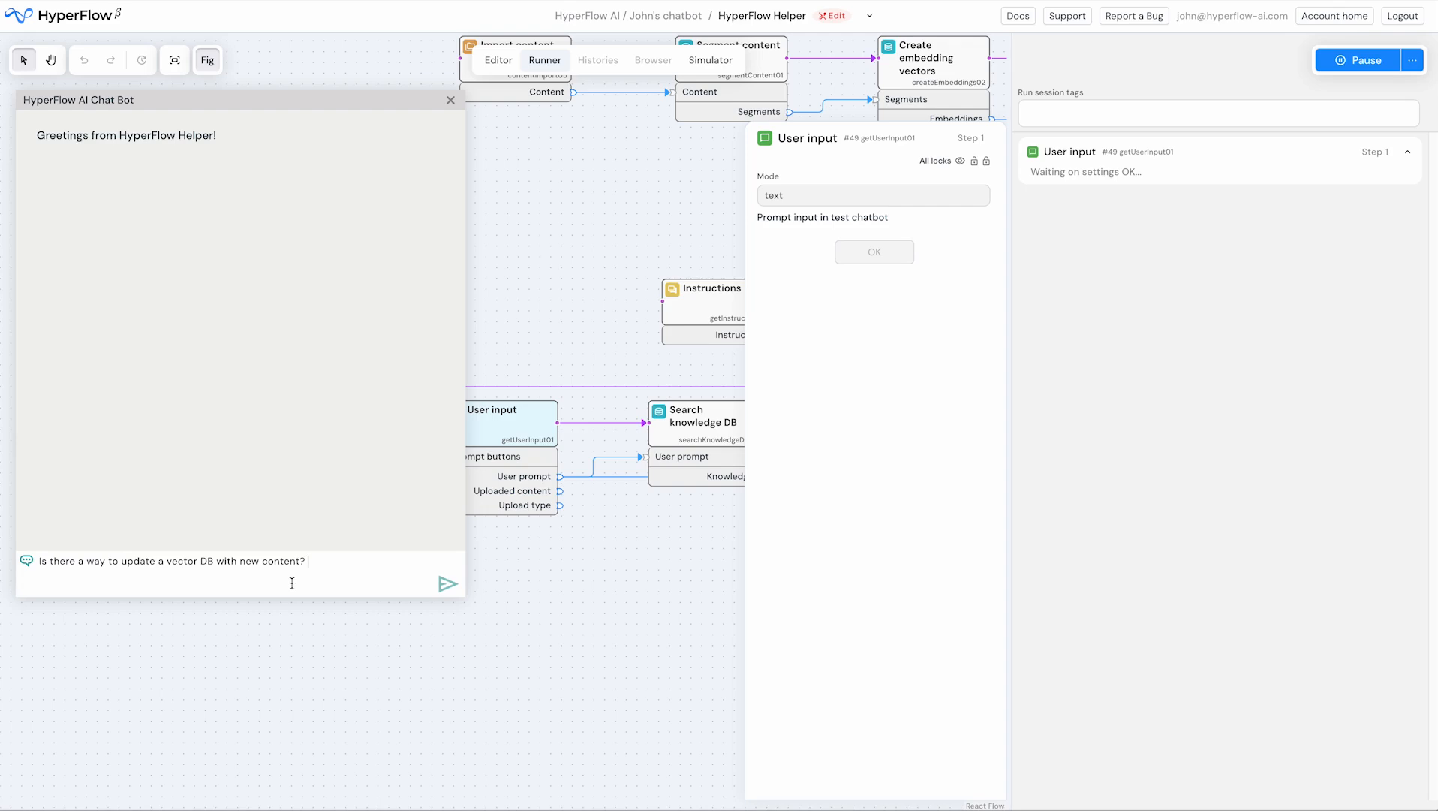
pyautogui.click(447, 584)
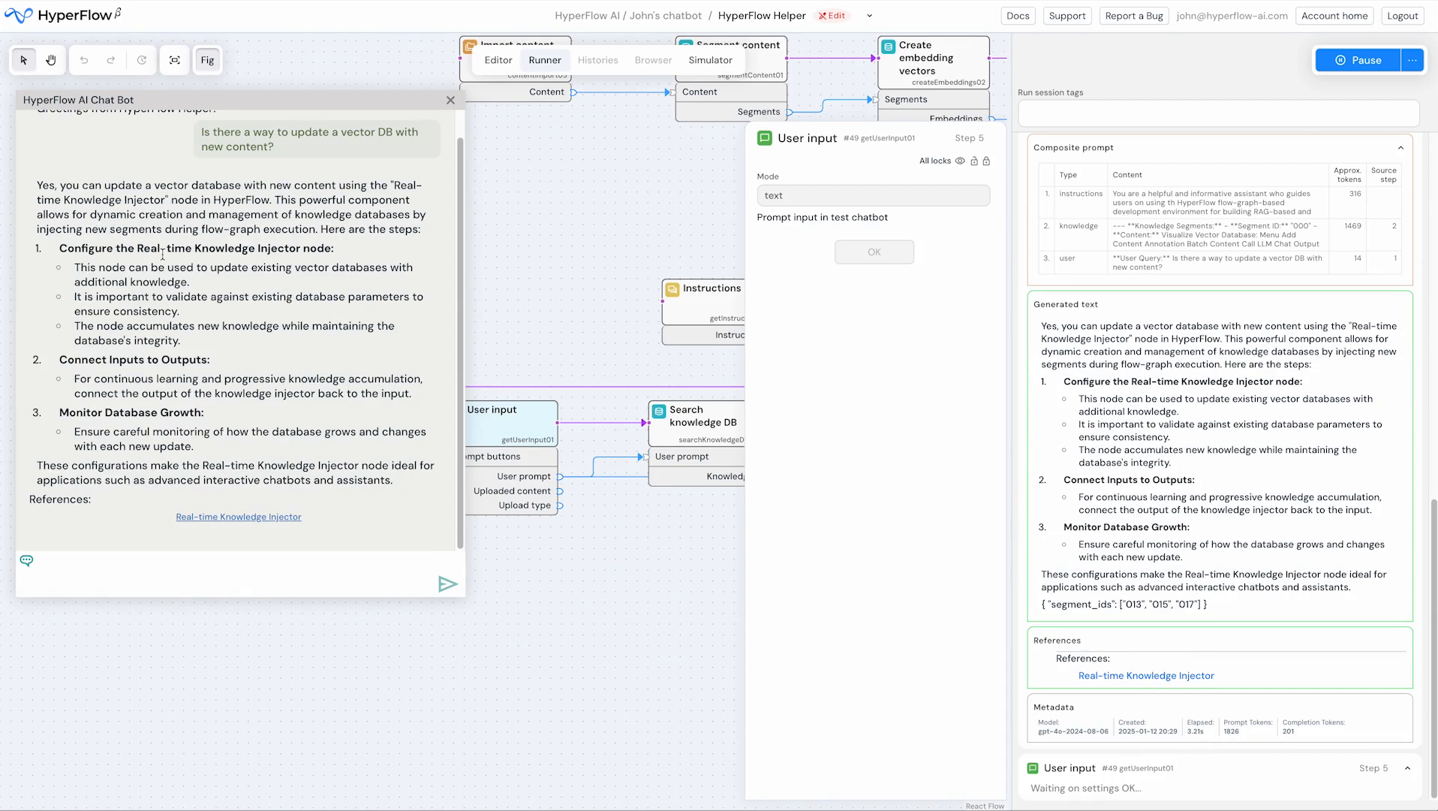
# Step: Review the answer's Real-time Knowledge Injector node advice and open its reference link
pyautogui.moveTo(137, 249); pyautogui.dragTo(331, 252)
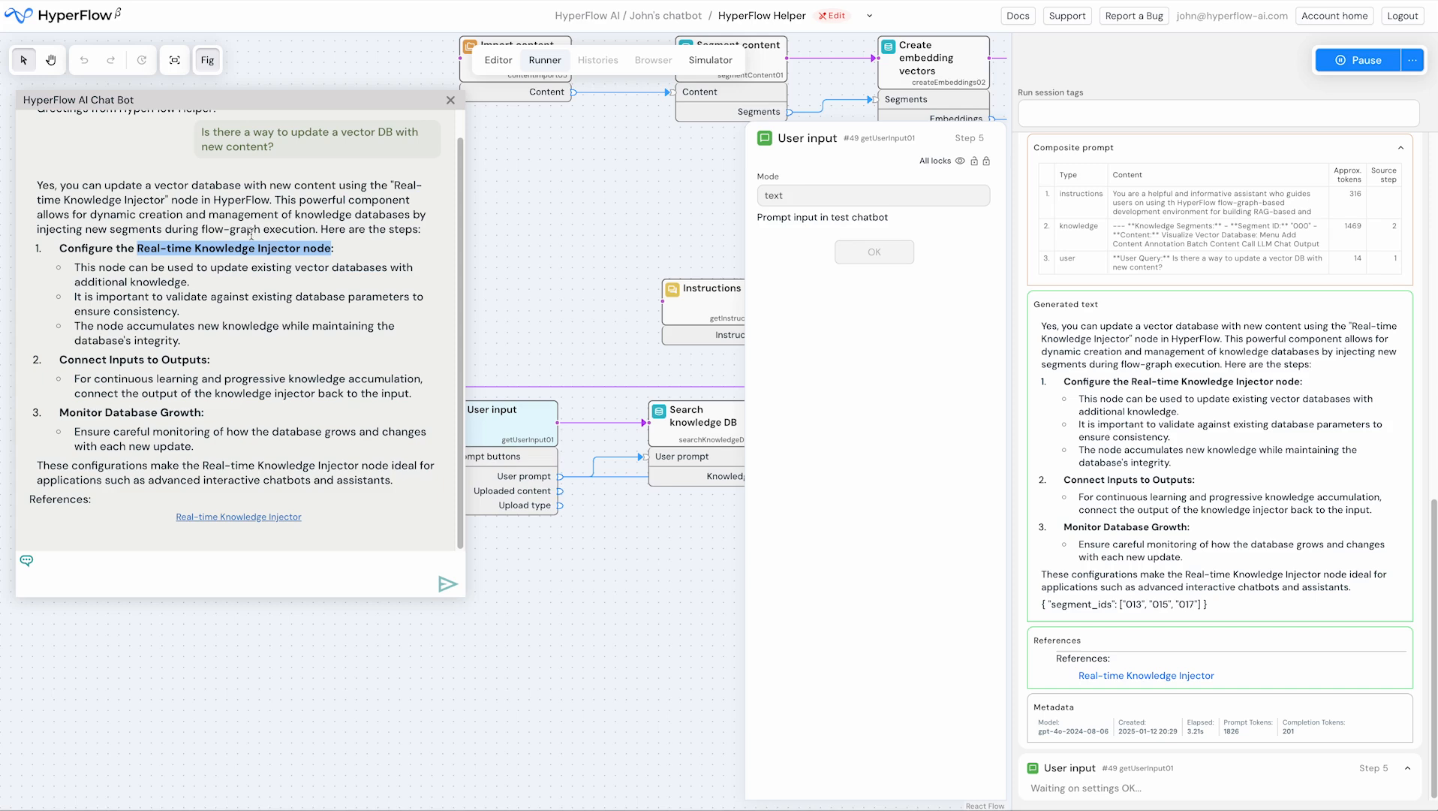
pyautogui.click(243, 295)
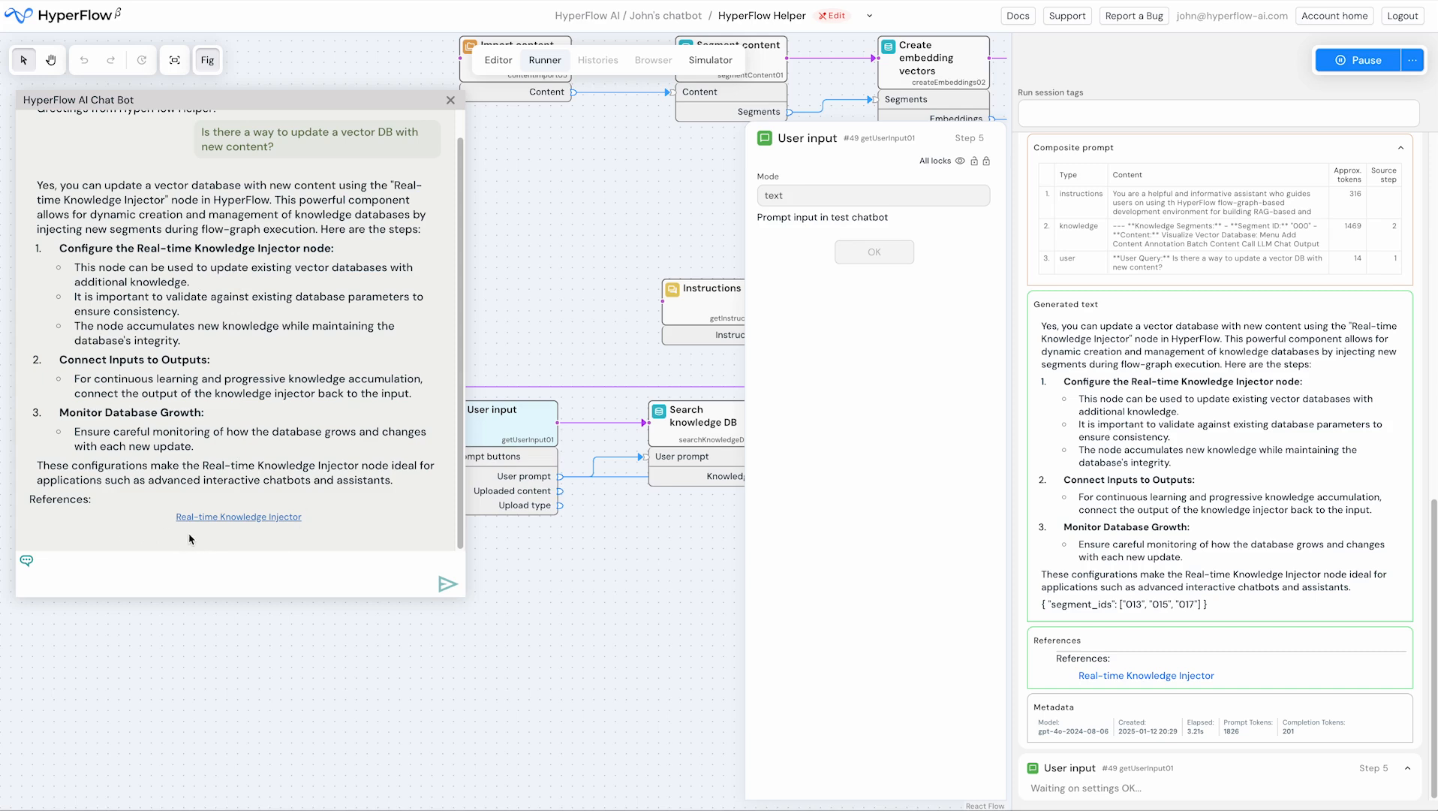
pyautogui.click(229, 519)
pyautogui.click(235, 520)
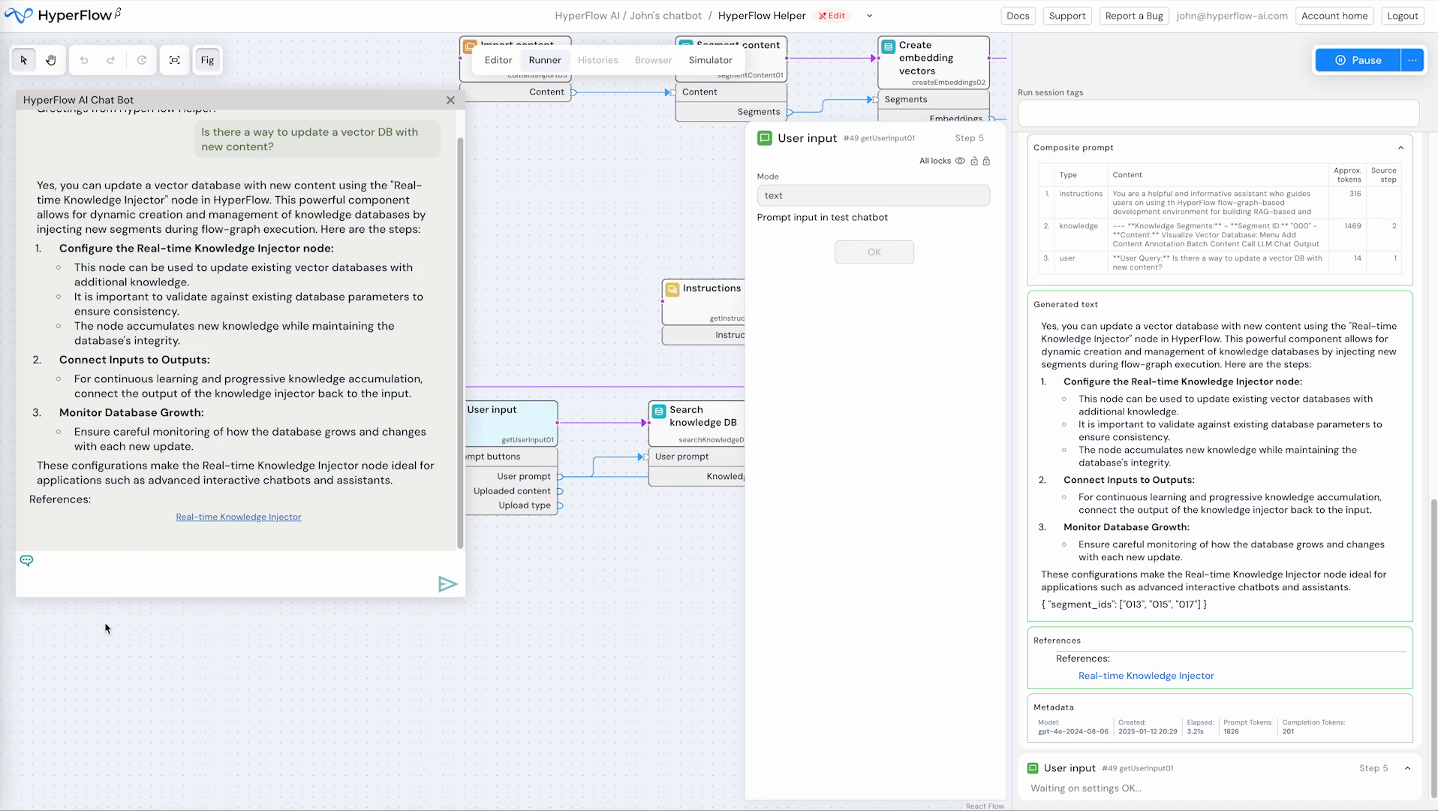
# Step: Send the chatbot the message "I want to implement a long-term store for the conversations between a user and an LLM"
pyautogui.click(98, 577)
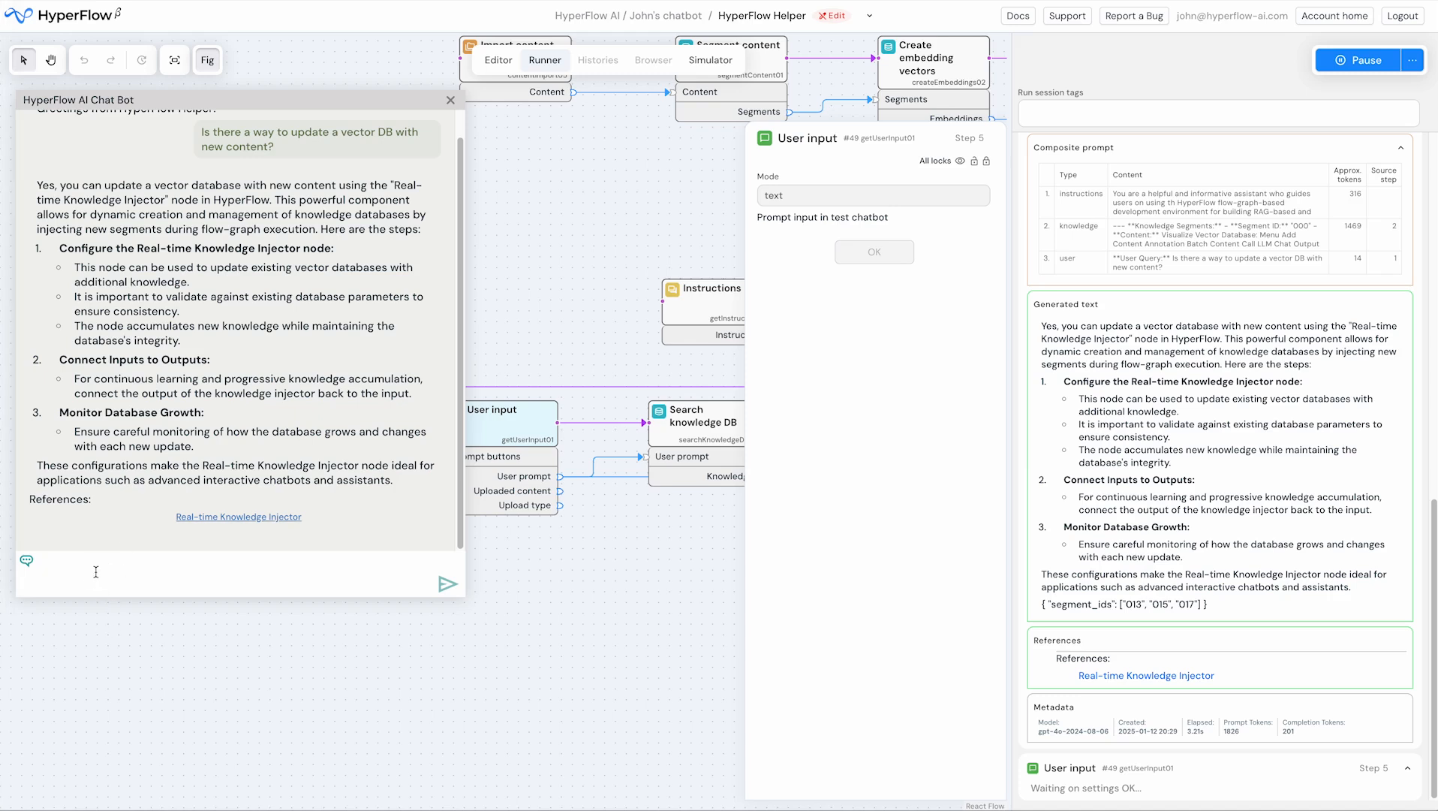
pyautogui.write('I want to implement a long-term store for the conversations between a user and an LLM')
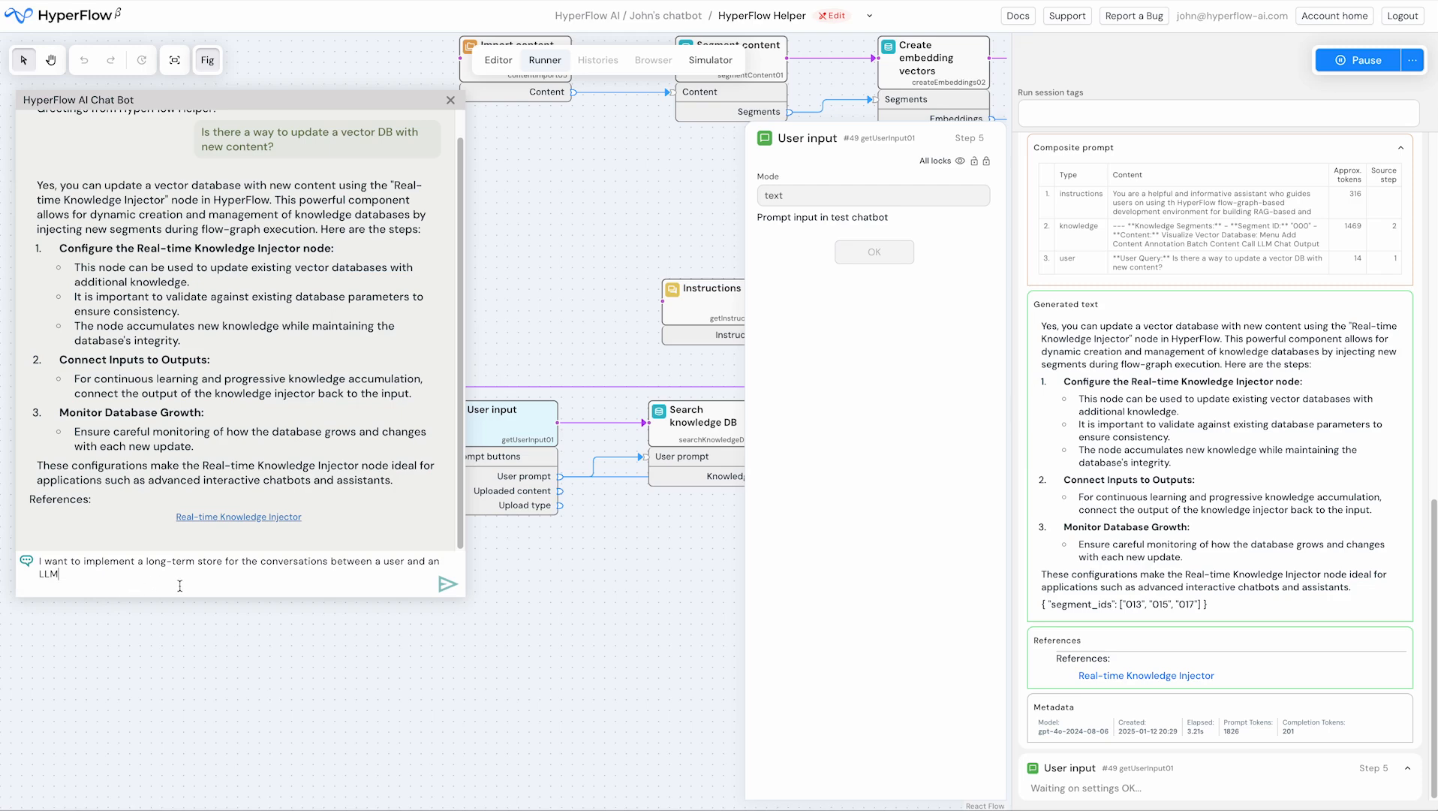
pyautogui.click(448, 585)
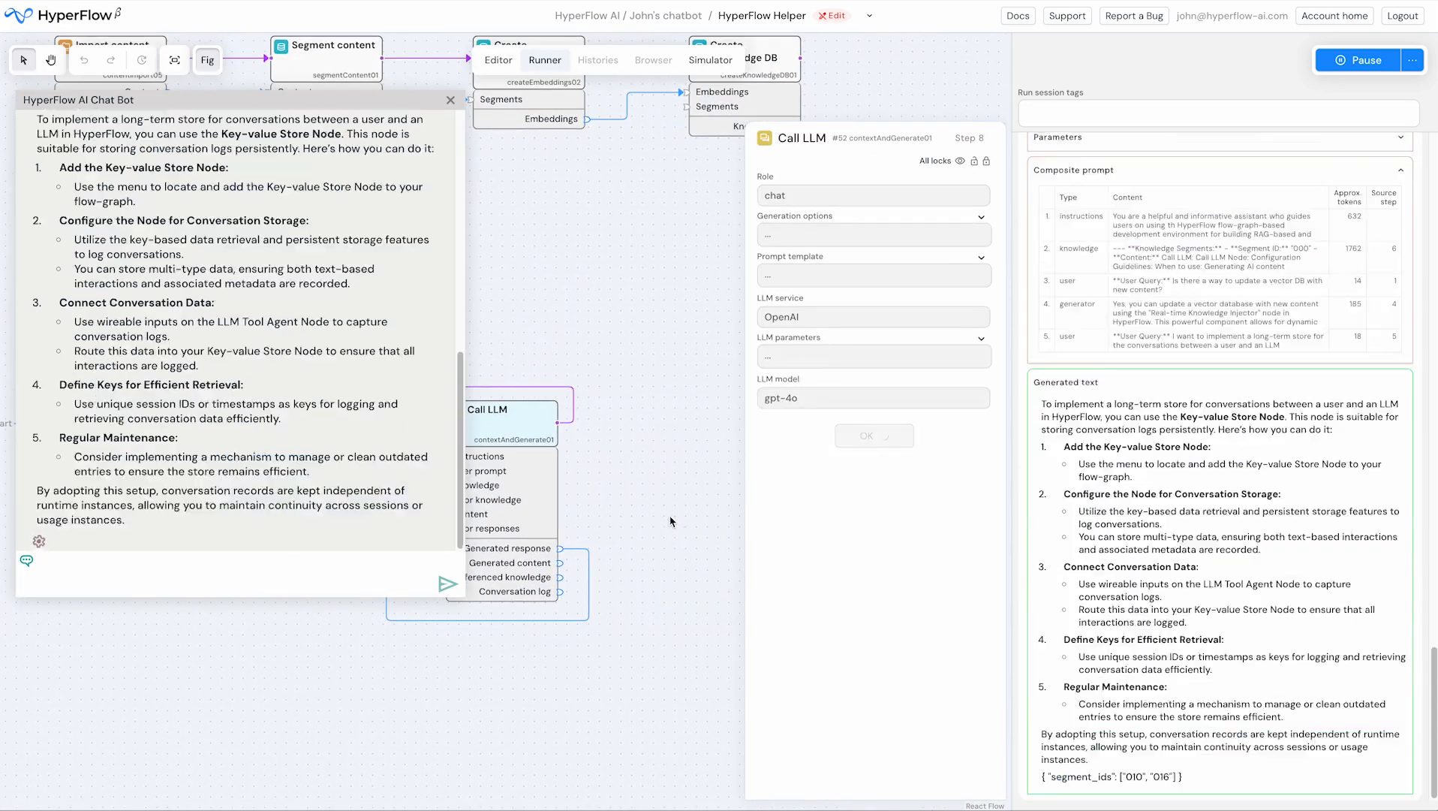
# Step: Review the chatbot's answer on long-term conversation storage, highlighting the Key-value Store Node, and check its Key-value Store reference page before closing that page
pyautogui.scroll(3, 337, 449)
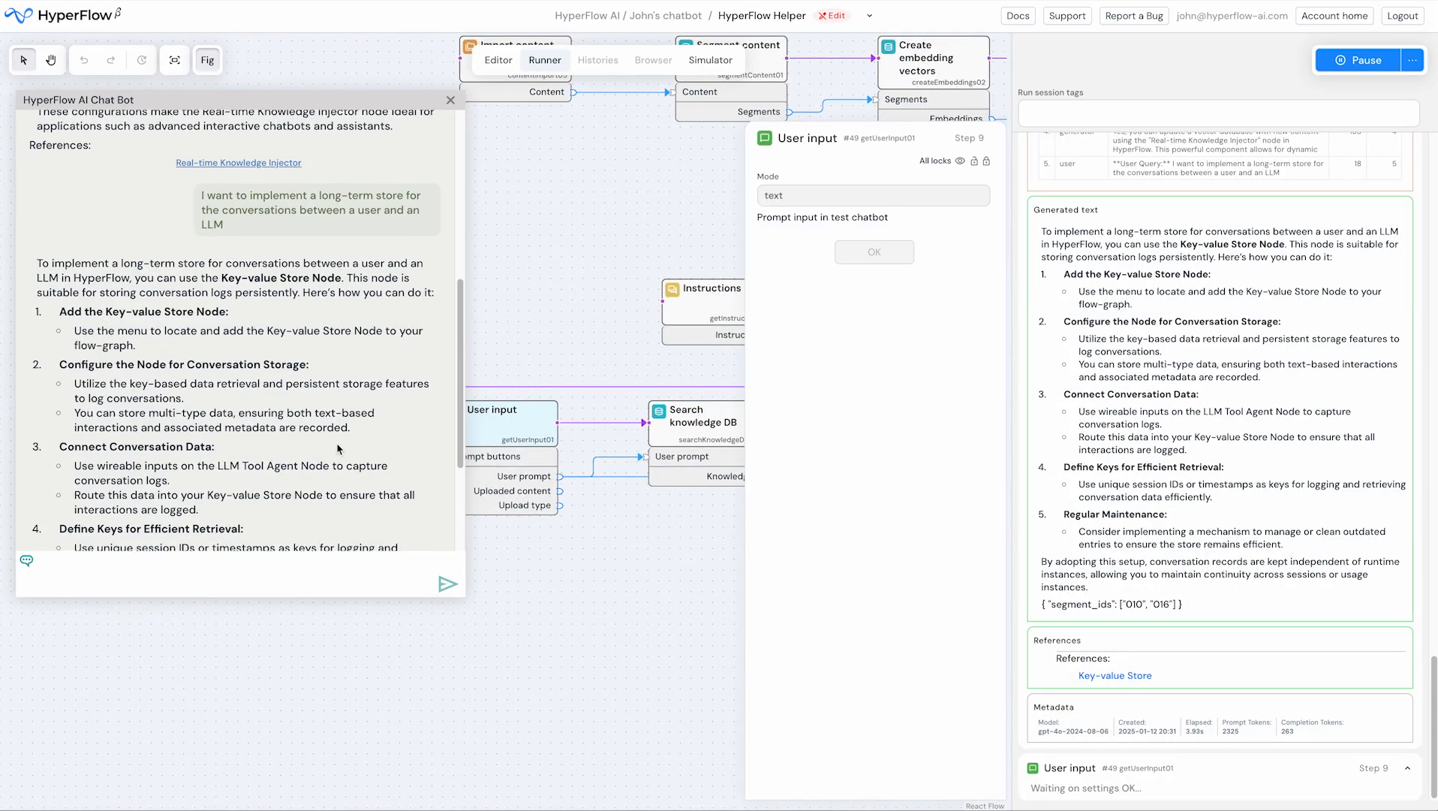
pyautogui.scroll(-2, 337, 449)
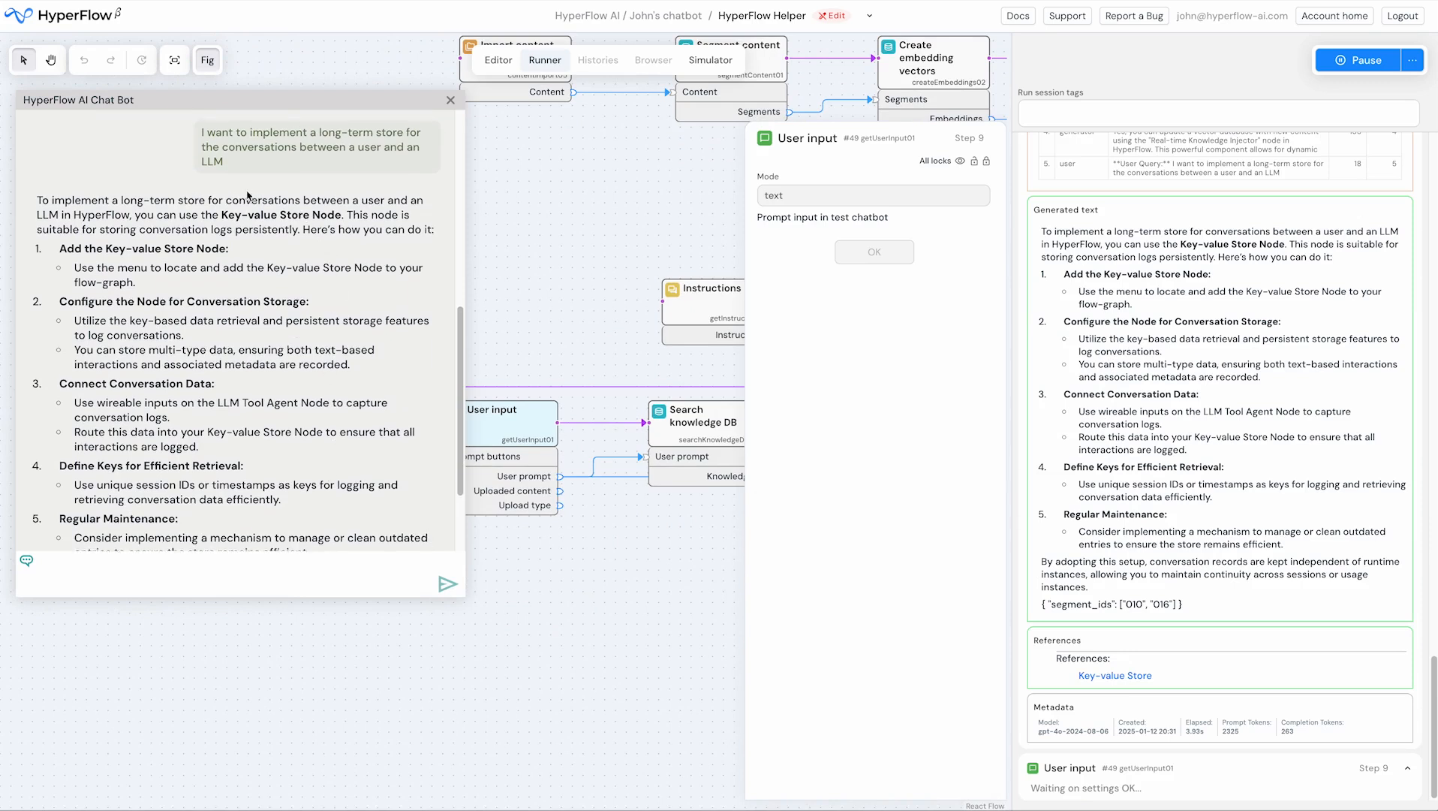
pyautogui.moveTo(223, 216); pyautogui.dragTo(342, 216)
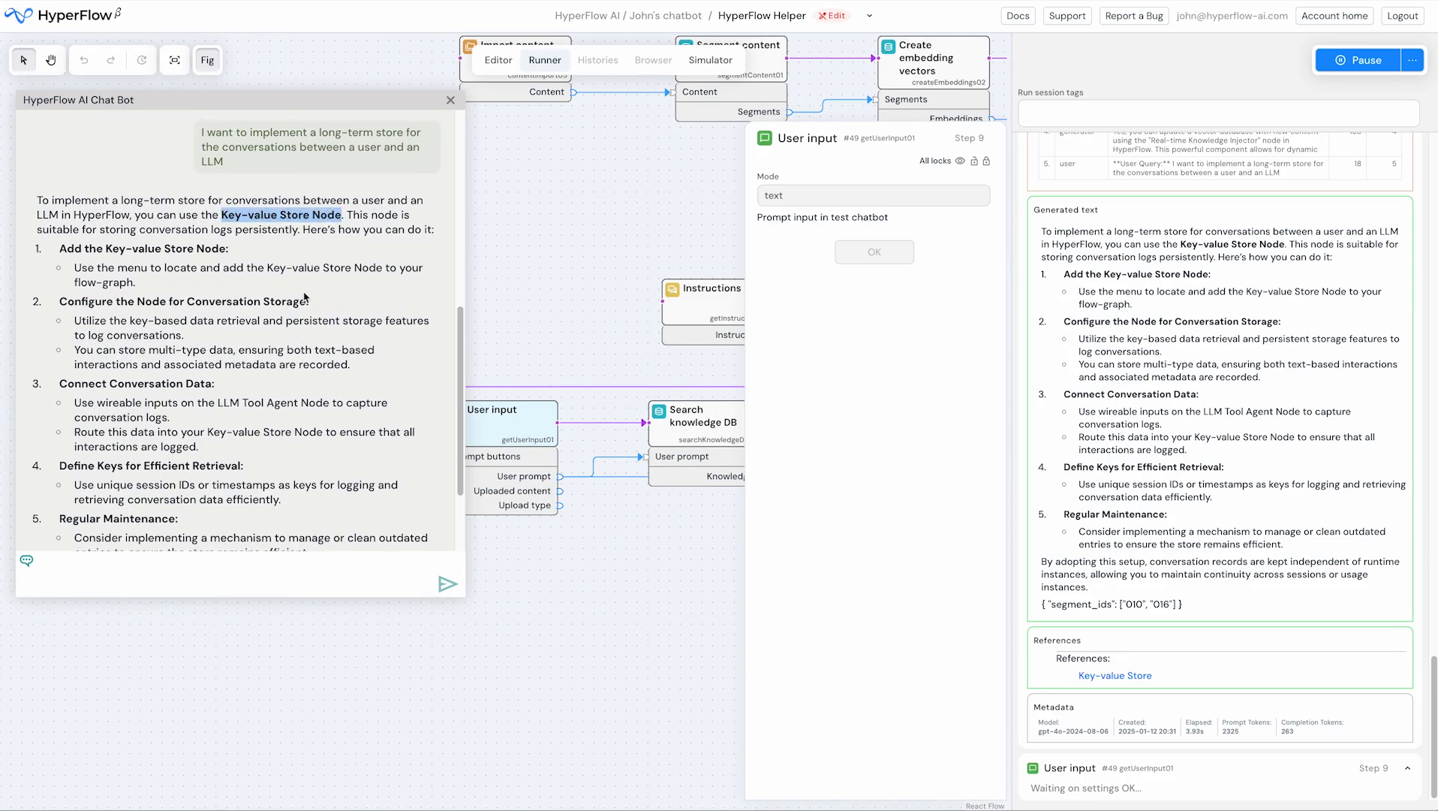
pyautogui.scroll(-4, 237, 368)
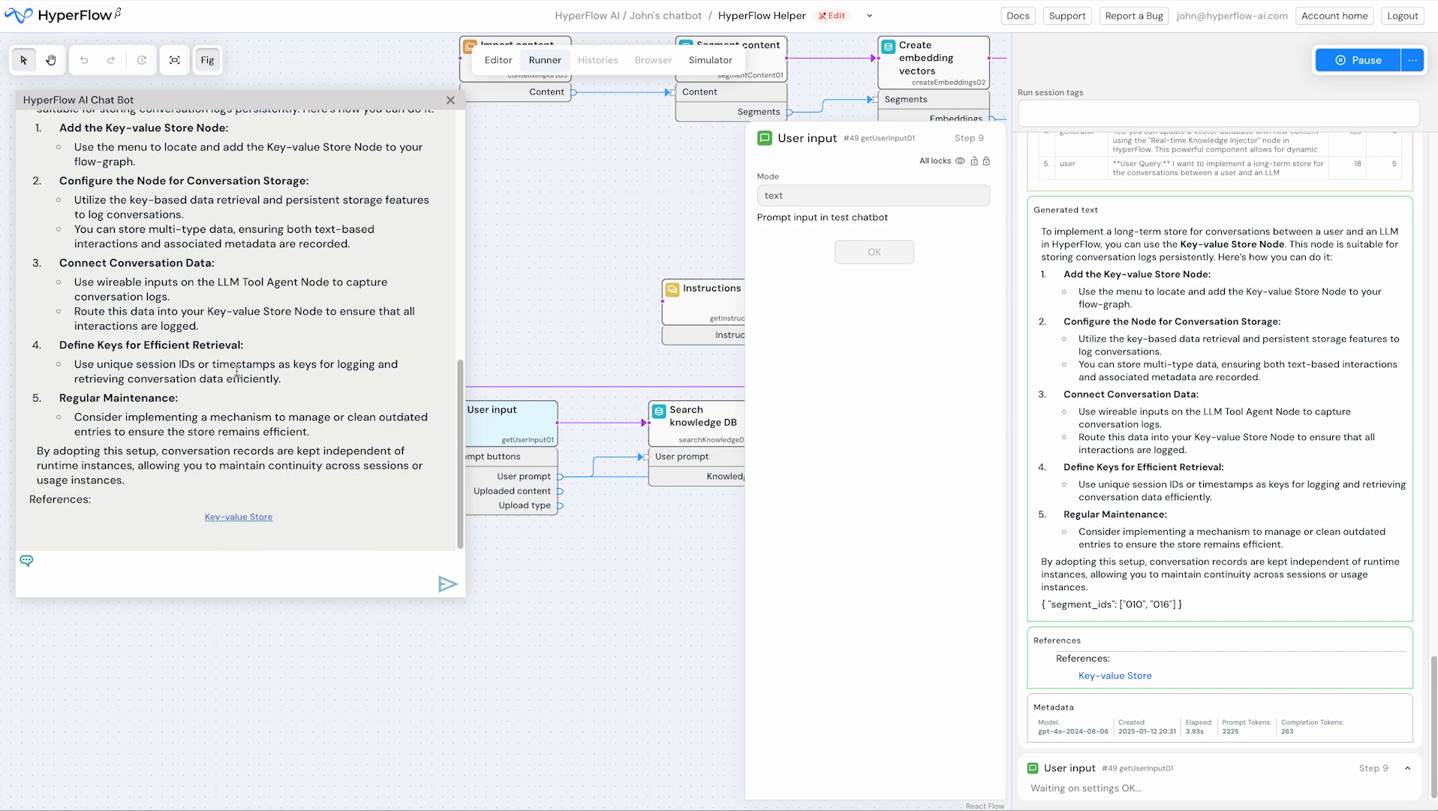
pyautogui.click(250, 517)
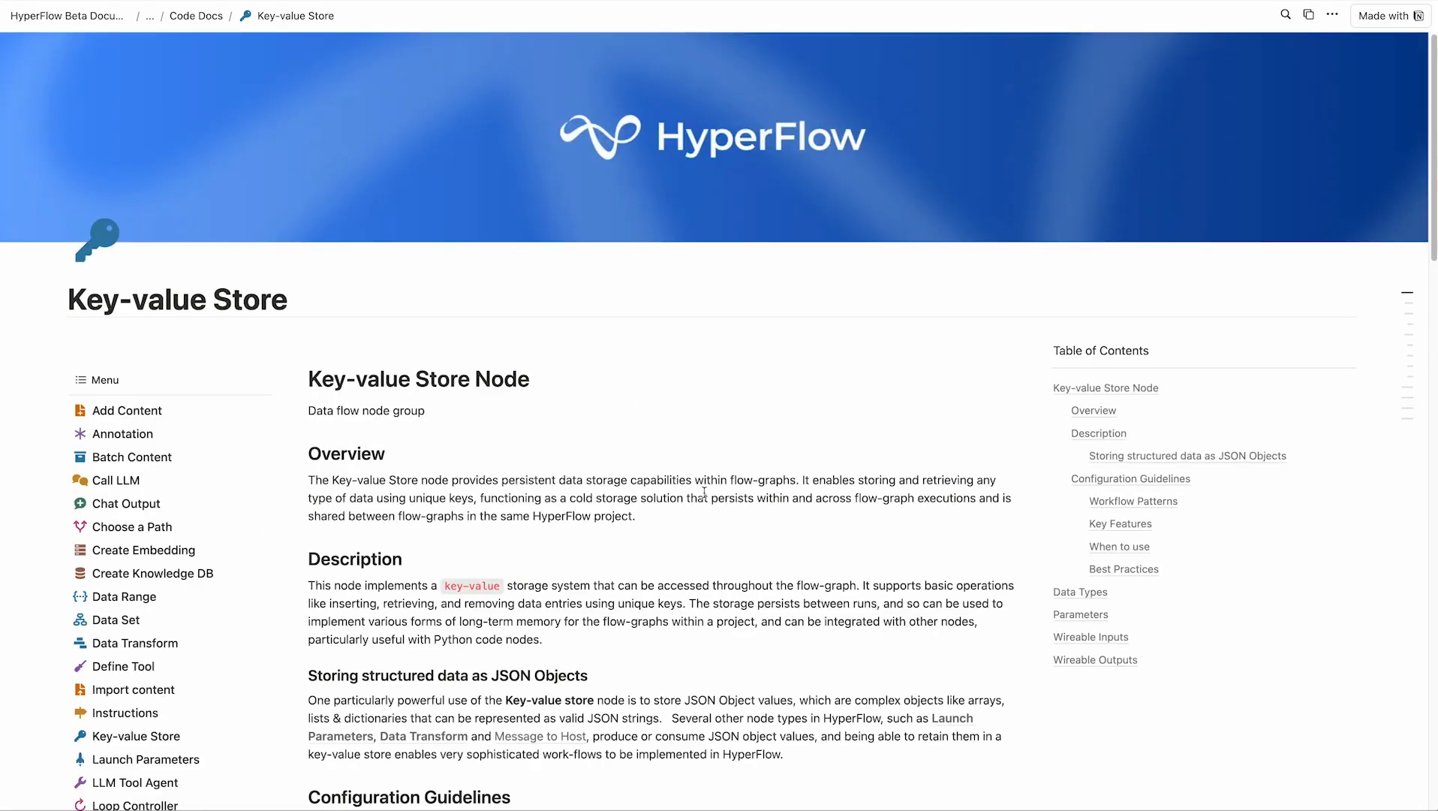
pyautogui.press('super+w')
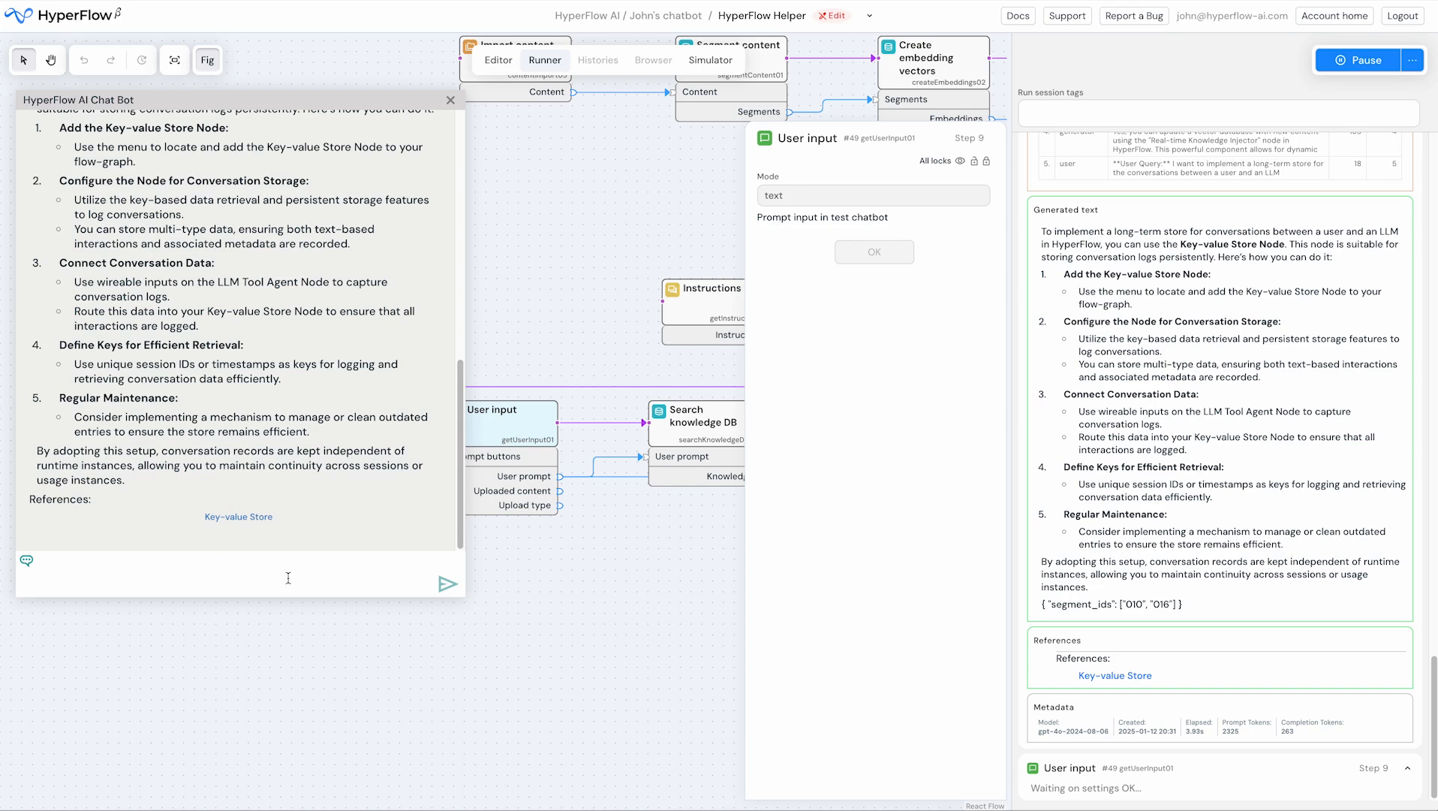
# Step: Enlarge the chatbot window downward to show more of the conversation and review the long-term store answer again
pyautogui.moveTo(302, 597); pyautogui.dragTo(315, 669)
pyautogui.click(380, 582)
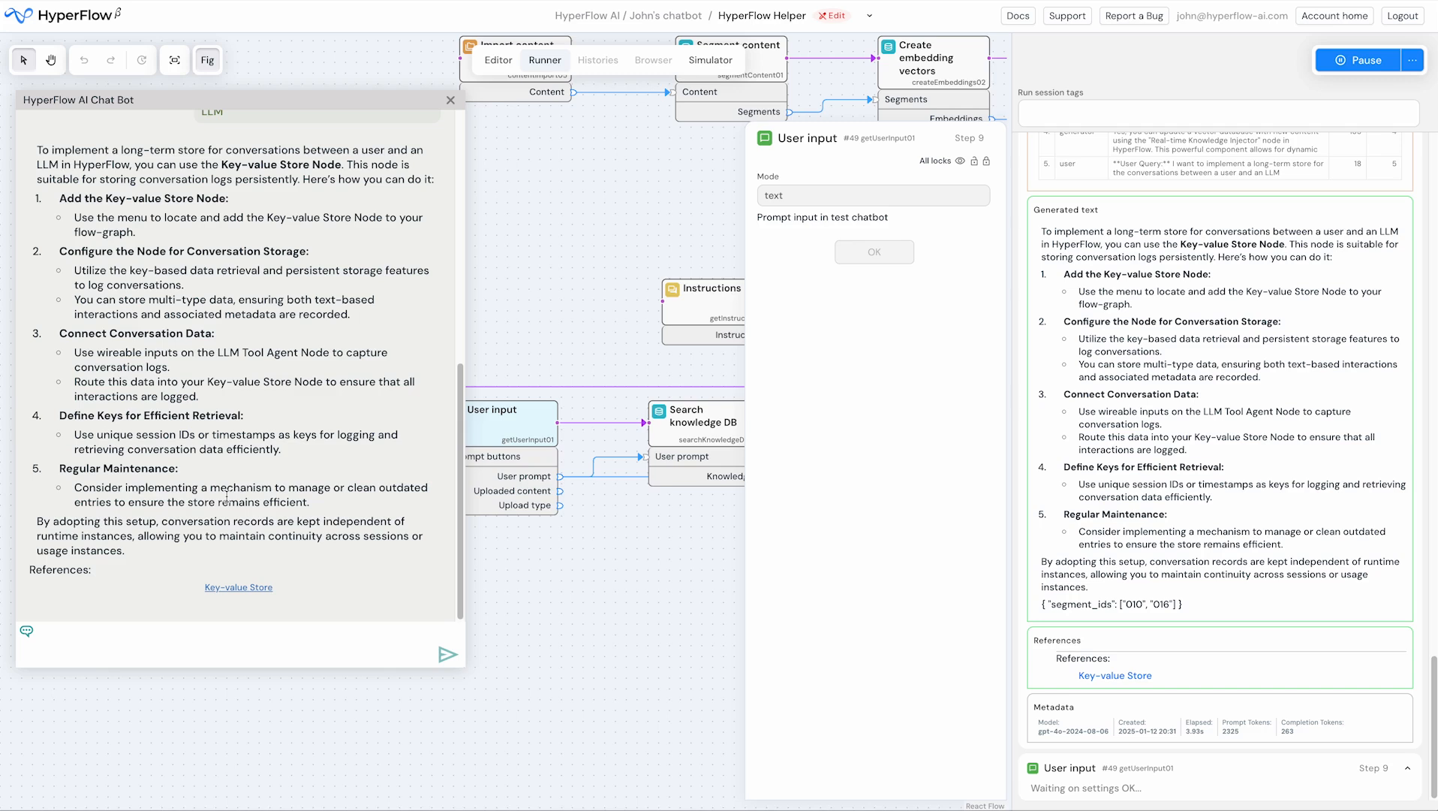
pyautogui.scroll(1, 225, 495)
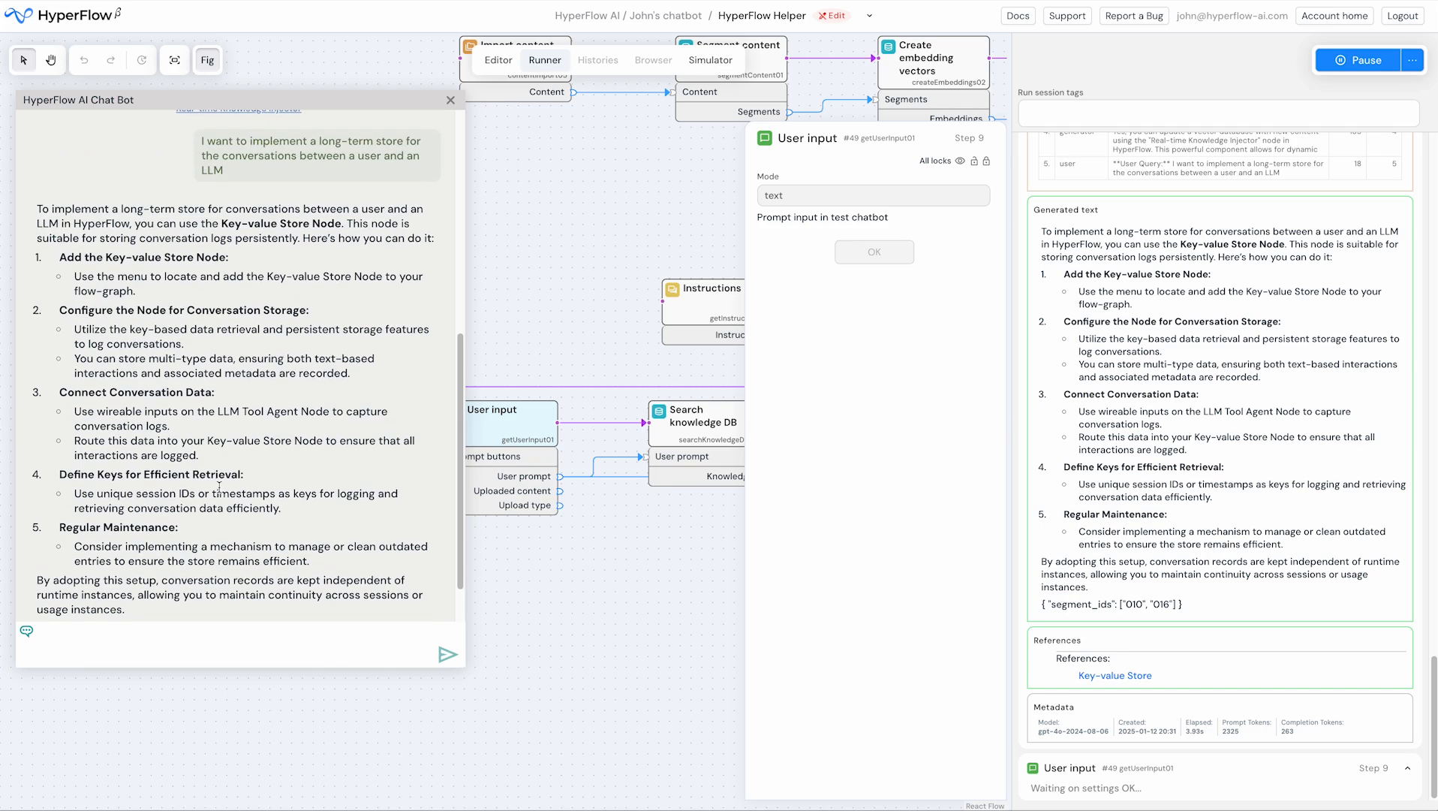